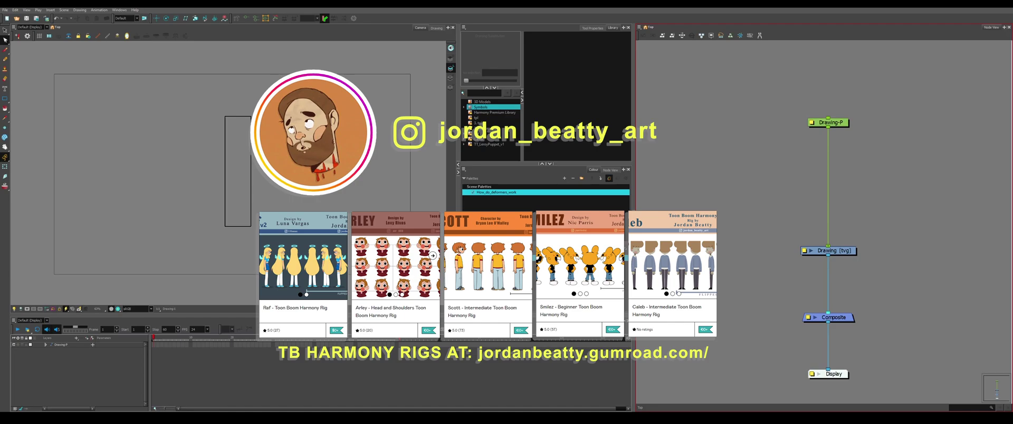
Select the Drawing node and the rectangle artwork, show the tool properties, and activate the Rigging tool
click(272, 174)
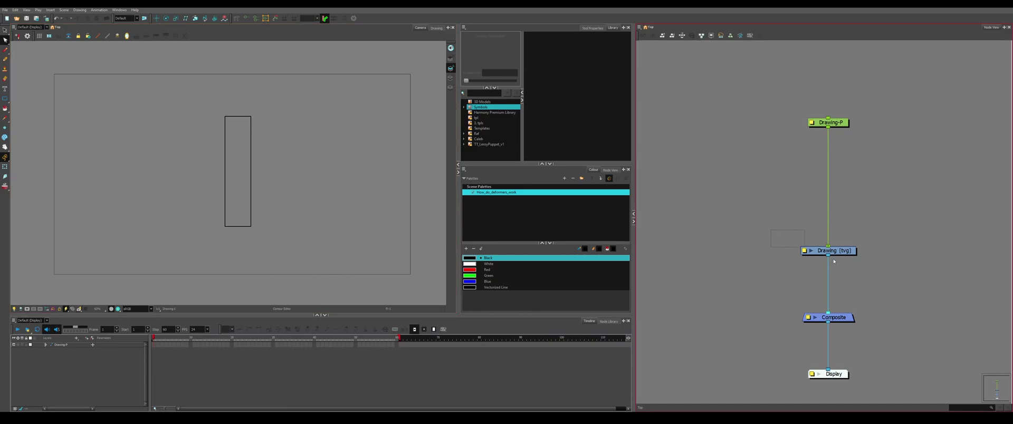
drag(769, 226, 916, 287)
click(5, 31)
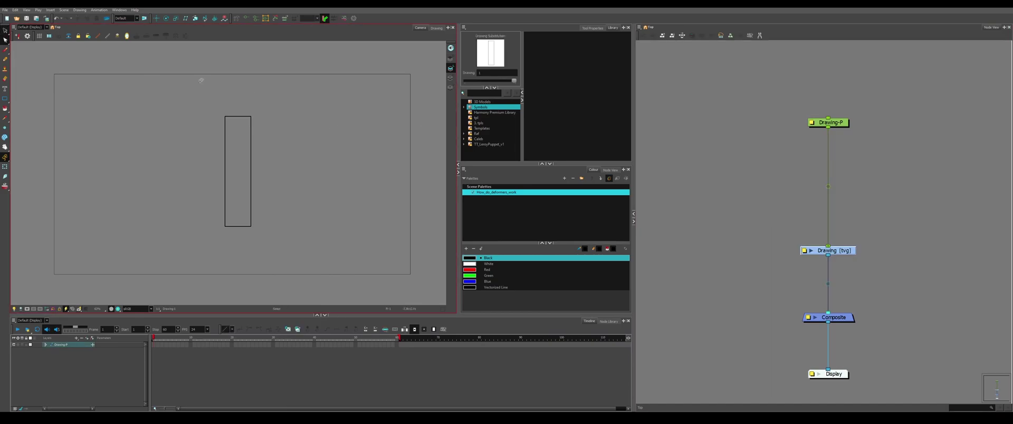
mouse_move(218, 94)
mouse_down()
mouse_move(84, 131)
mouse_move(211, 87)
mouse_up()
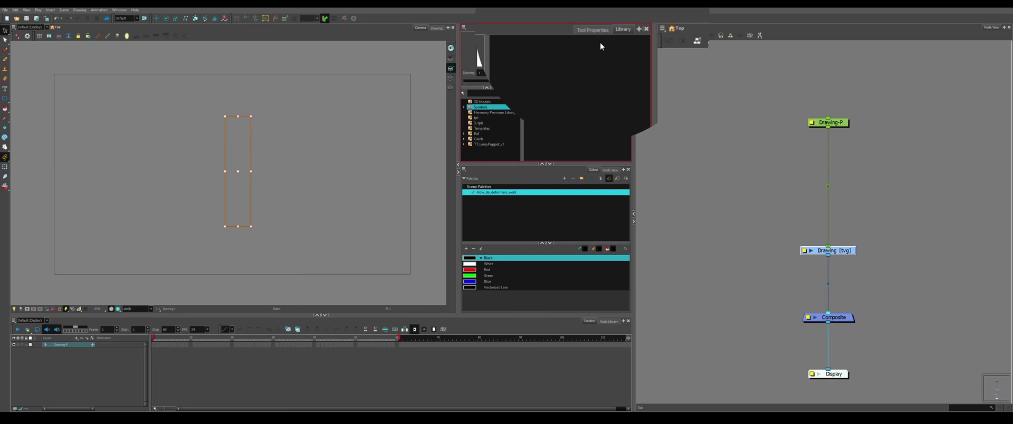
click(590, 30)
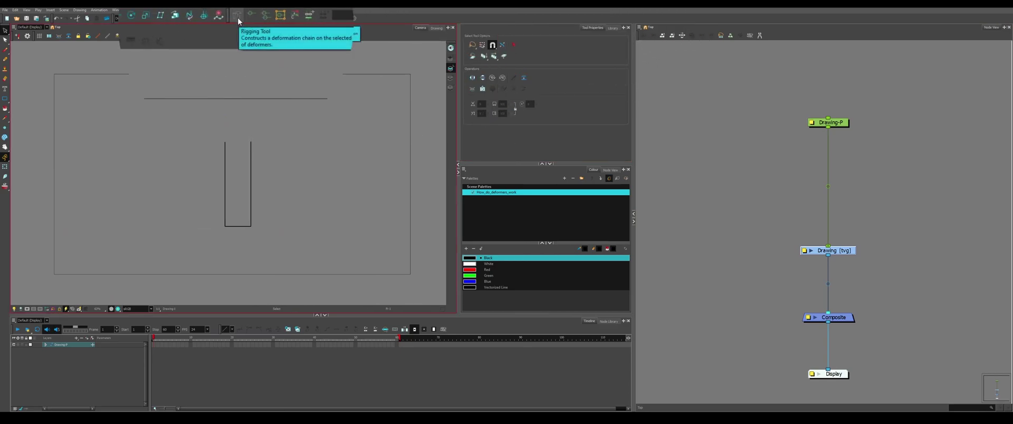
click(237, 17)
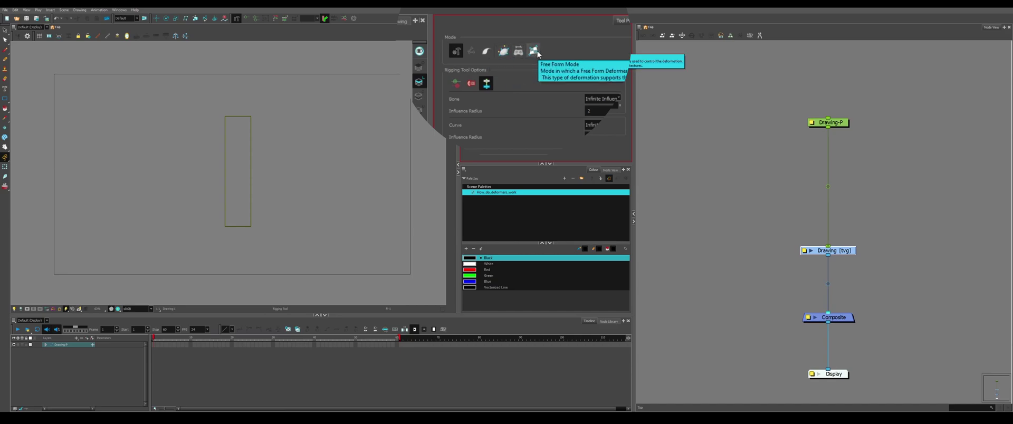
Build a two-bone deformation chain down the centre of the rectangle in Bone mode
click(471, 50)
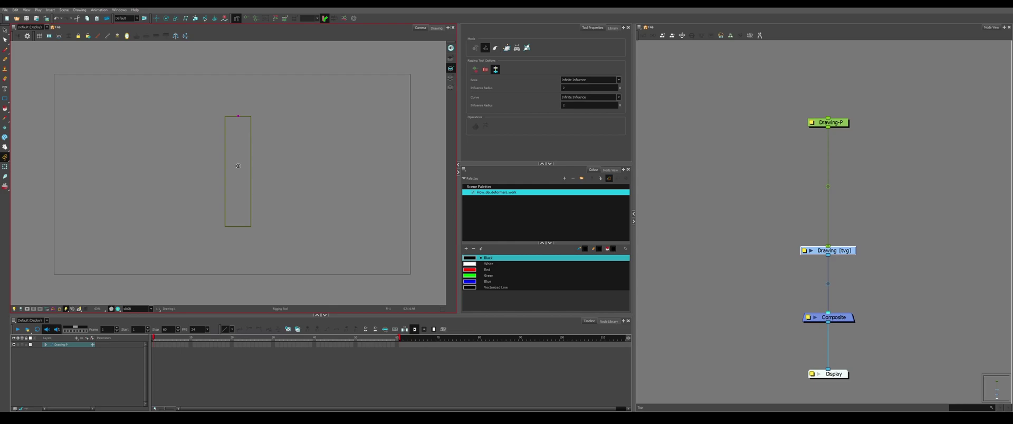
click(238, 166)
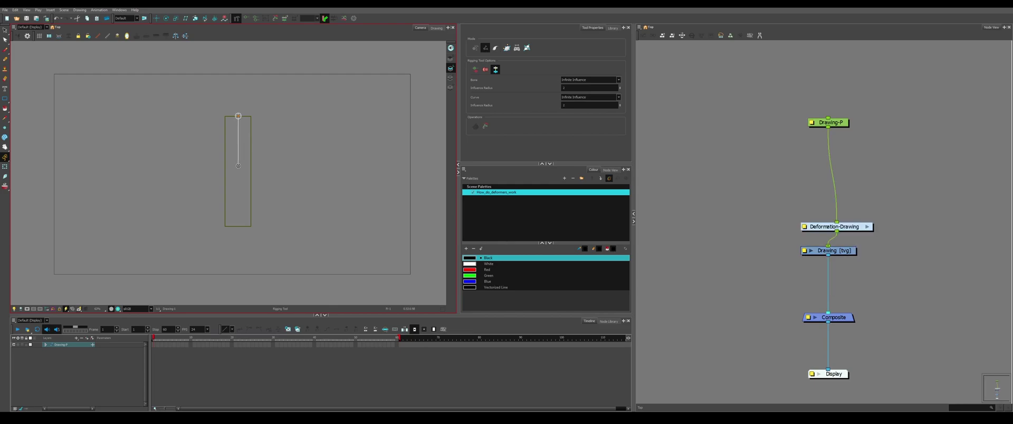
click(239, 227)
Enlarge the radius of the middle joint and bend the lower bone up to the right with the Transform tool
scroll(243, 170, up, 3)
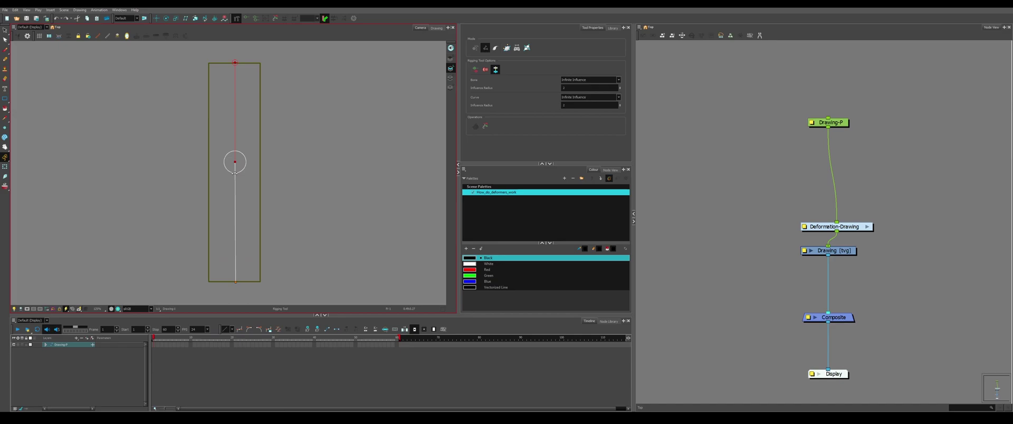
drag(235, 173, 235, 182)
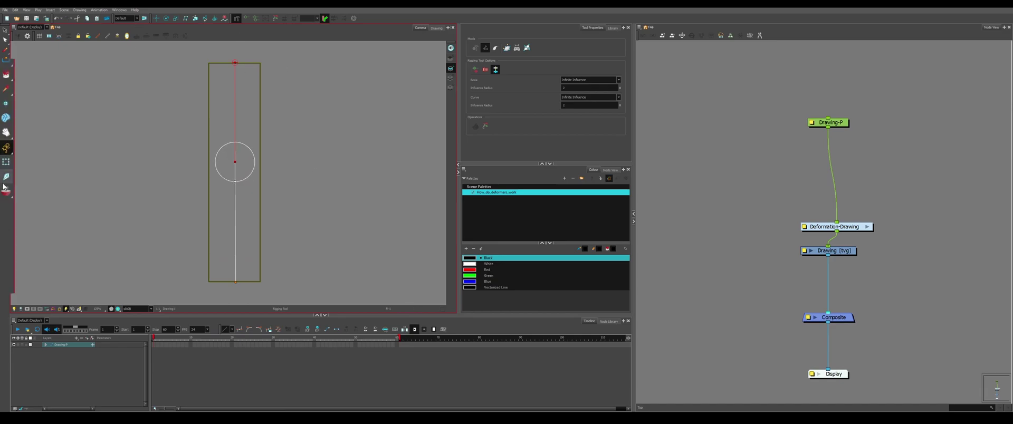
click(6, 162)
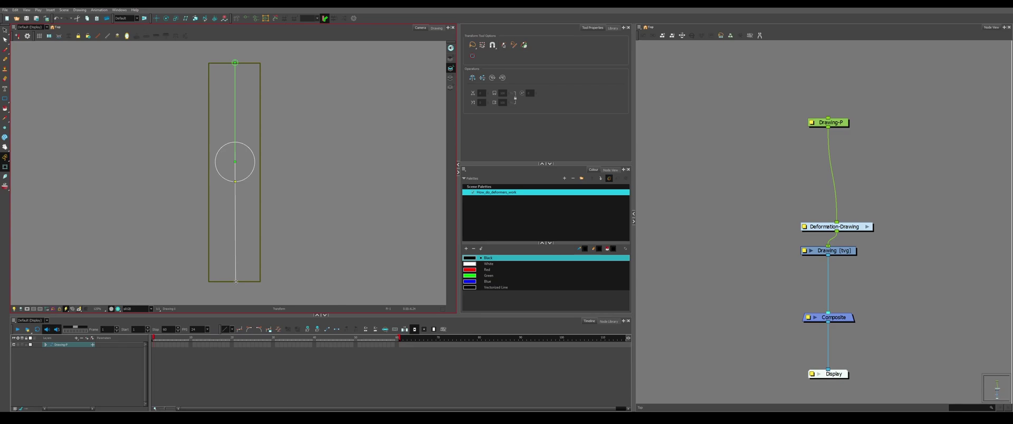
mouse_move(236, 282)
mouse_down()
mouse_move(304, 246)
mouse_move(327, 195)
mouse_up()
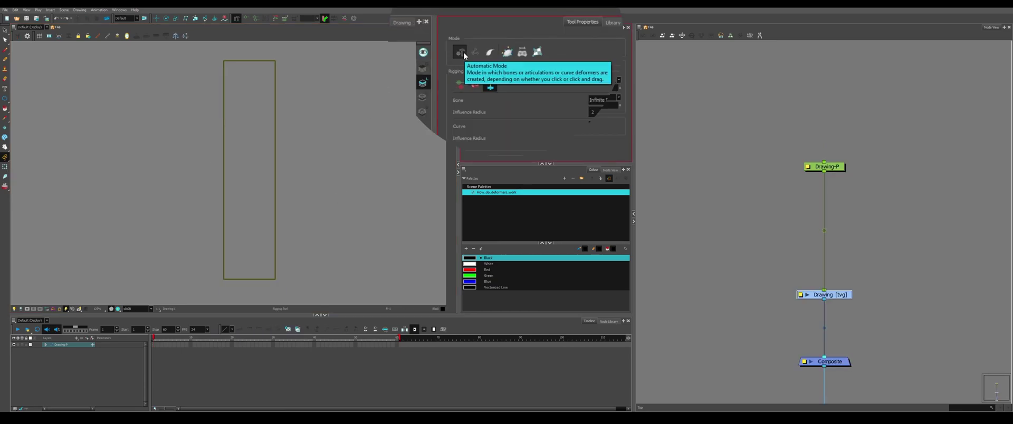
Place a two-bone chain from the rectangle's top through its middle to its lower end in Automatic mode
click(462, 52)
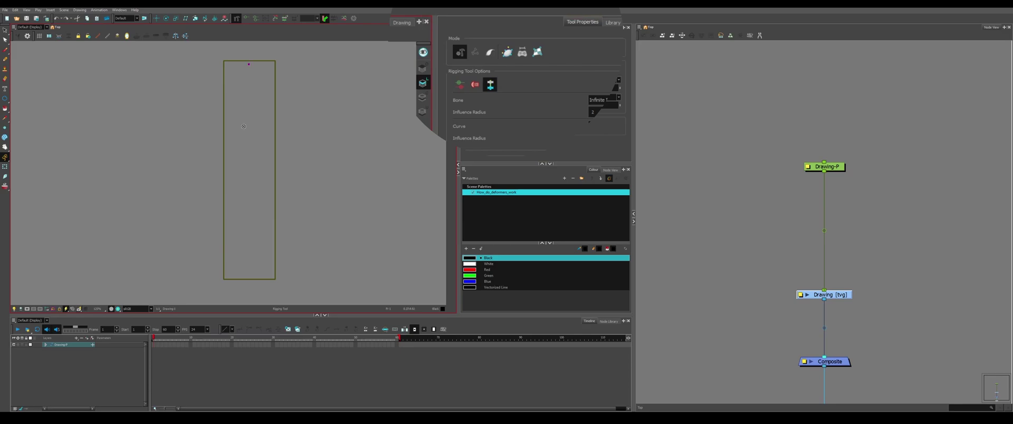
click(251, 164)
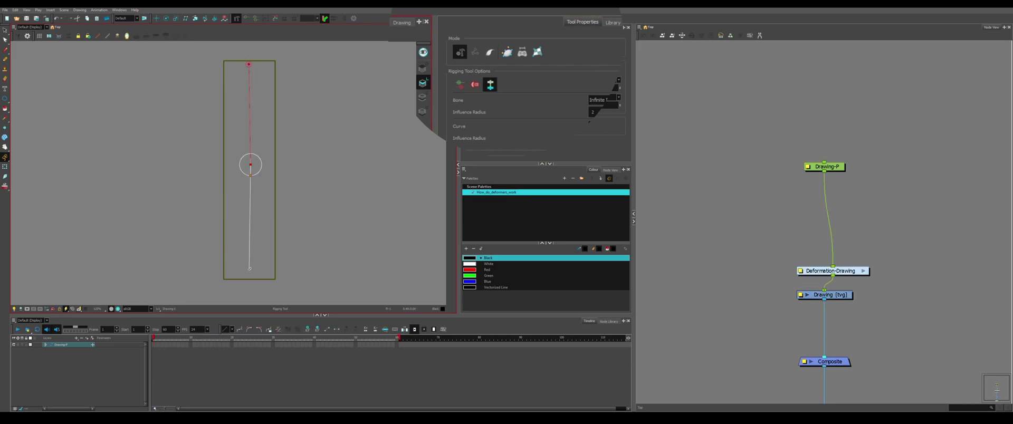
click(249, 268)
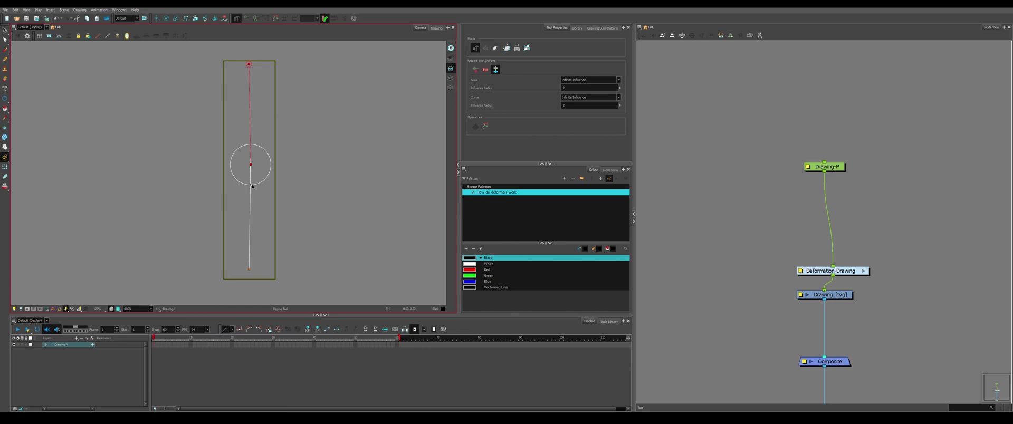
Bend the lower bone to the right with the Transform tool and adjust the chain's top point and middle joint
click(5, 166)
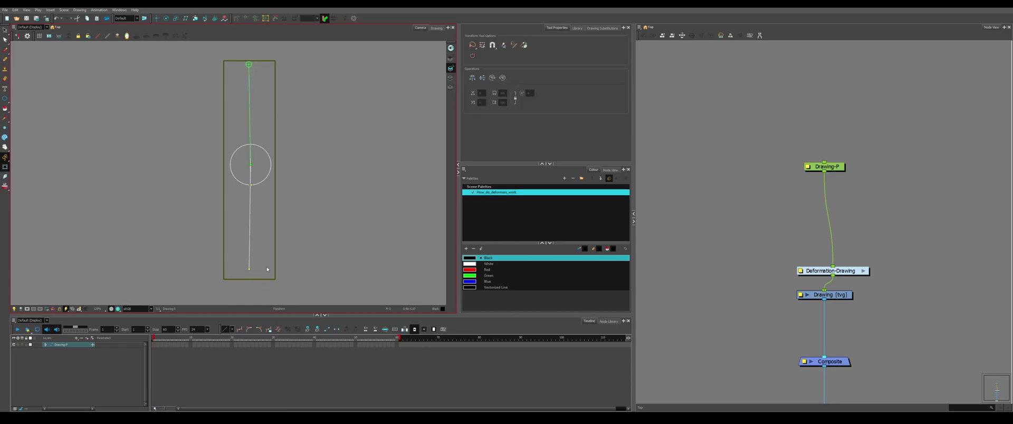
mouse_move(249, 269)
mouse_down()
mouse_move(152, 198)
mouse_move(169, 229)
mouse_move(347, 155)
mouse_move(328, 233)
mouse_move(331, 211)
mouse_up()
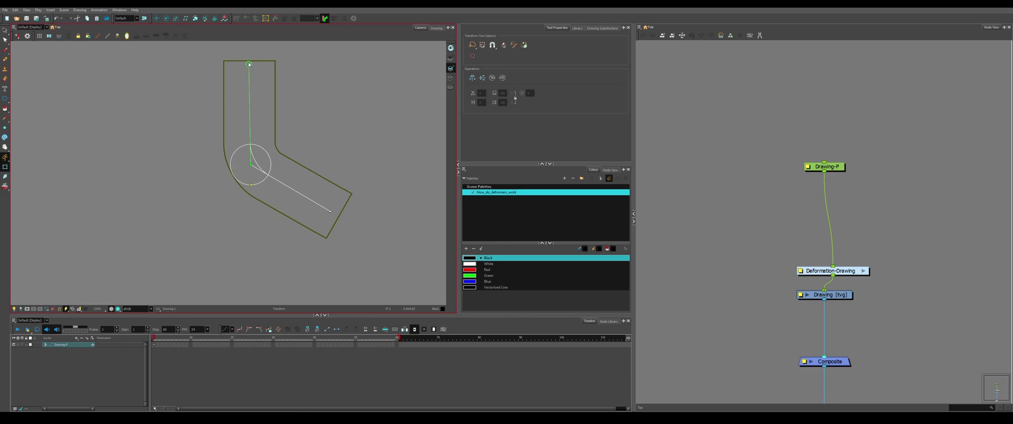
mouse_move(249, 64)
mouse_down()
mouse_move(190, 73)
mouse_move(226, 61)
mouse_move(254, 68)
mouse_up()
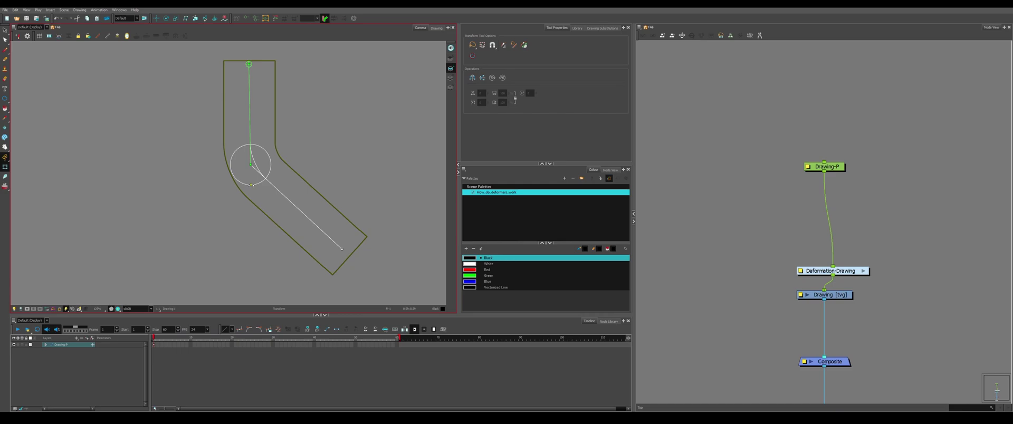
mouse_move(252, 185)
mouse_down()
mouse_move(253, 226)
mouse_move(257, 194)
mouse_up()
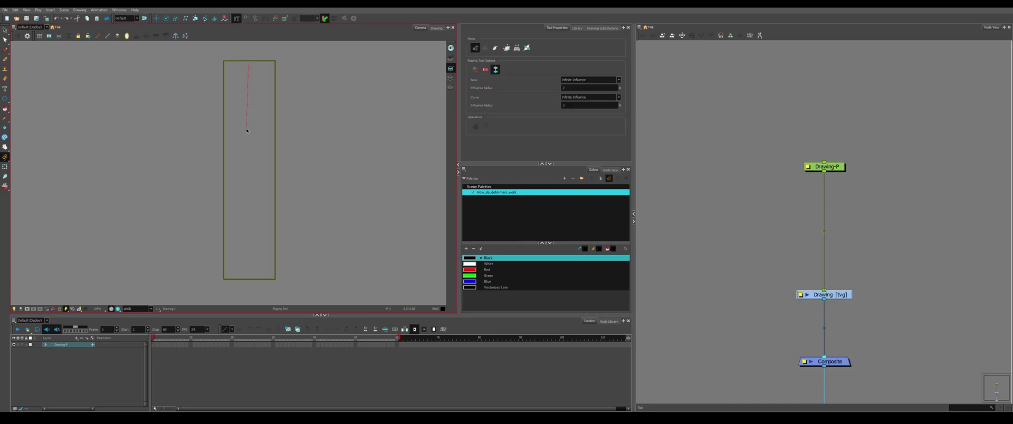
Draw a curve deformer down the rectangle's centre in Automatic mode and bend it by moving its end points and lower handle
drag(246, 131, 246, 134)
drag(248, 275, 247, 202)
click(5, 167)
click(5, 167)
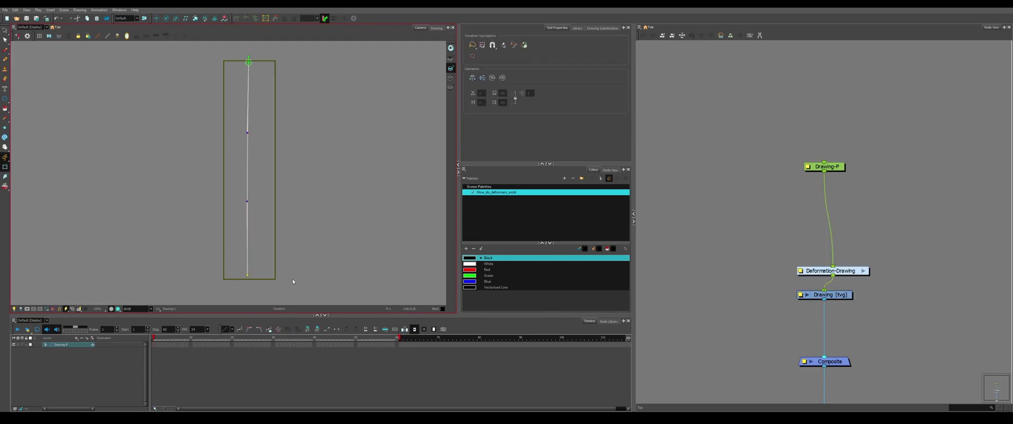
drag(248, 275, 337, 223)
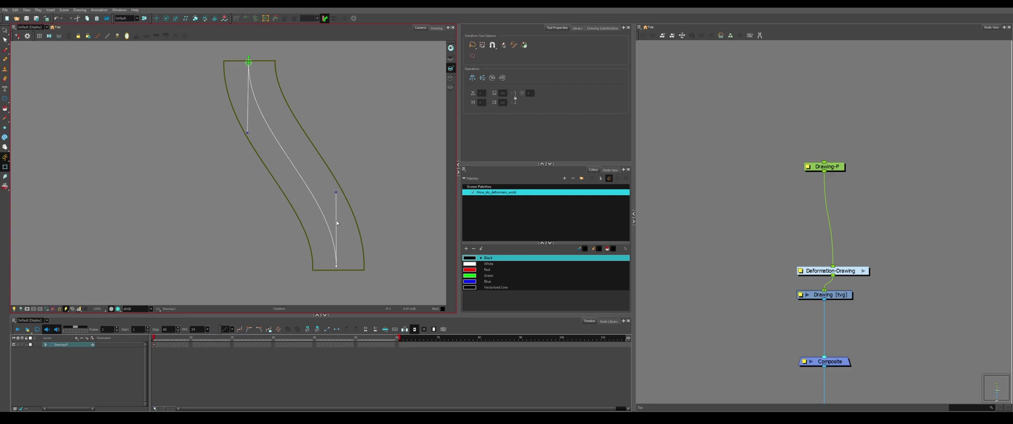
drag(337, 194, 250, 231)
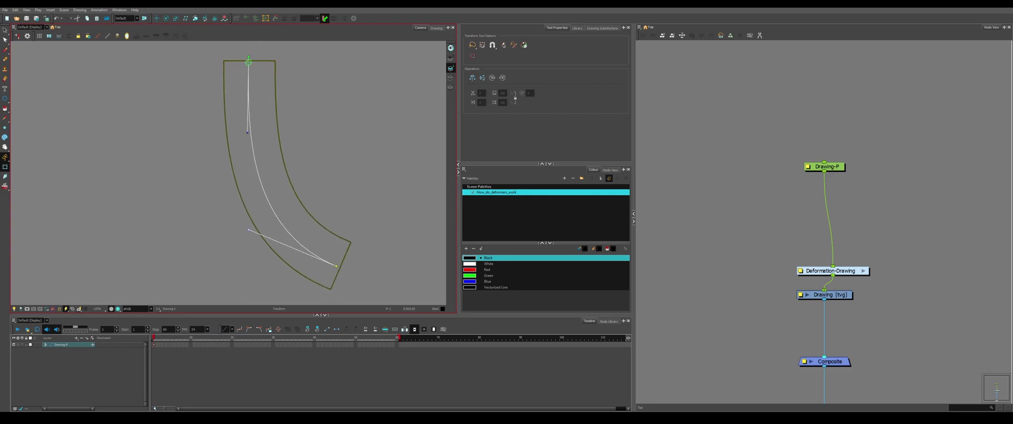
drag(249, 63, 174, 66)
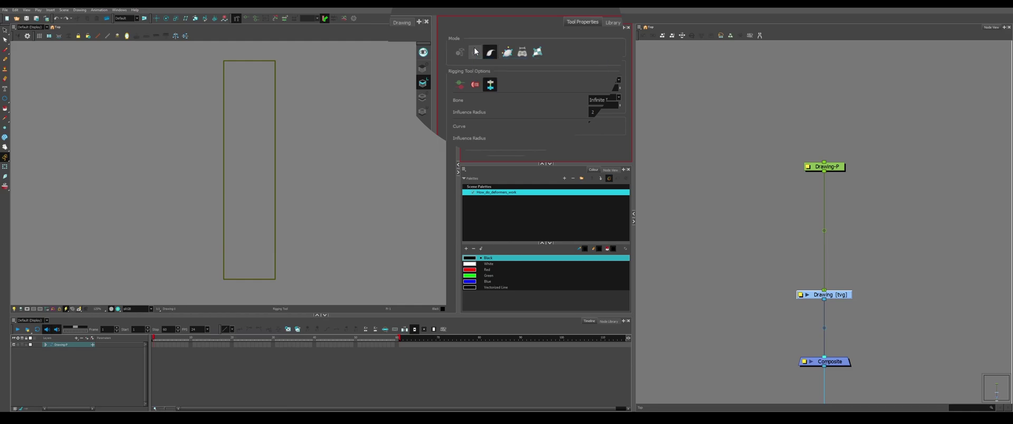
Try a two-bone chain down the rectangle in Bone mode and undo it
click(476, 51)
click(256, 67)
click(244, 164)
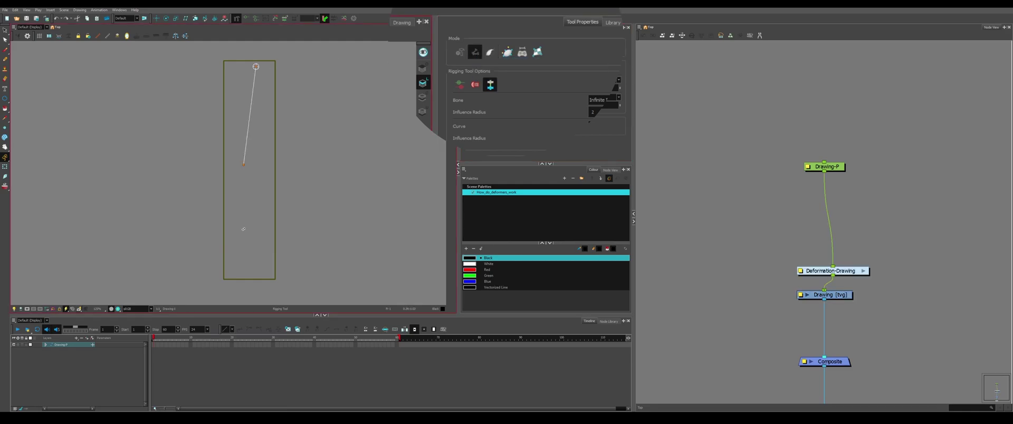
click(249, 278)
key(ctrl+z)
key(ctrl+z)
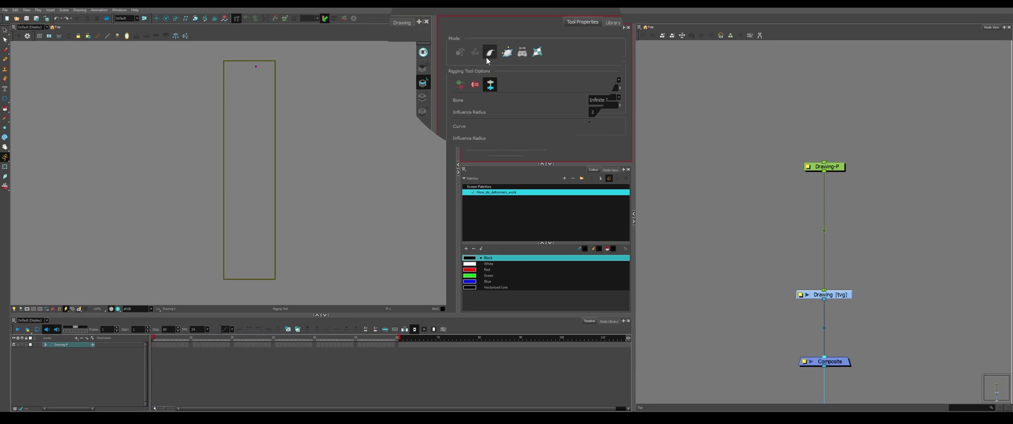
Start an envelope deformer in Envelope mode along the rectangle's left and bottom edges, keeping its handles aligned with the outline
click(489, 53)
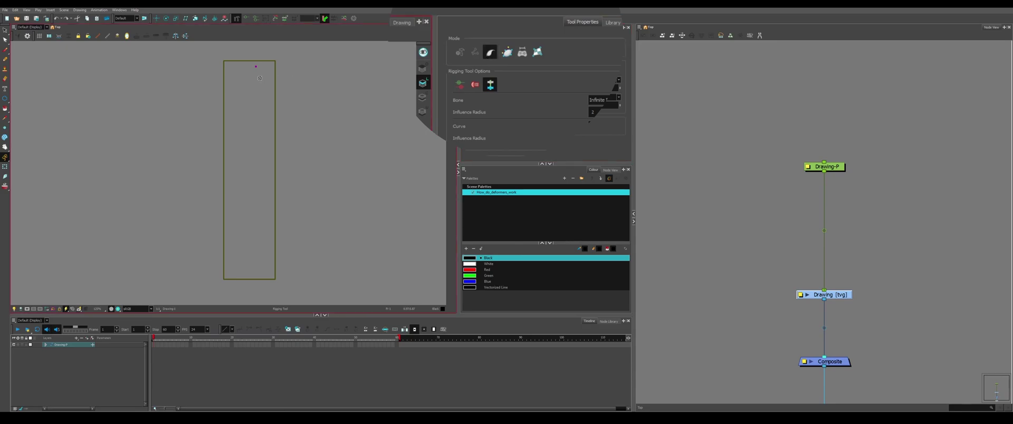
click(508, 52)
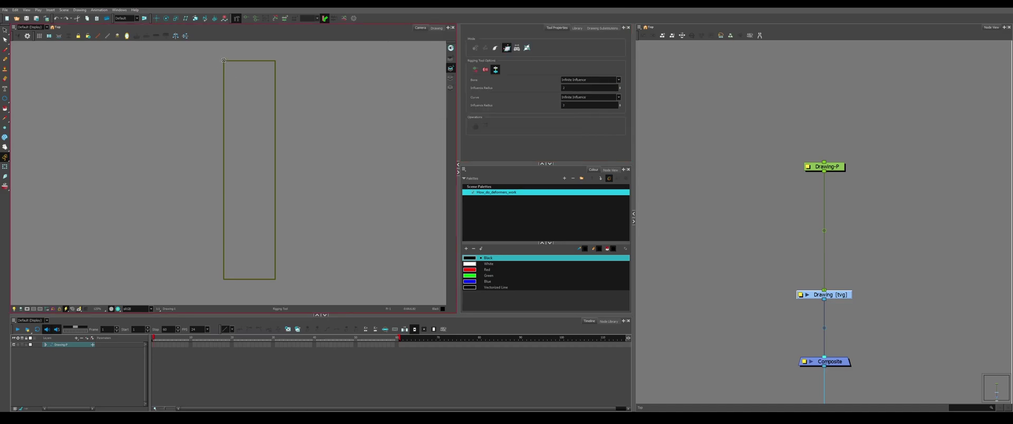
click(223, 280)
drag(224, 210, 223, 210)
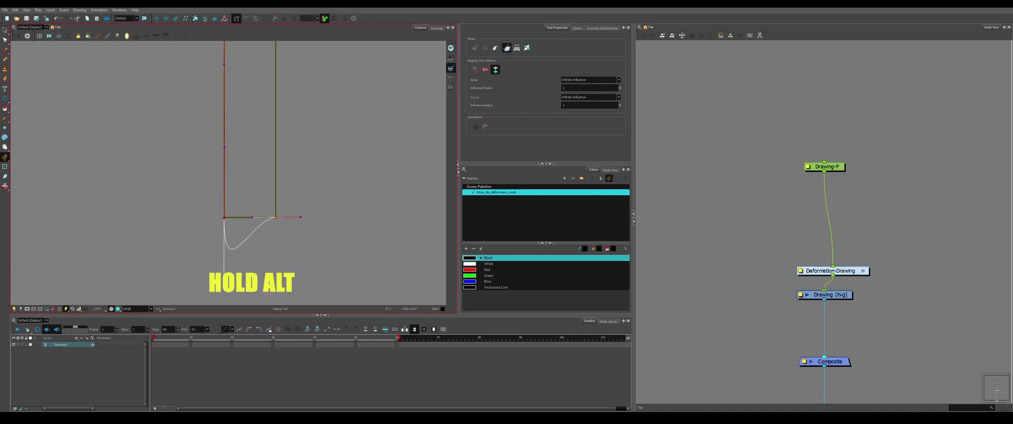
drag(224, 278, 240, 219)
Close the envelope at the rectangle's upper-left corner and pull its left and bottom edges outward
scroll(263, 218, up, 5)
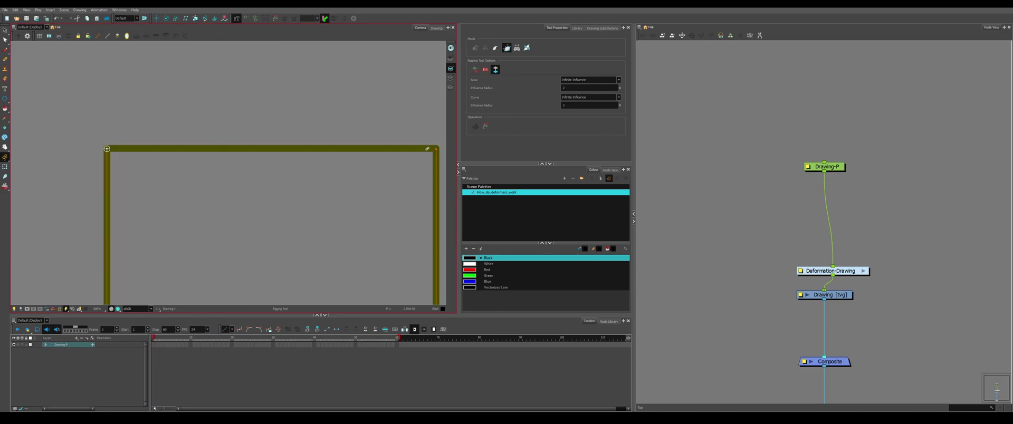
click(107, 149)
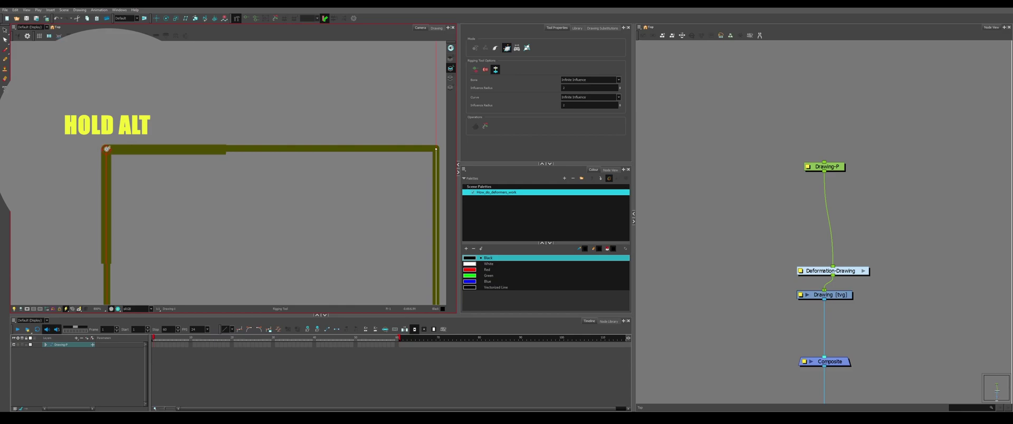
alt+click(106, 151)
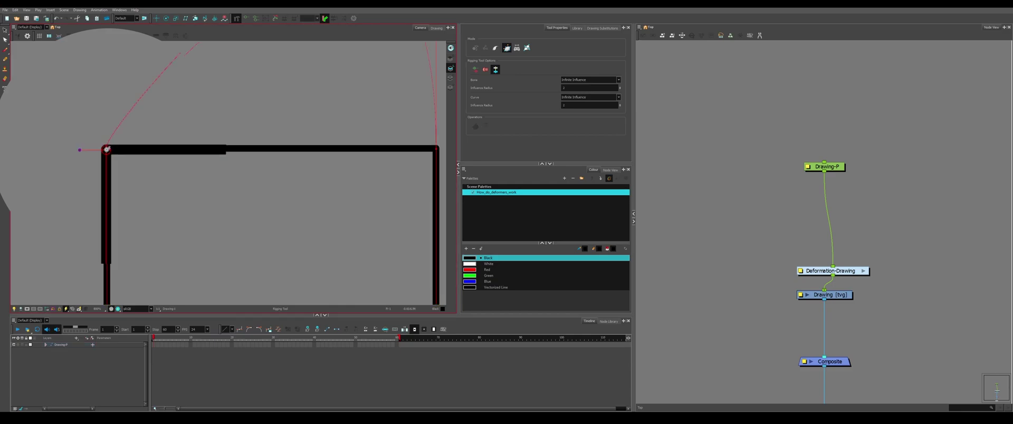
drag(105, 151, 104, 154)
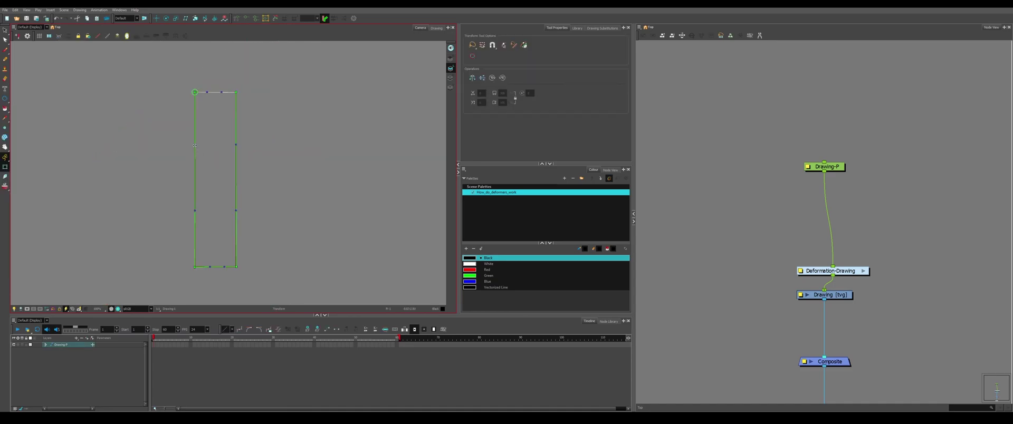
mouse_move(195, 146)
mouse_down()
mouse_move(153, 138)
mouse_move(153, 147)
mouse_up()
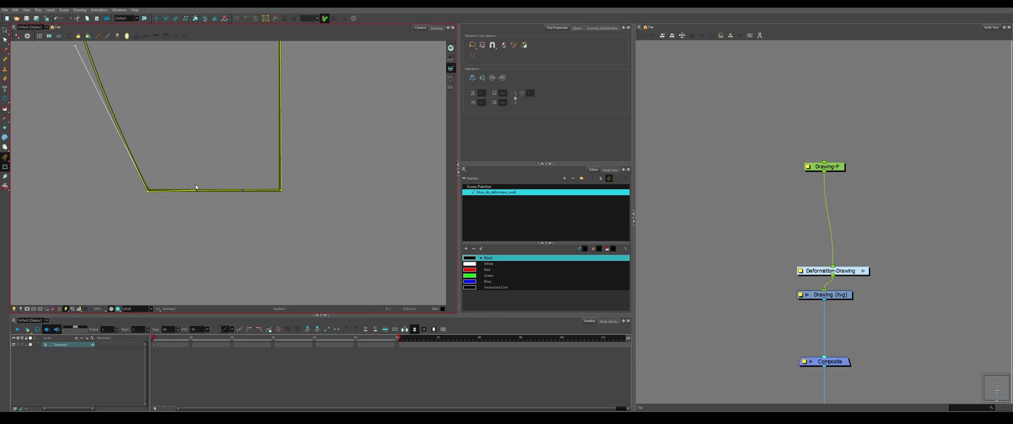
drag(198, 191, 213, 301)
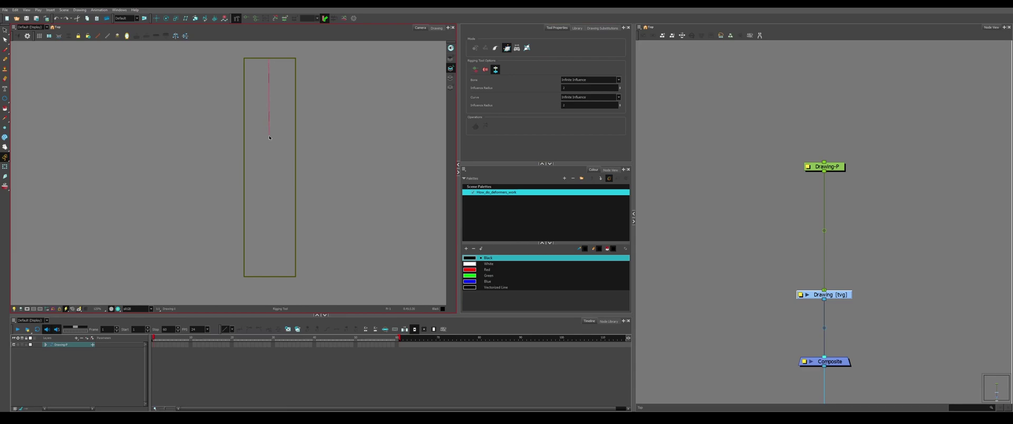
Draw a two-point deformer down the rectangle's centre in Envelope mode and activate the Transform tool
click(269, 273)
click(268, 206)
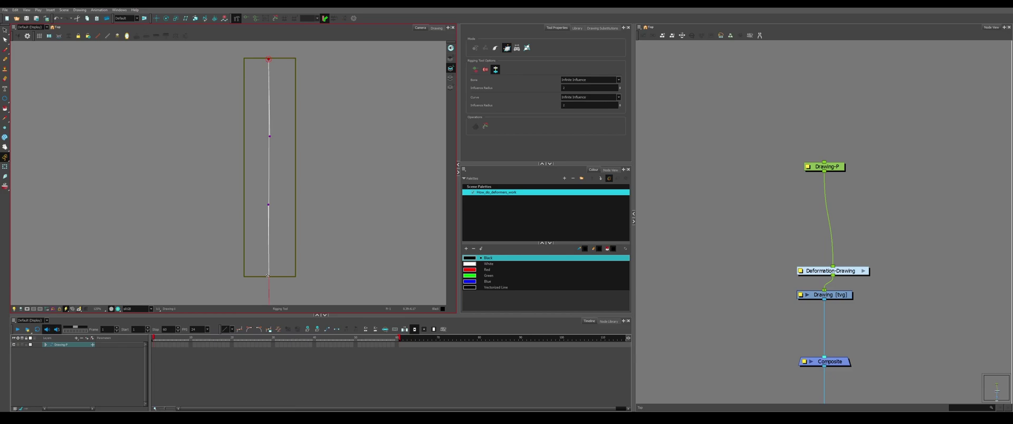
key(shift+t)
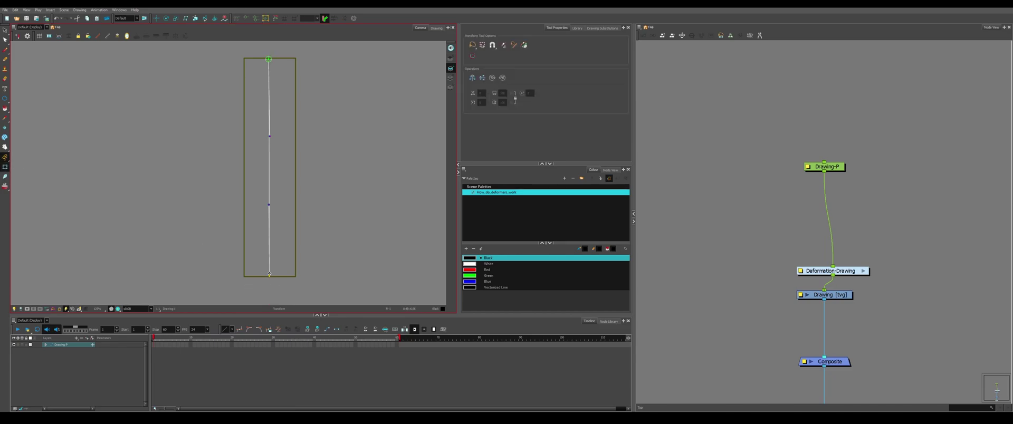
Bend the rectangle by moving the centre envelope deformer's end points and curve handles, undoing the first move of its lower point
drag(274, 275, 205, 246)
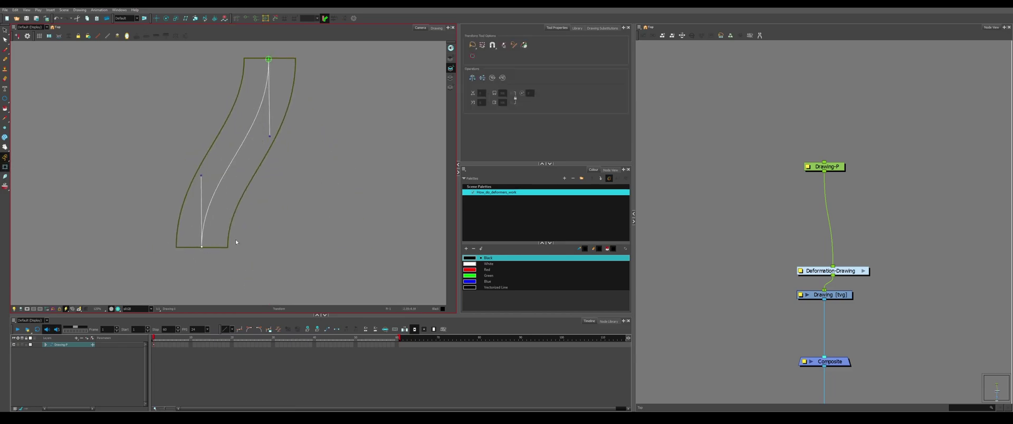
key(ctrl+z)
mouse_move(269, 59)
mouse_down()
mouse_move(226, 63)
mouse_move(334, 62)
mouse_move(190, 68)
mouse_move(339, 67)
mouse_move(222, 68)
mouse_move(259, 75)
mouse_move(366, 62)
mouse_move(182, 68)
mouse_up()
drag(269, 204, 207, 232)
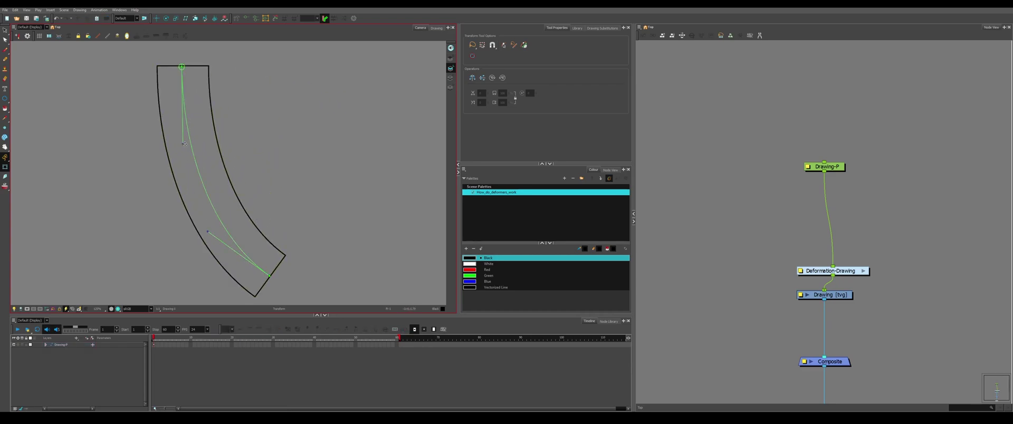
drag(187, 144, 281, 104)
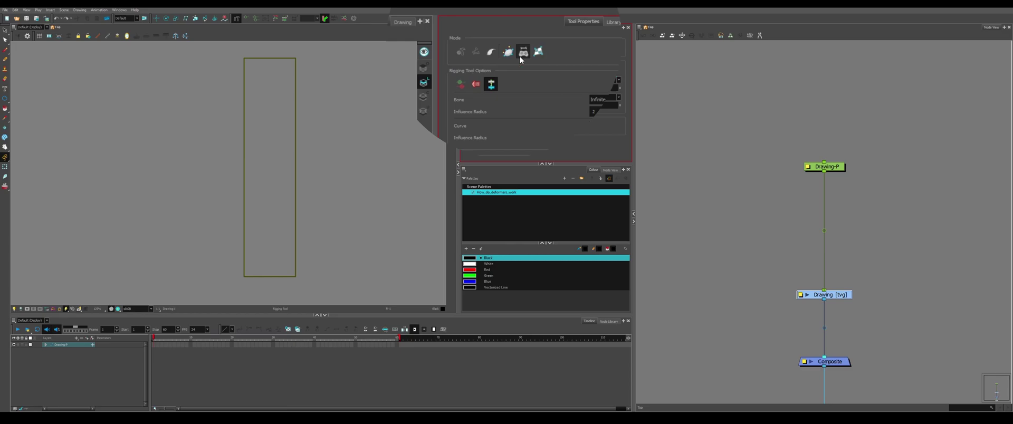
Try a game bone down the rectangle's centre and undo it
click(269, 148)
click(272, 245)
key(ctrl+z)
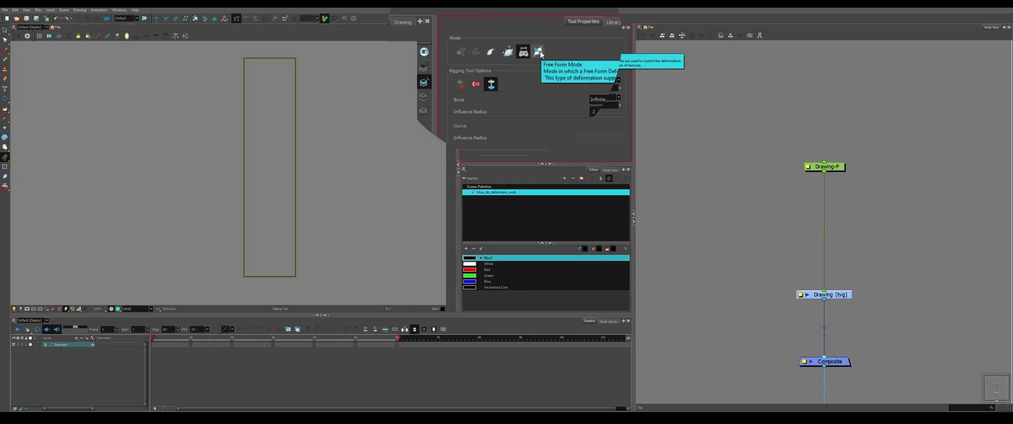
Place deformation points at the rectangle's four corners in Free Form mode and move the upper-right point with the Transform tool
click(538, 51)
click(243, 57)
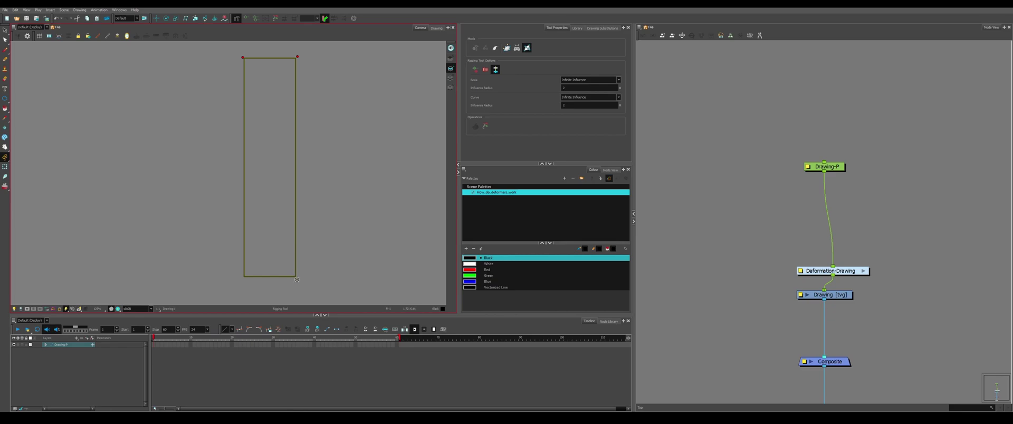
click(5, 166)
mouse_move(297, 57)
mouse_down()
mouse_move(271, 178)
mouse_move(327, 45)
mouse_move(416, 234)
mouse_move(290, 75)
mouse_move(422, 222)
mouse_move(278, 54)
mouse_move(234, 213)
mouse_move(303, 170)
mouse_move(425, 221)
mouse_move(300, 73)
mouse_move(298, 57)
mouse_up()
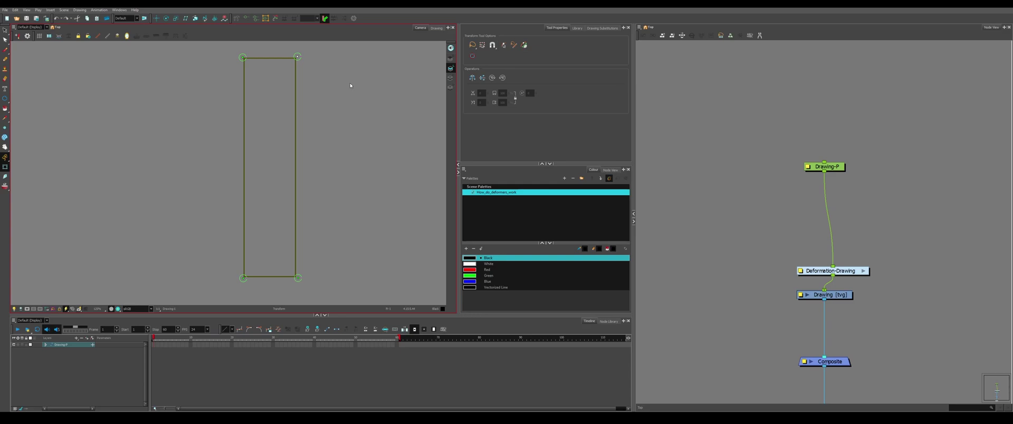
scroll(301, 61, up, 3)
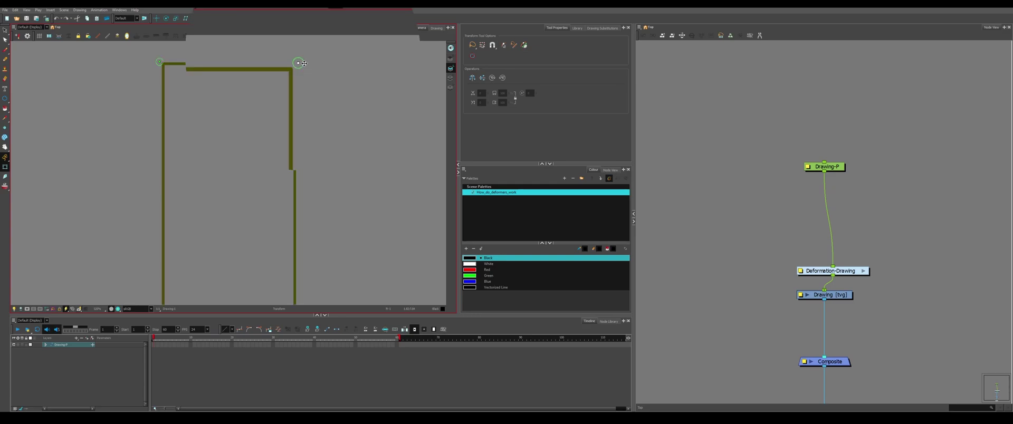
drag(304, 63, 326, 84)
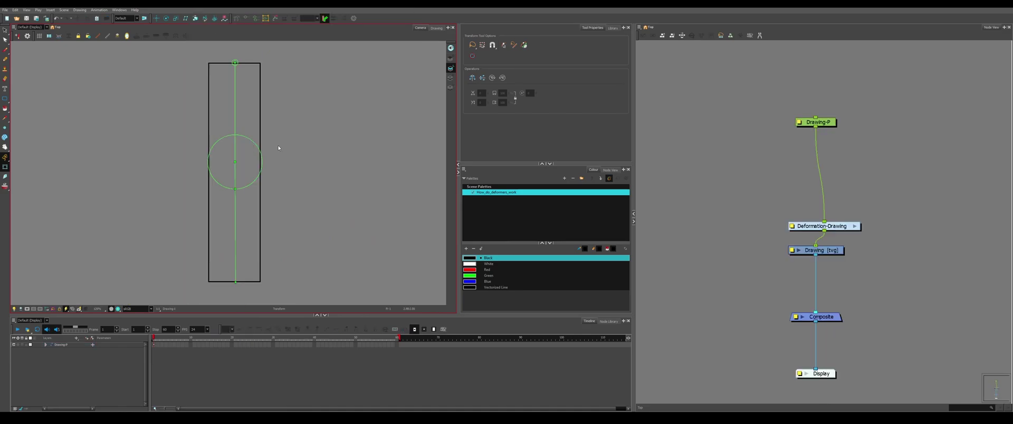
Line up the Deformation-Drawing group between Drawing-P and Drawing, and open it to arrange its Bone and Bone_1 nodes
click(947, 243)
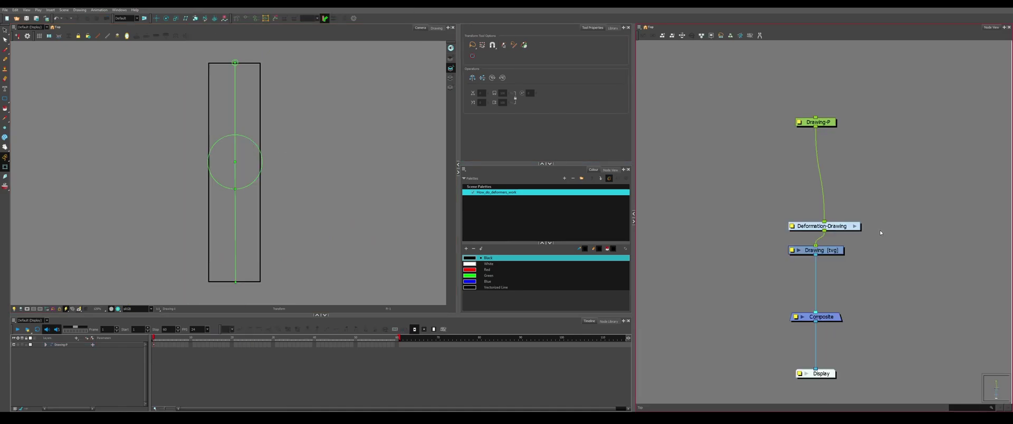
drag(840, 230, 831, 188)
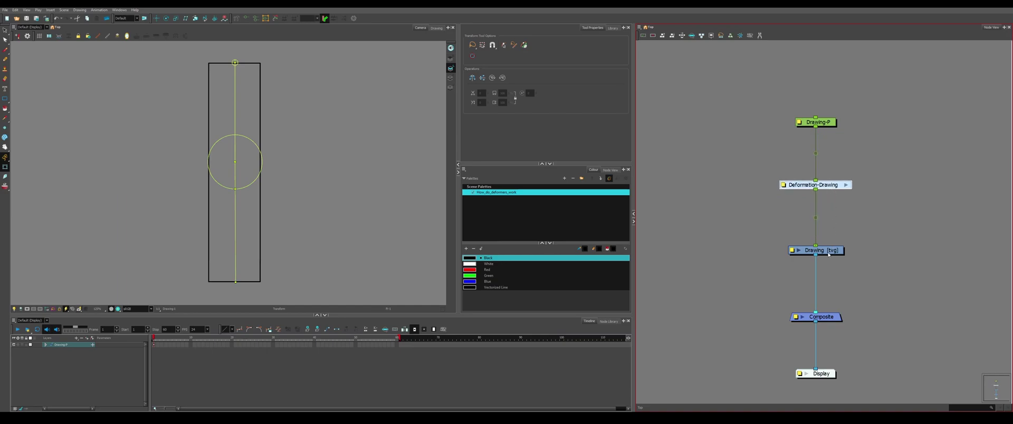
click(847, 185)
scroll(836, 142, up, 5)
drag(835, 141, 735, 217)
scroll(803, 146, down, 4)
drag(804, 171, 803, 223)
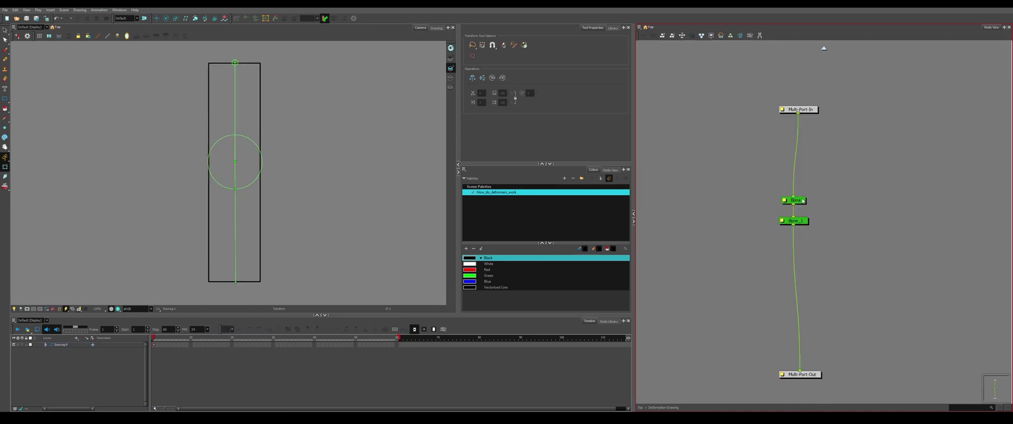
Select the Bone and Bone_1 nodes in turn to see which bone on the rectangle each one controls
click(798, 201)
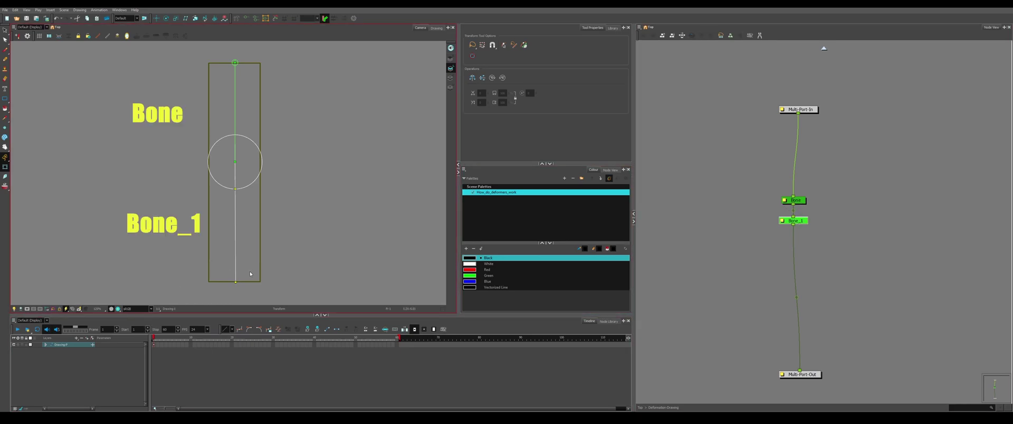
click(794, 221)
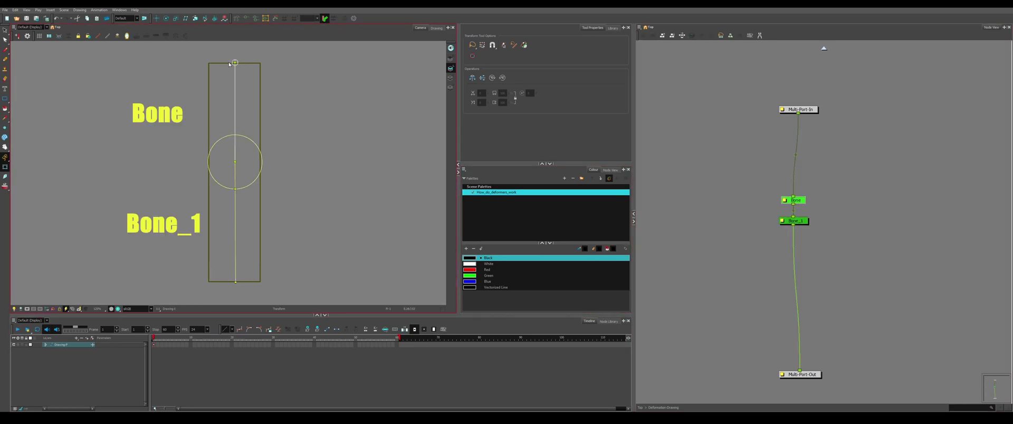
click(803, 221)
drag(803, 222, 916, 230)
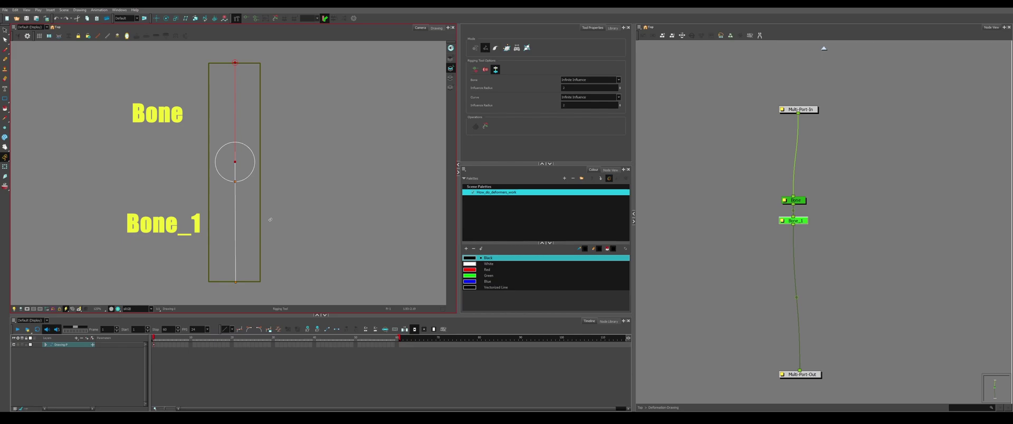
Extend the bone chain from the rectangle's lower end with six more bones curving up the right side and over the top
click(322, 243)
click(314, 159)
click(379, 127)
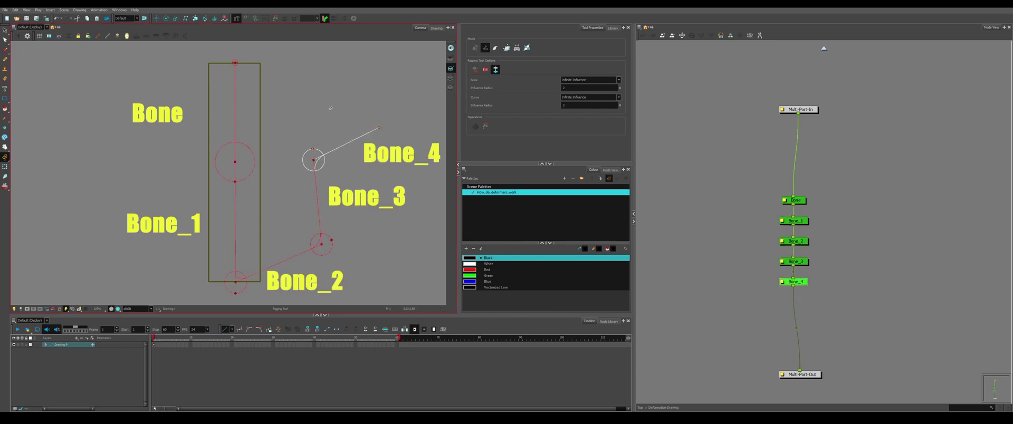
click(308, 94)
click(280, 58)
click(219, 49)
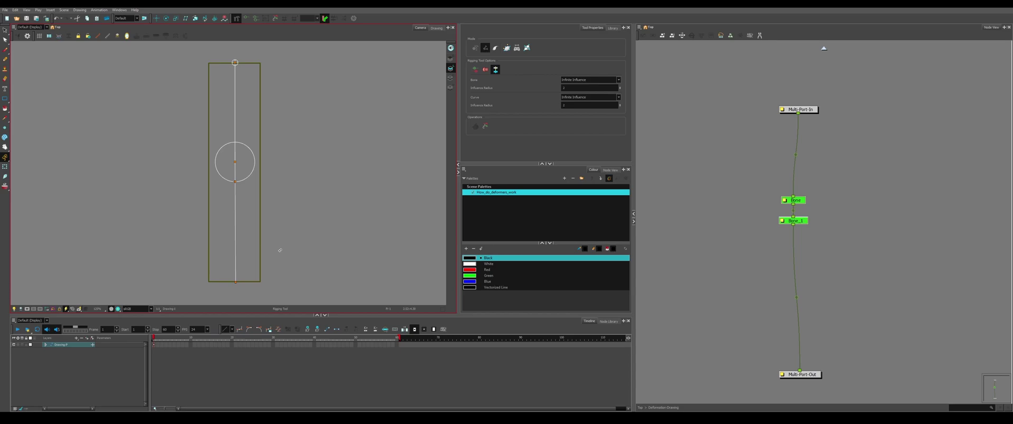
Try moving the lower bone's end away from the rectangle with the Rigging tool and undo it
drag(235, 283, 286, 232)
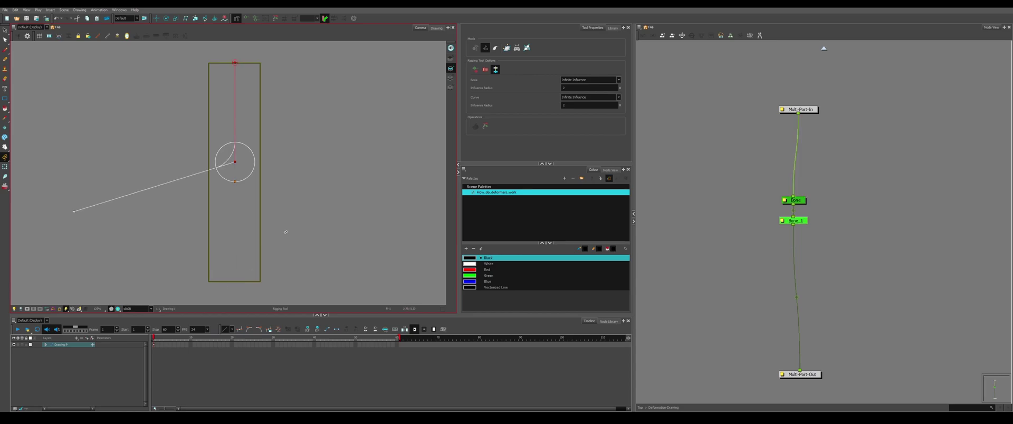
key(ctrl+z)
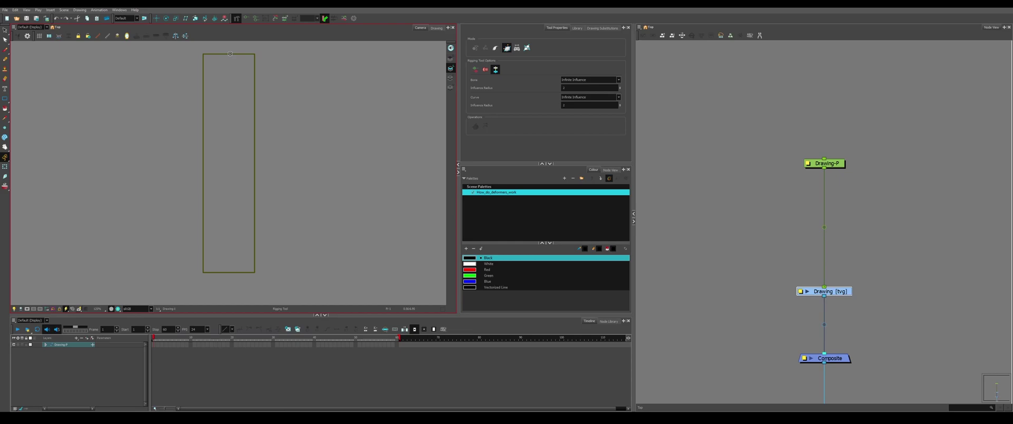
Complete a two-point envelope deformer down the rectangle's centre and move its lower point to the right with the Transform tool
click(229, 270)
click(5, 167)
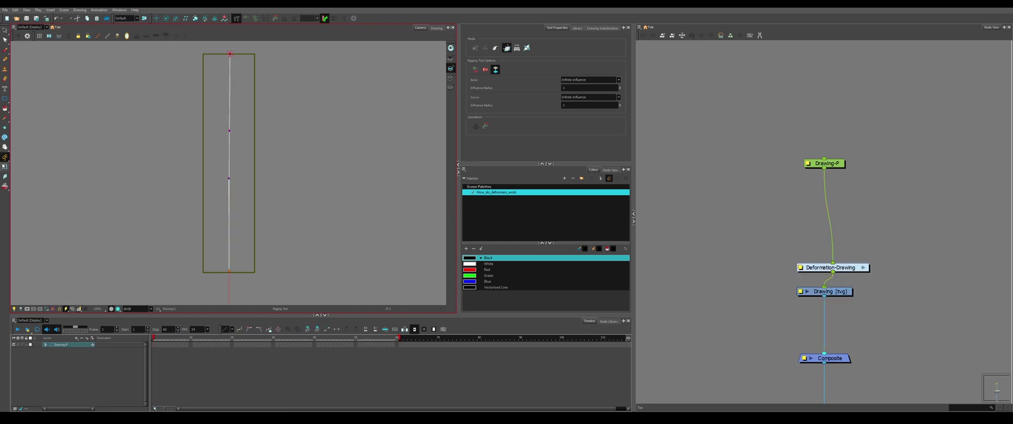
drag(229, 271, 323, 253)
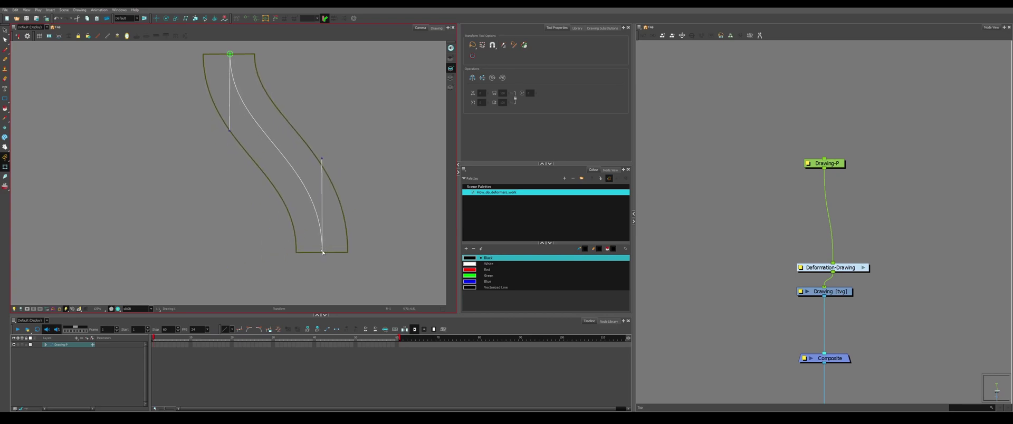
Select the Drawing node, show its drawing substitutions and create an empty drawing
click(838, 292)
click(604, 27)
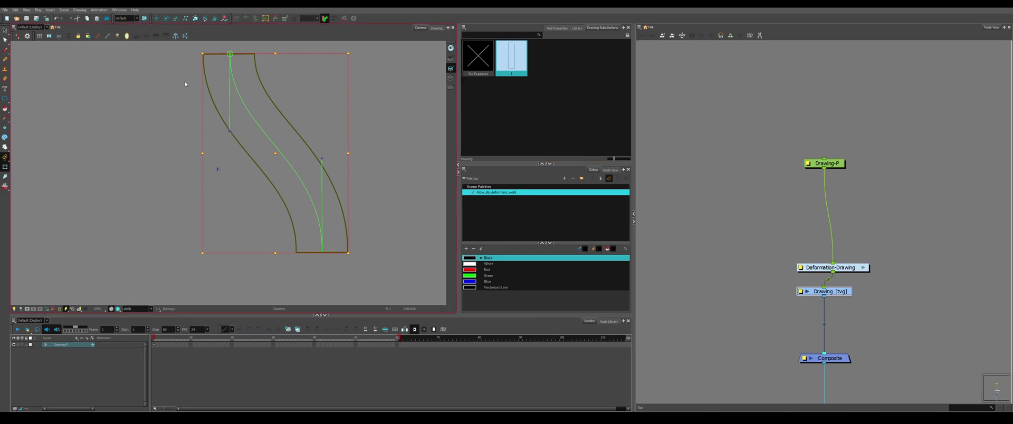
key(alt+shift+r)
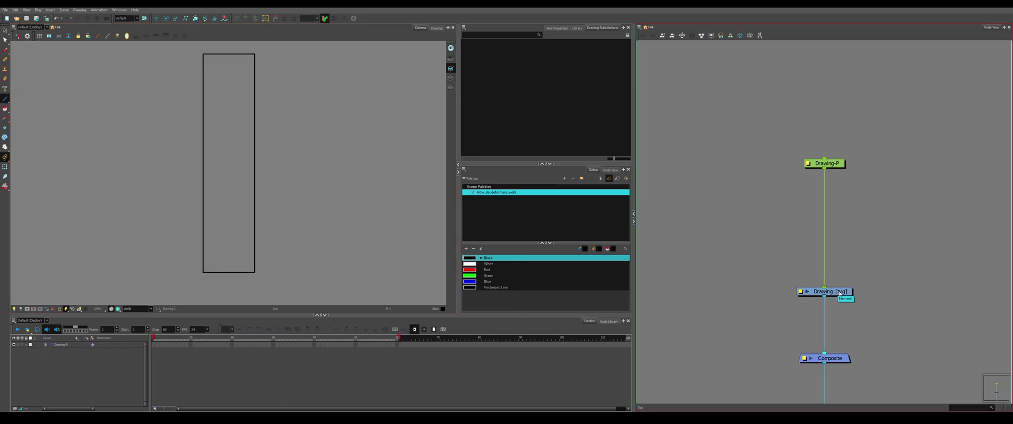
Create a new deformation chain on the Drawing node and line up its Deformation-Drawing group between Drawing-P and Drawing
click(840, 294)
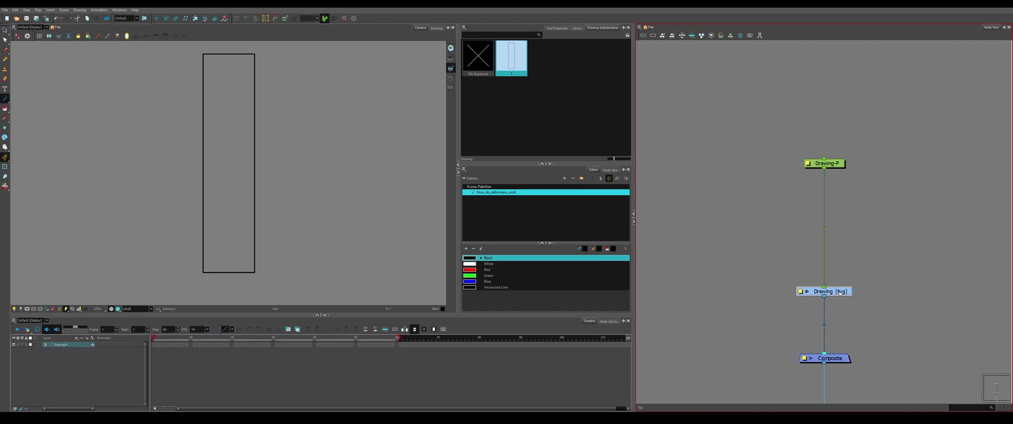
click(310, 79)
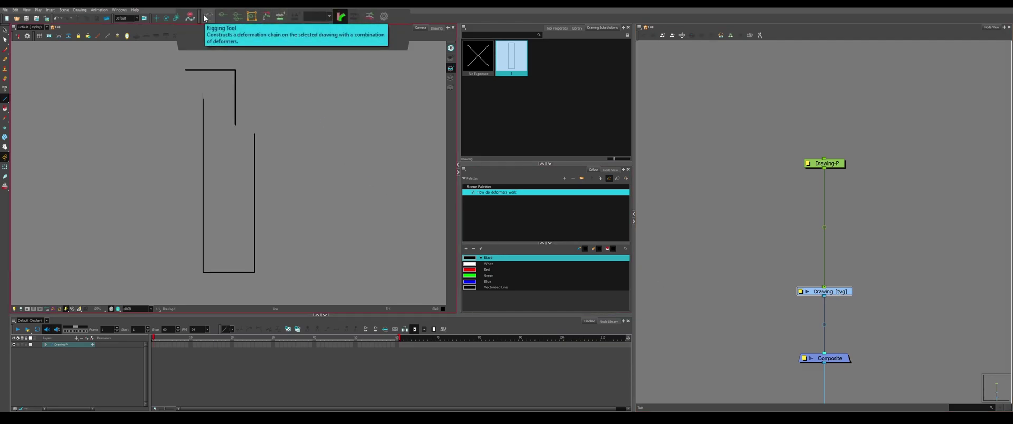
click(281, 21)
drag(843, 269, 837, 224)
Open the Deformation-Drawing group, space out its Multi-Port and Transformation-Switch nodes, and return to the top level
click(854, 224)
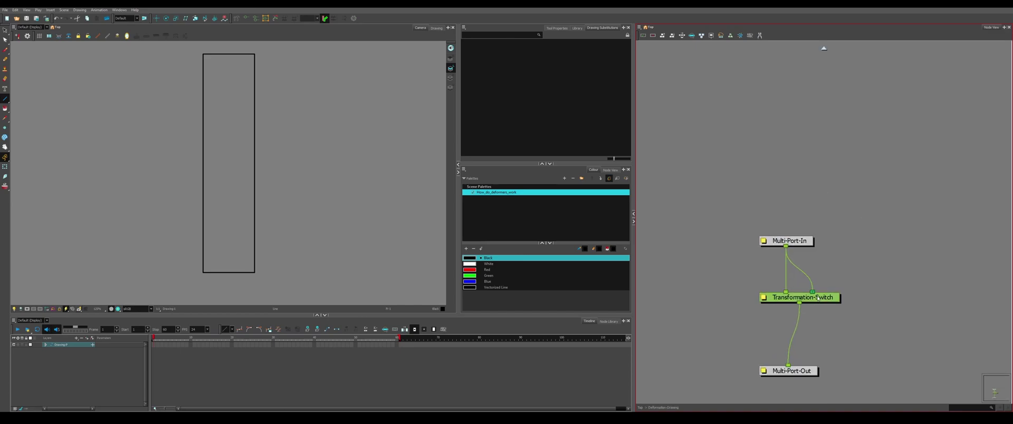
drag(808, 382, 819, 379)
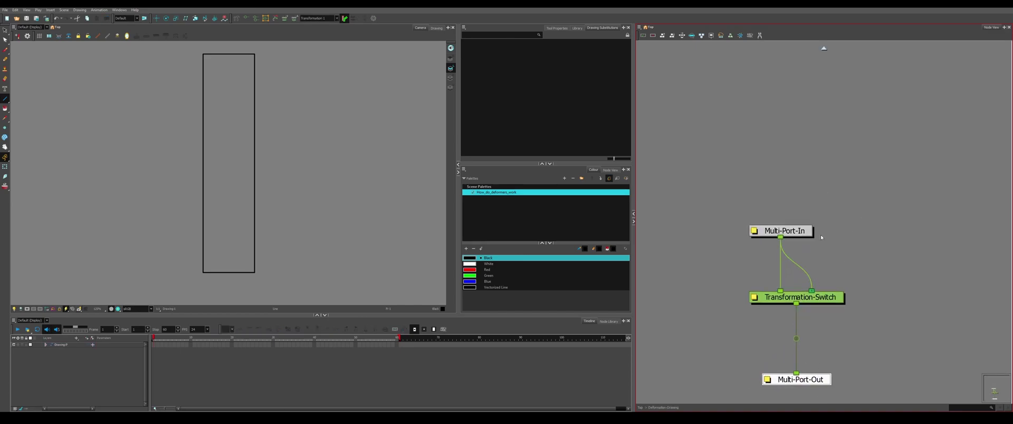
click(559, 28)
click(796, 216)
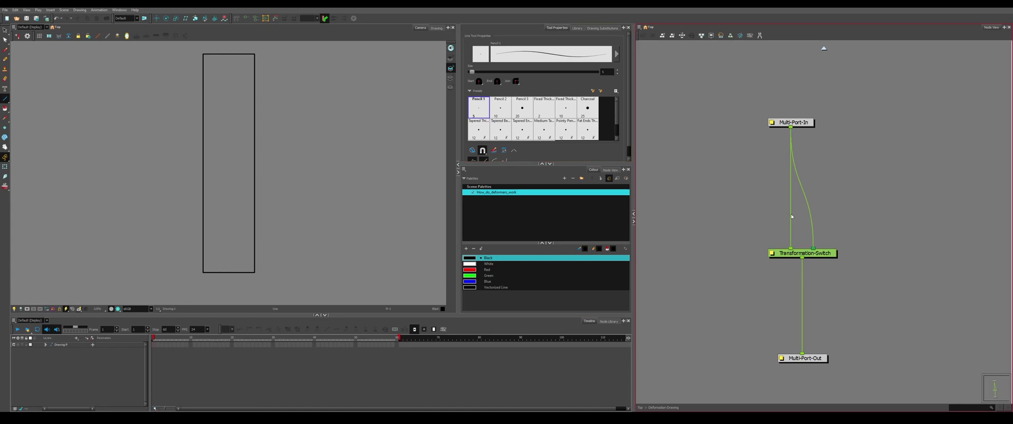
drag(736, 216, 906, 295)
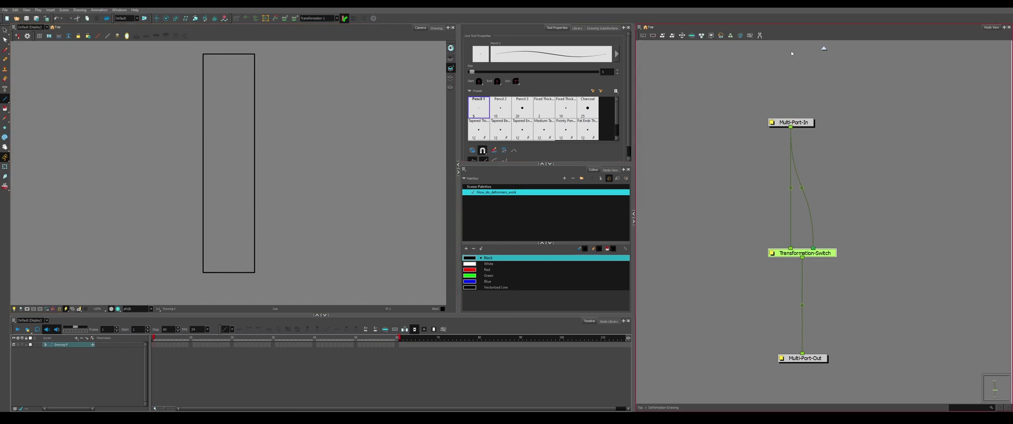
click(824, 48)
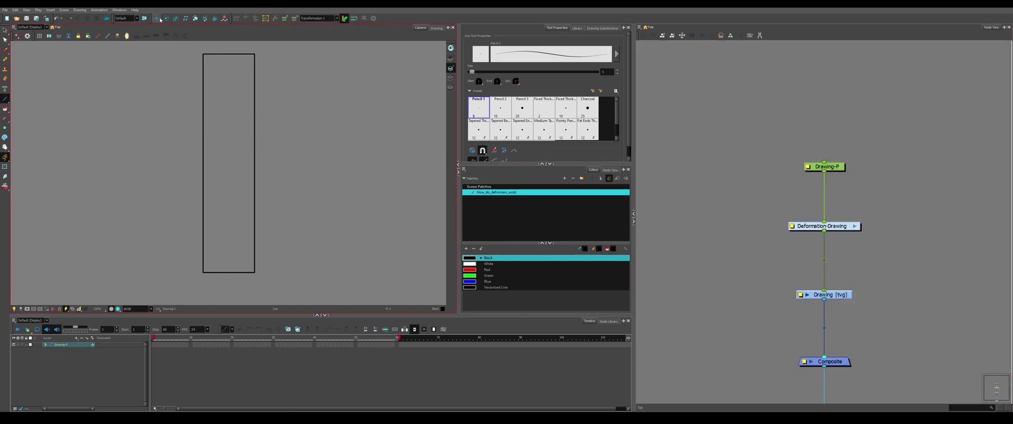
Rig the rectangle's centre line with a two-point deformer in Envelope mode and shift its lower point right using the Transform tool
click(237, 19)
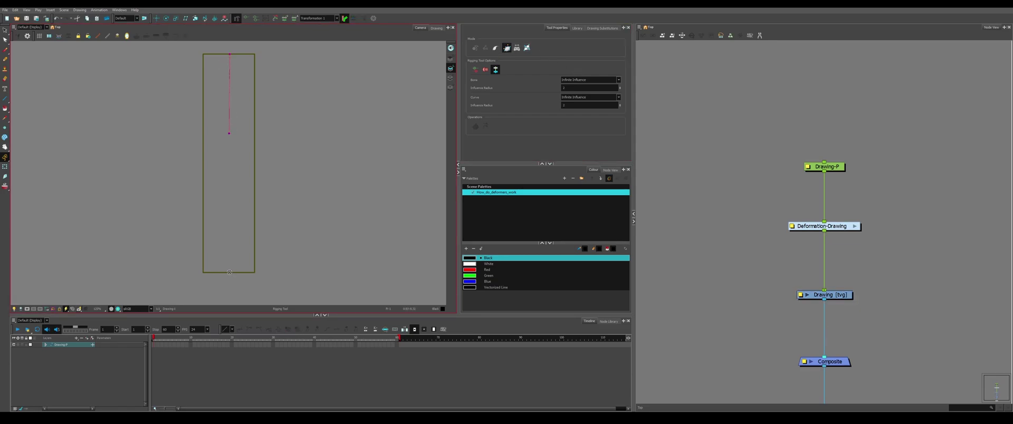
drag(229, 272, 230, 196)
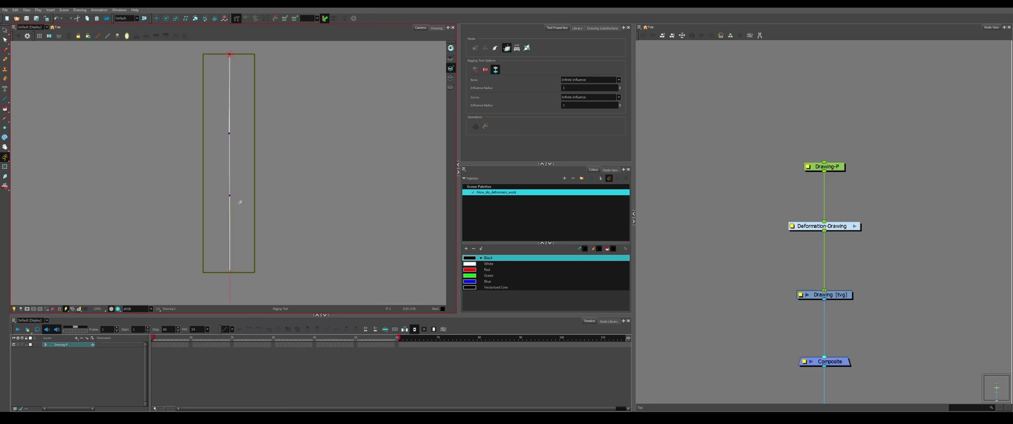
click(5, 166)
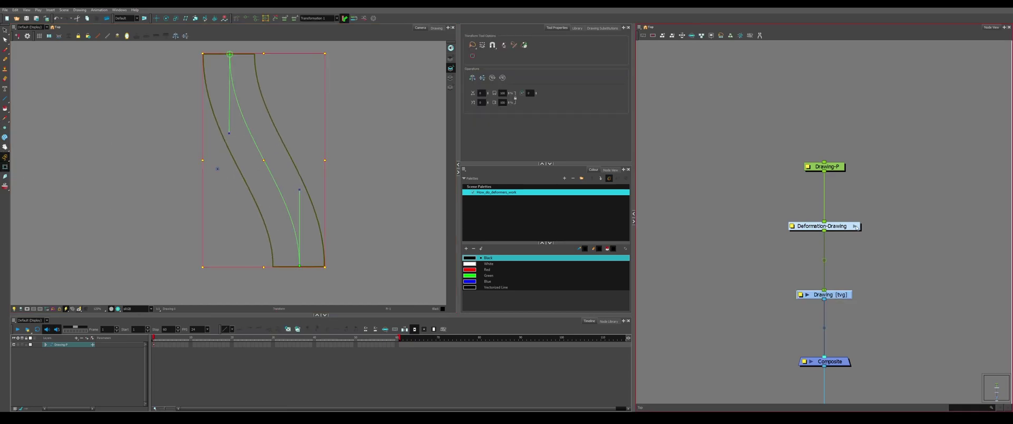
Open the Deformation-Drawing group and position subgroup 1 between Multi-Port-In and the Transformation-Switch
click(855, 226)
drag(781, 233, 782, 186)
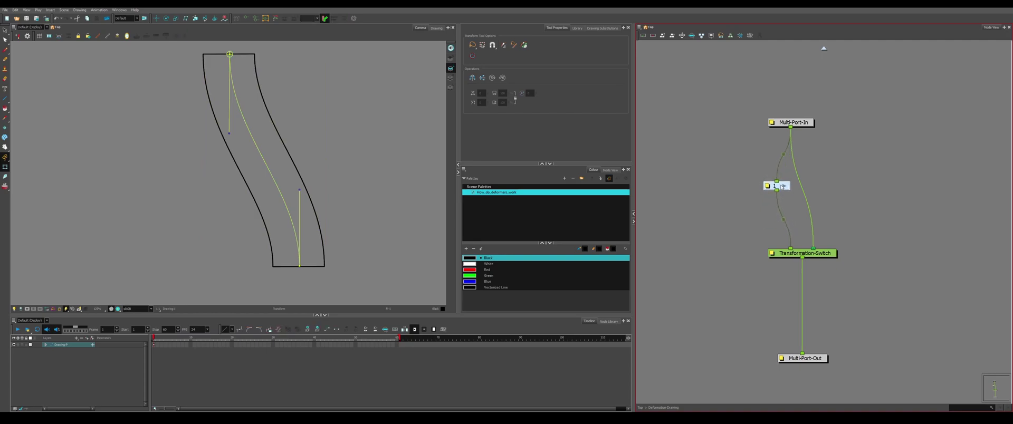
Show the drawing substitutions and select the deformed rectangle drawing in the Camera view
click(602, 28)
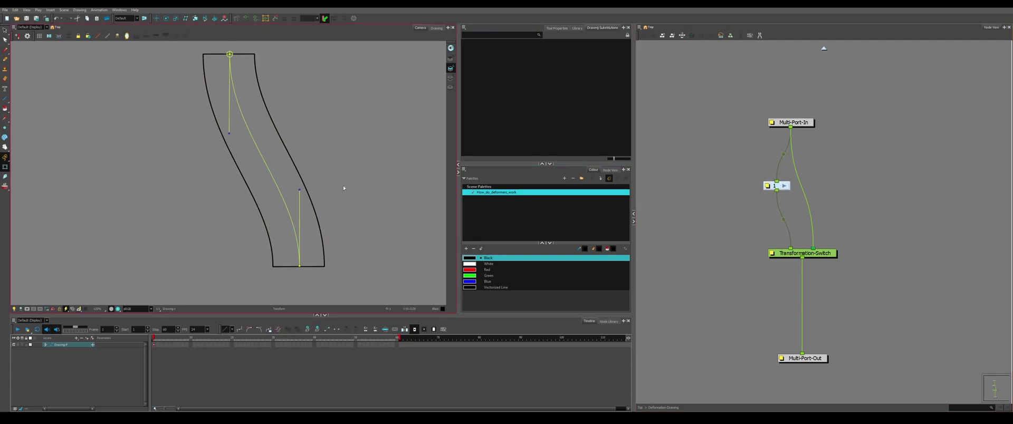
click(253, 198)
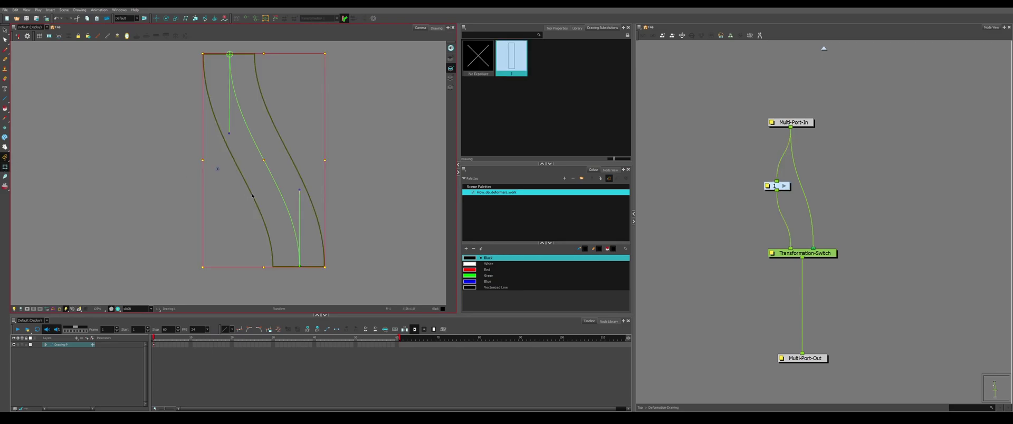
Create a second drawing substitution, draw a large circle in it, and select the circle's outline with the Contour Editor
key(alt+equal)
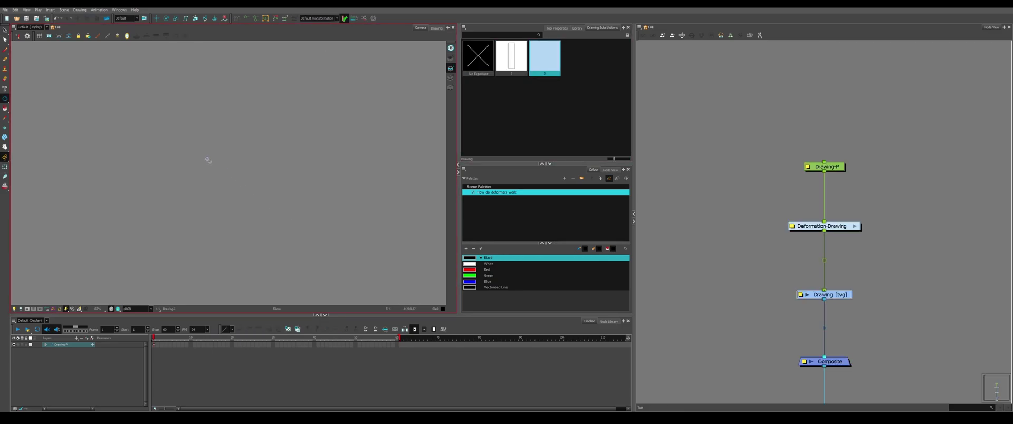
drag(217, 163, 295, 162)
click(5, 40)
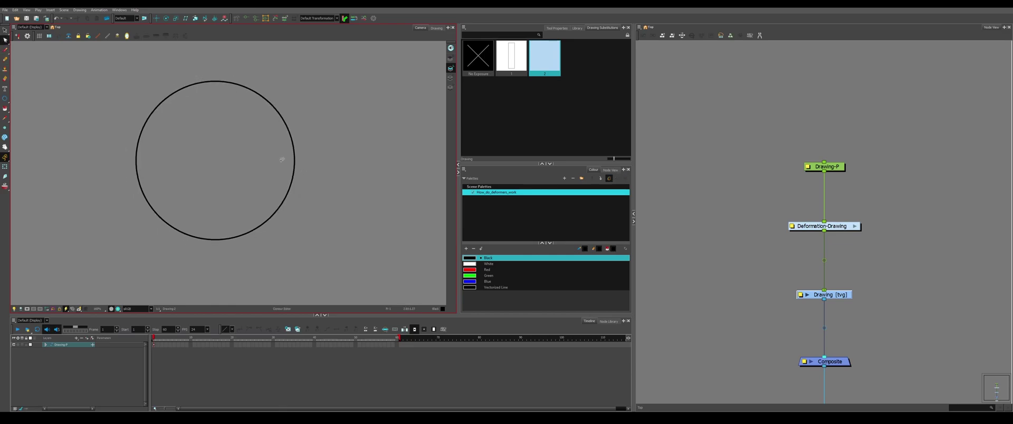
click(225, 241)
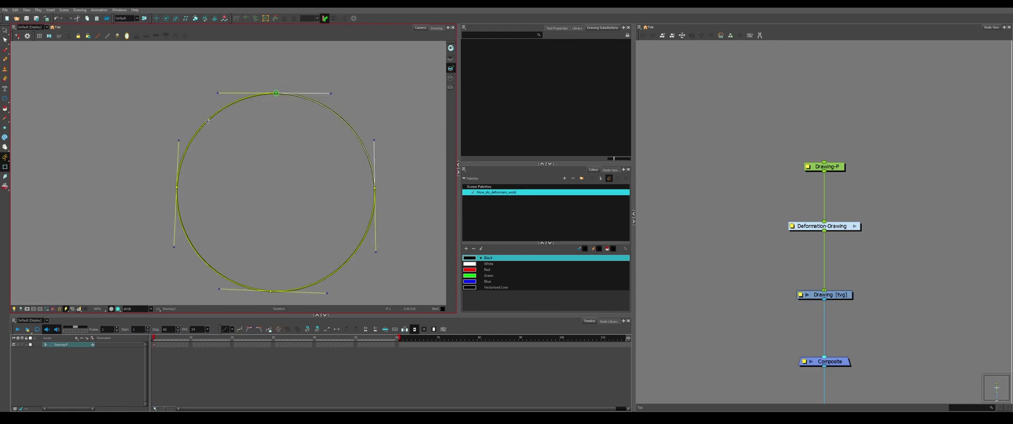
Examine the rigged circle's deformer chain in subgroup 2 of the Deformation-Drawing group, and return to the parent group
click(207, 121)
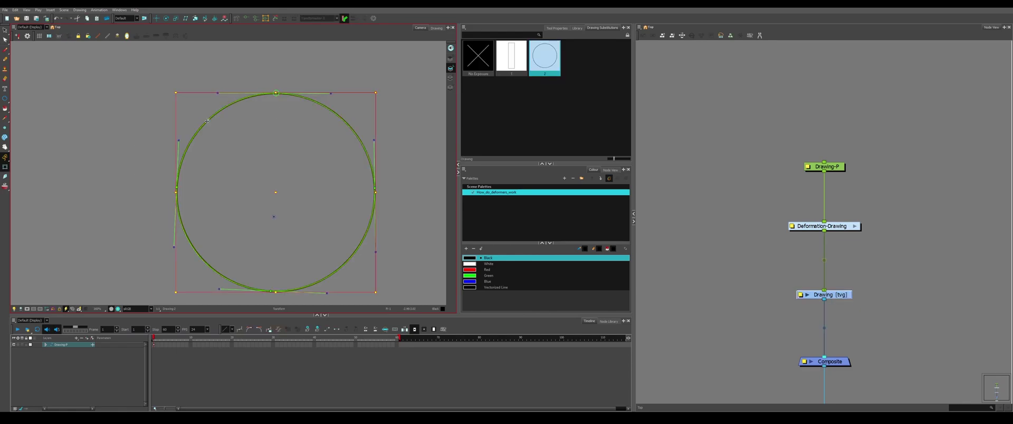
scroll(207, 121, down, 2)
click(549, 63)
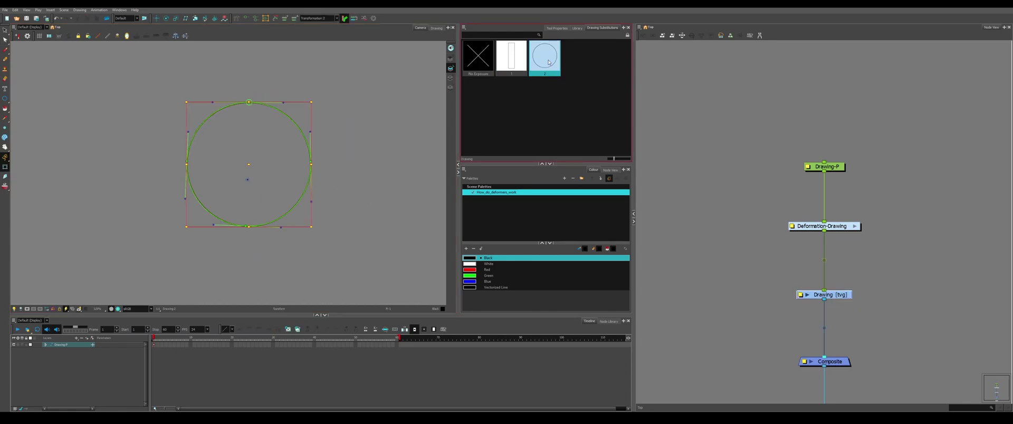
click(855, 226)
scroll(753, 185, up, 2)
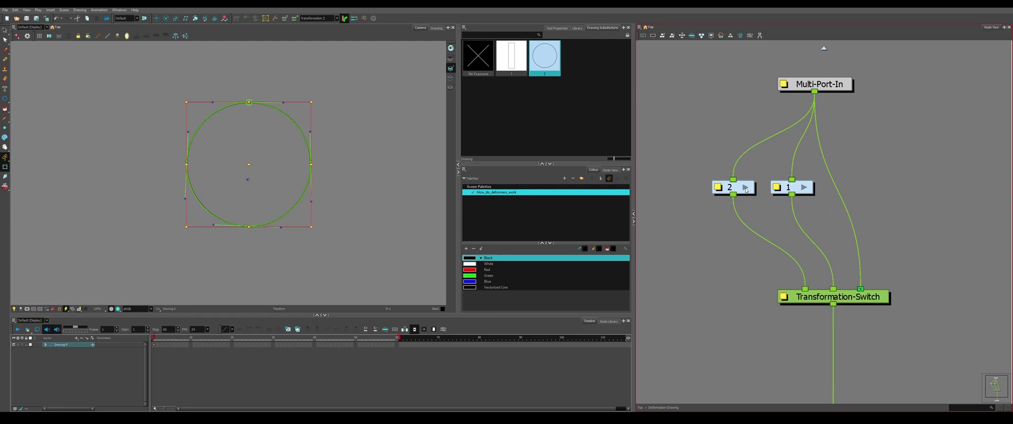
click(746, 188)
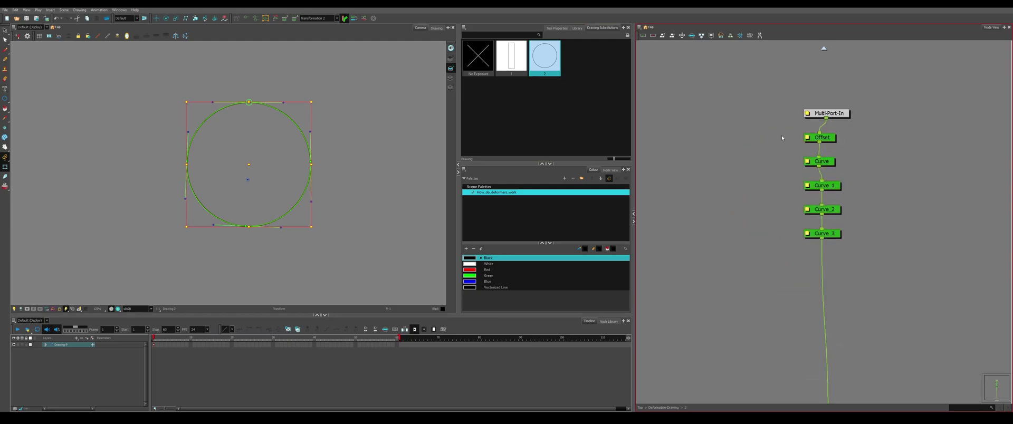
drag(787, 109, 925, 275)
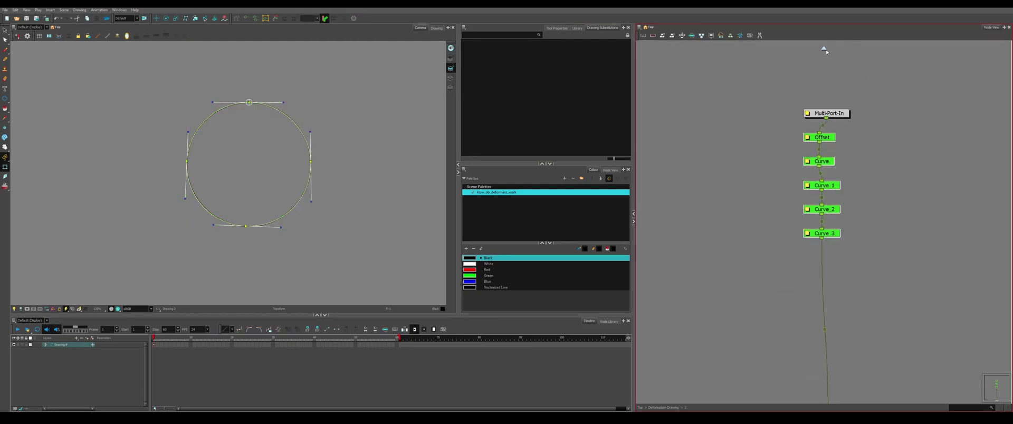
click(824, 49)
scroll(289, 214, up, 1)
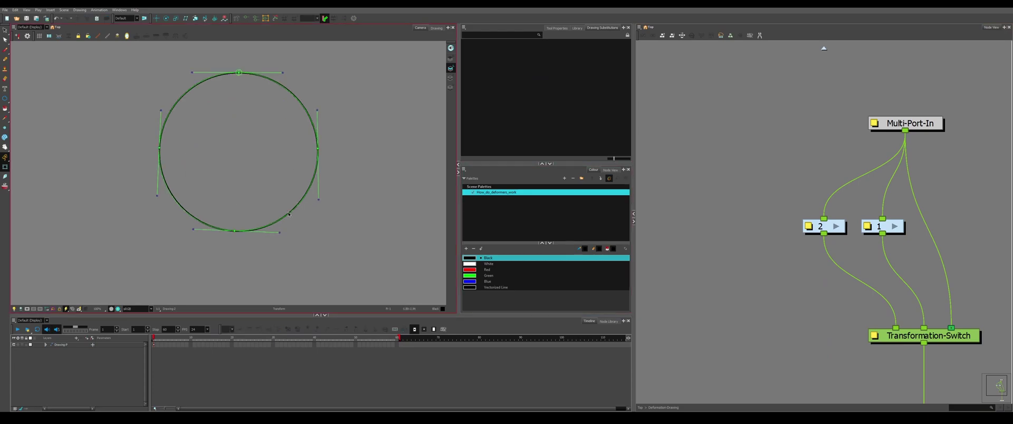
Select the circle drawing and flip repeatedly between drawing substitutions 1 and 2 to compare their deformers
click(288, 213)
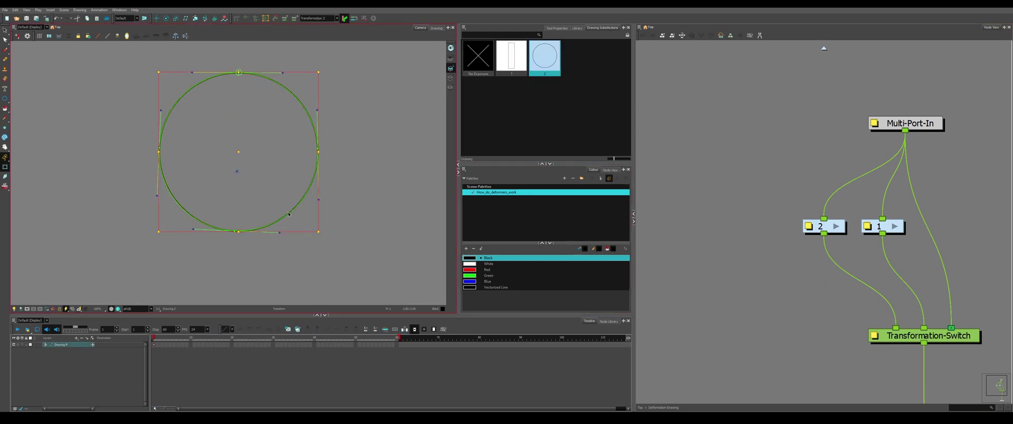
key([)
key(])
key([)
scroll(244, 238, down, 4)
scroll(241, 217, up, 2)
key(])
key([)
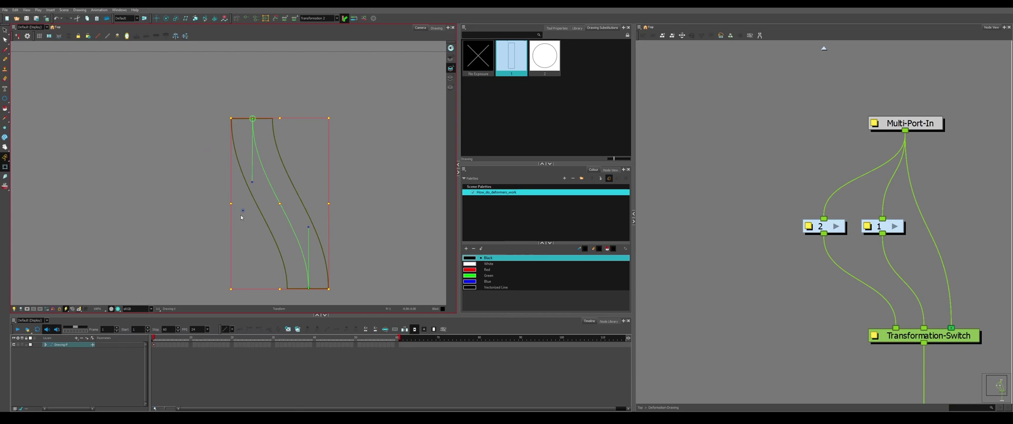
key(equal)
key(minus)
key(equal)
key(minus)
key(equal)
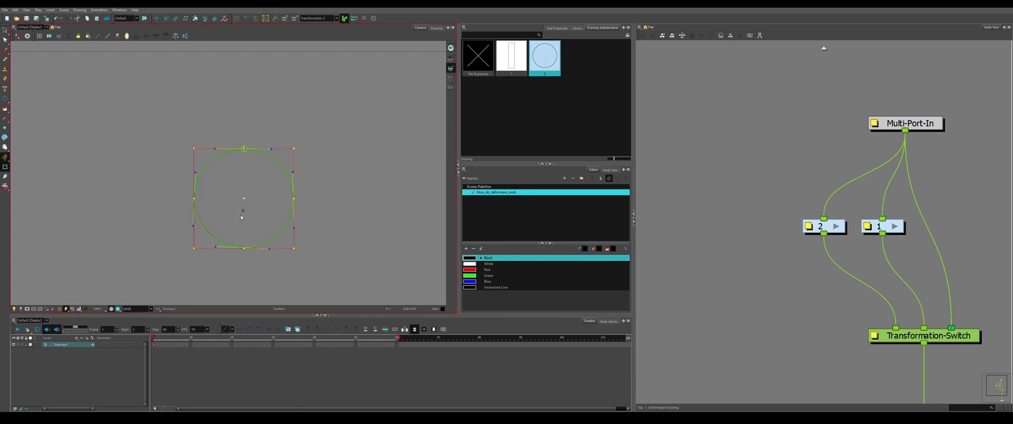
key(minus)
key(equal)
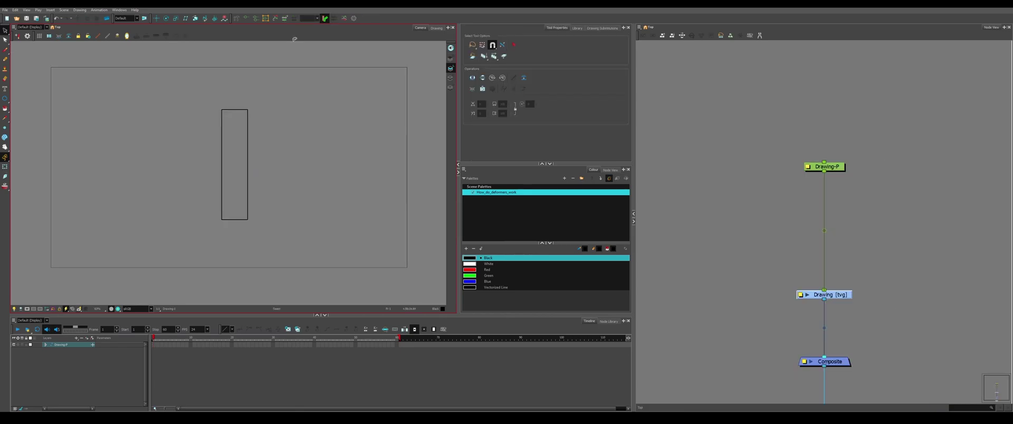
Activate the Rigging tool on the undeformed rectangle and switch its deformer mode
click(236, 18)
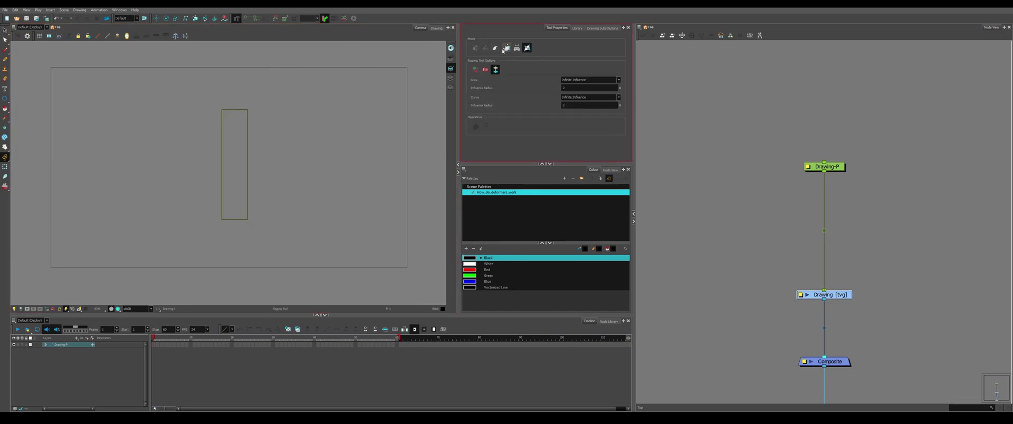
click(506, 48)
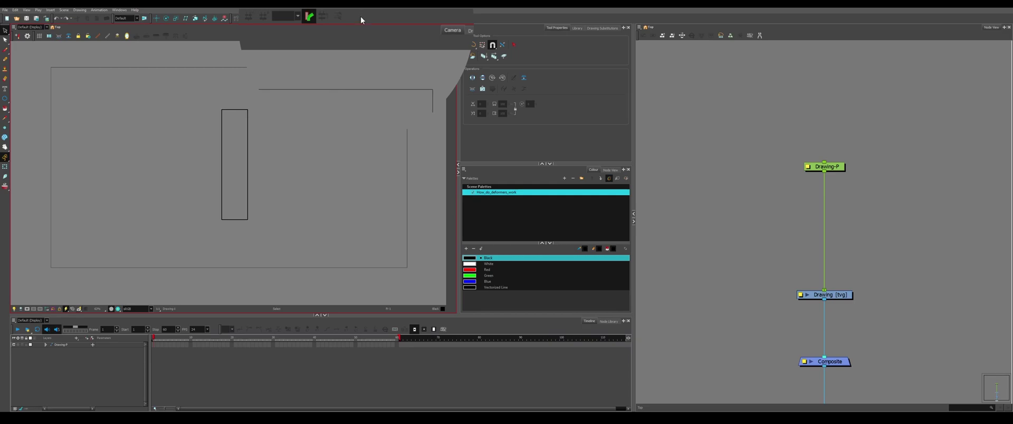
Customize the Deformation toolbar by searching the available tools for "envelope" and adding EnvelopeCreator_showUI
right_click(360, 18)
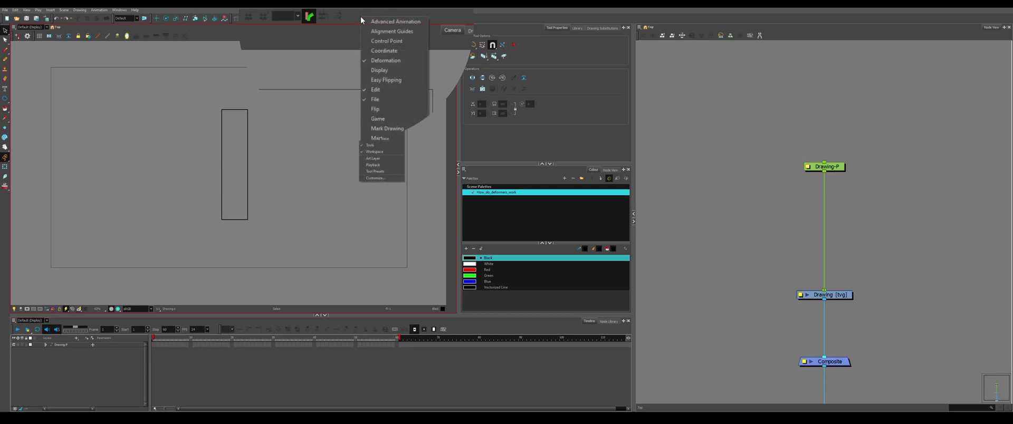
click(385, 172)
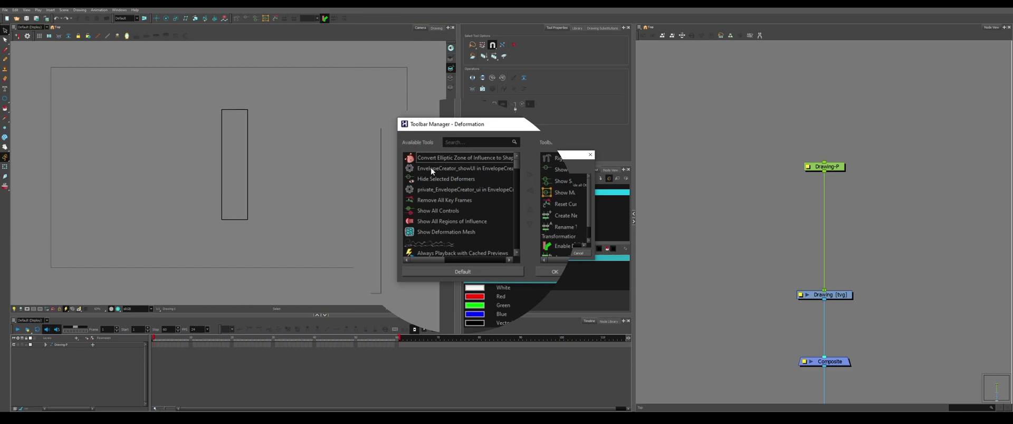
click(467, 168)
click(464, 143)
text(e)
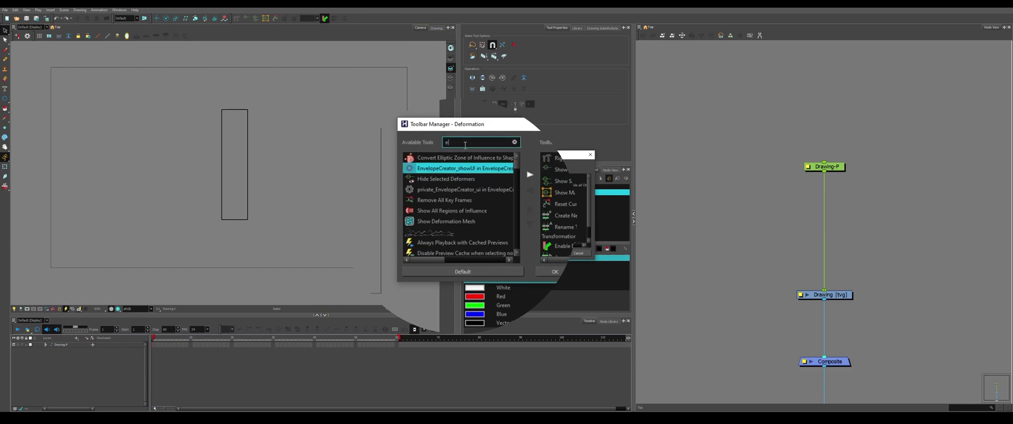
text(nvelope)
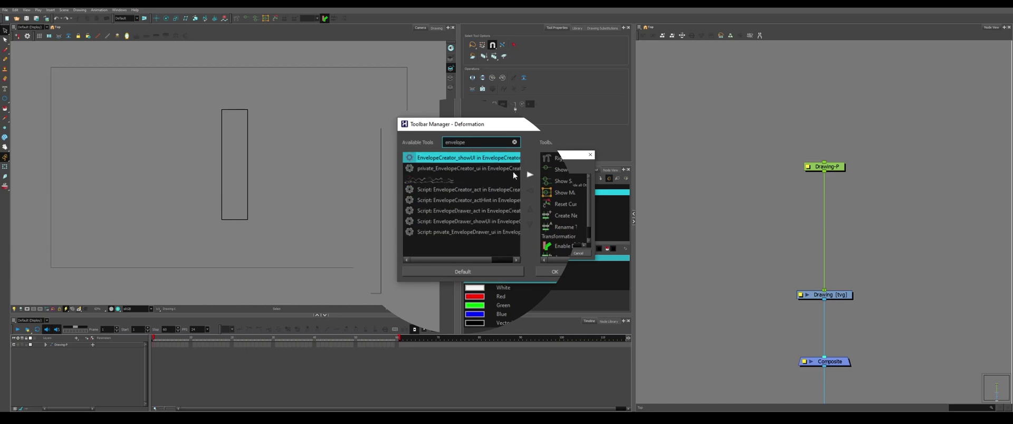
click(530, 174)
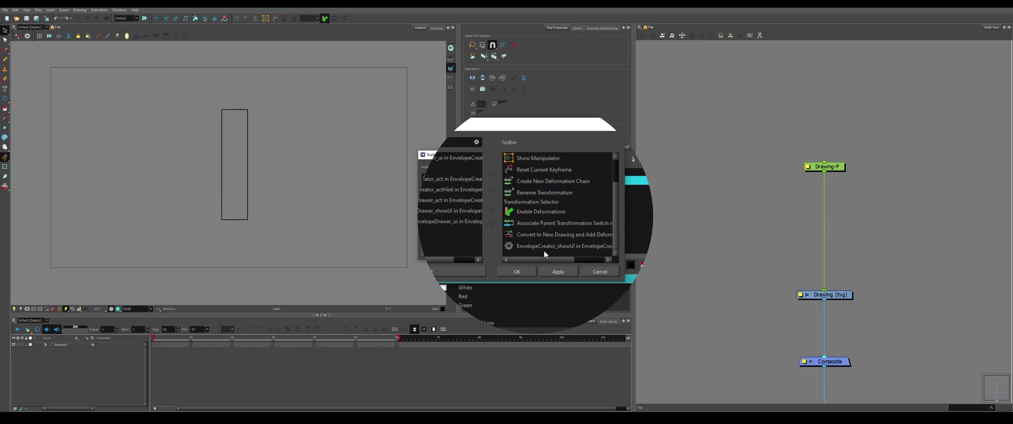
click(544, 273)
click(517, 272)
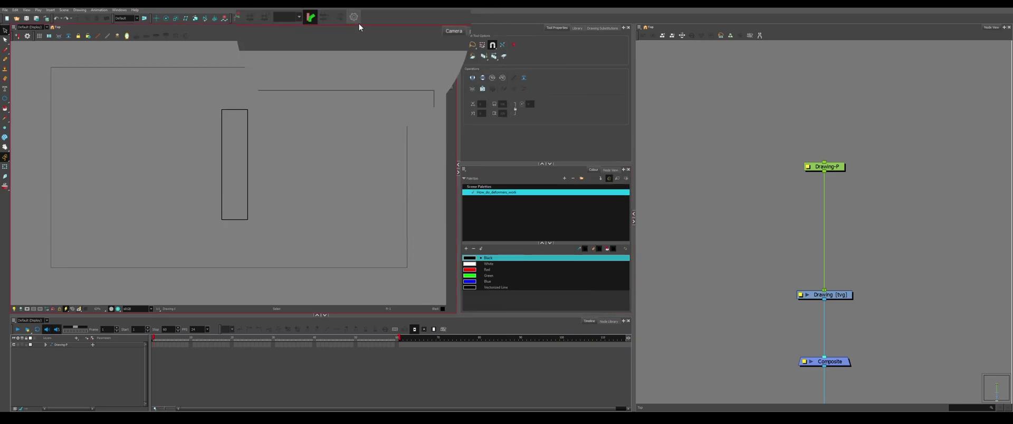
Select the rectangle and show all of its contour points with the Contour Editor
mouse_move(200, 111)
mouse_down()
mouse_move(179, 103)
mouse_move(206, 109)
mouse_up()
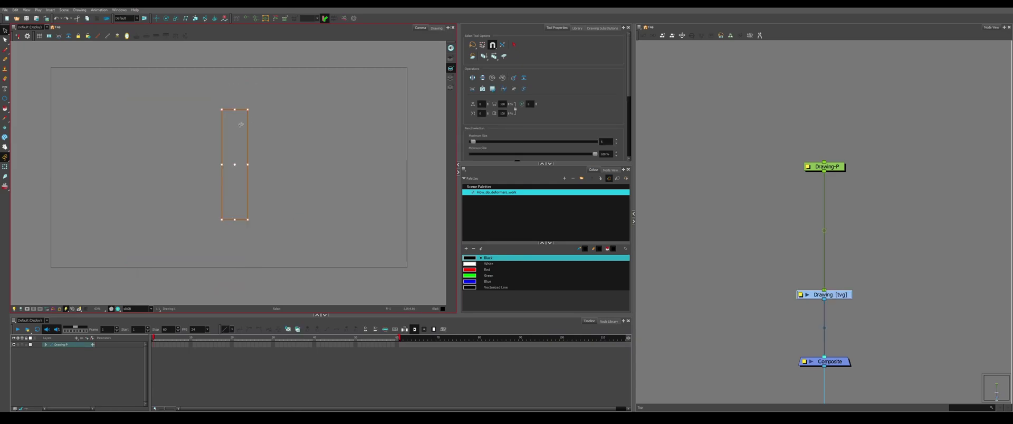
scroll(241, 124, up, 2)
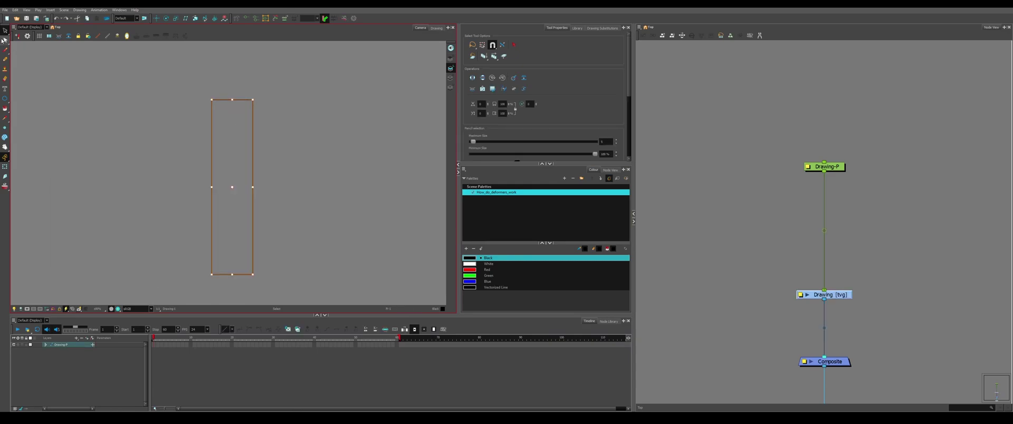
click(5, 41)
mouse_move(132, 47)
mouse_down()
mouse_move(275, 303)
mouse_move(105, 237)
mouse_up()
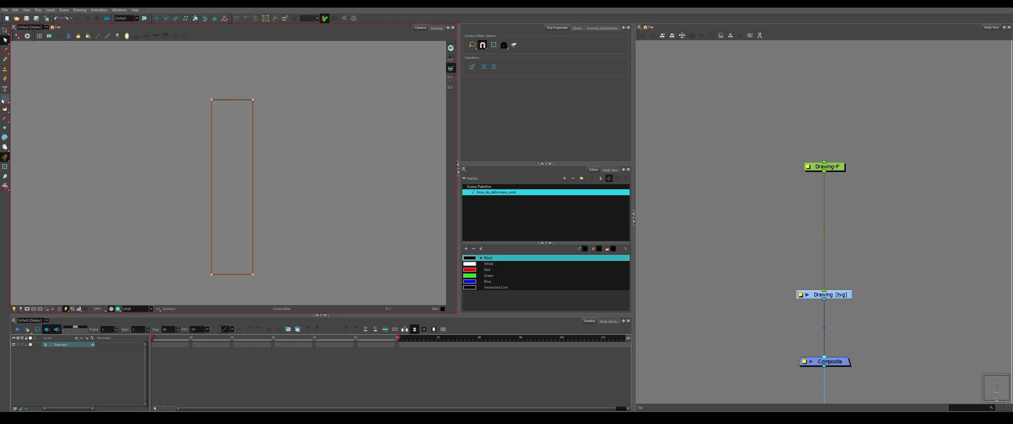
drag(3, 100, 21, 99)
drag(303, 92, 356, 203)
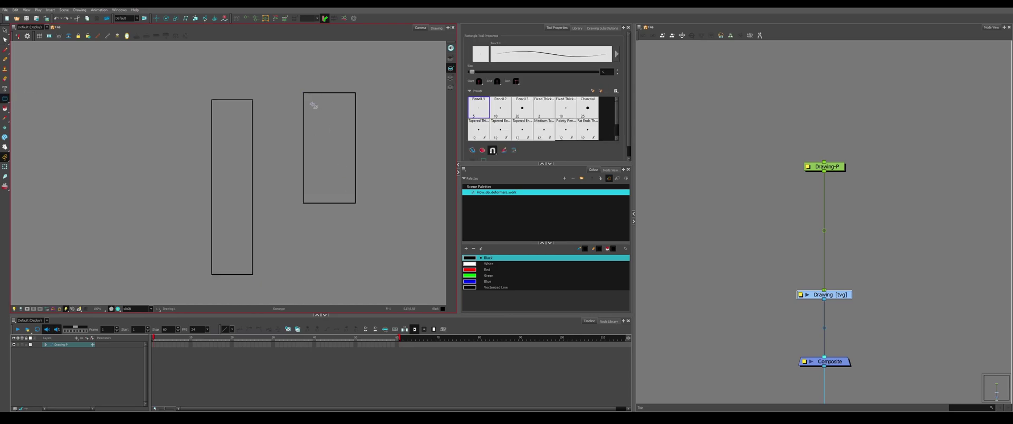
key(ctrl+z)
Create an envelope with 4 deformation points in Envelope Mode for the rectangle using Envelope Creator, and select it with the Transform tool
click(5, 31)
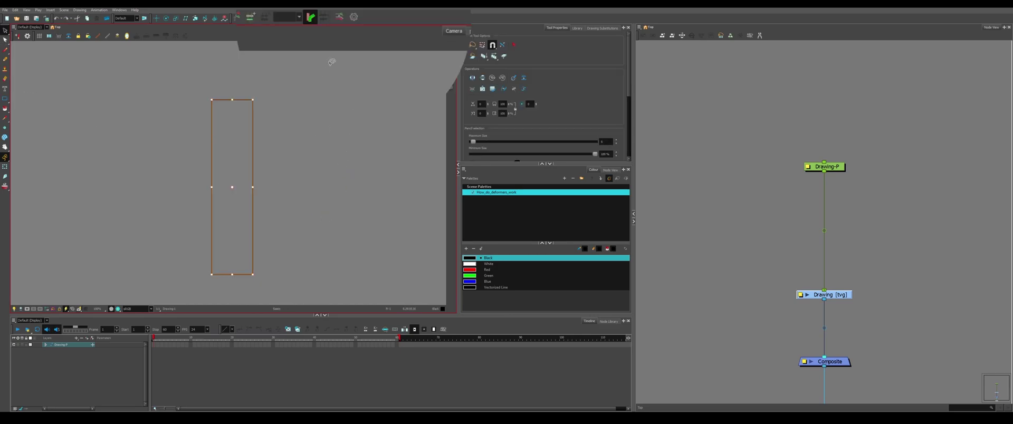
click(352, 19)
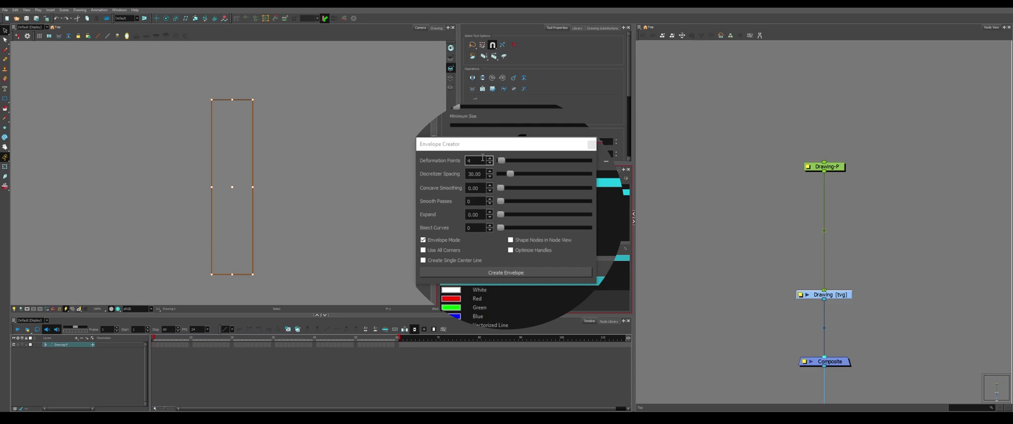
click(501, 272)
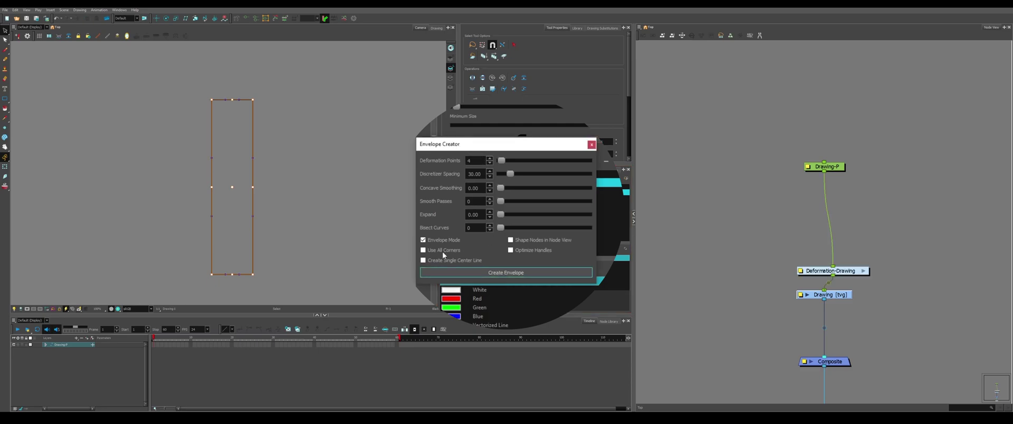
click(302, 188)
click(5, 167)
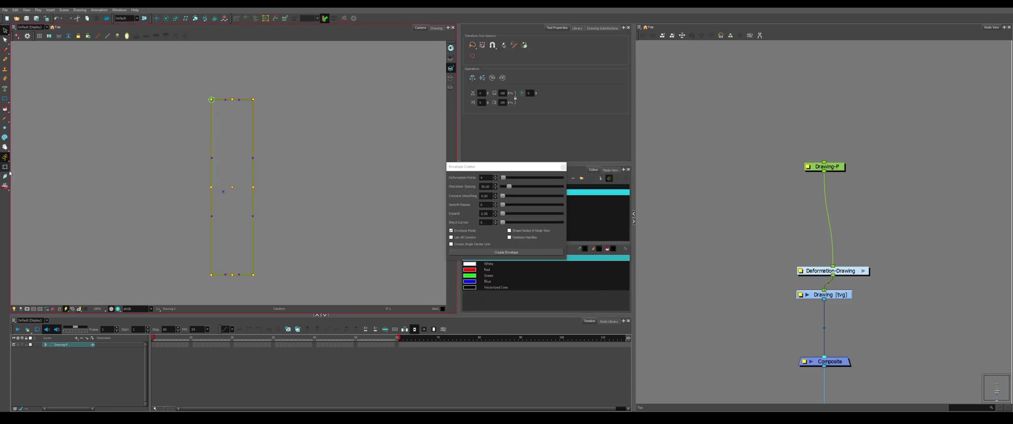
click(211, 215)
Pull curve handles out of the rectangle's four corners with the Contour Editor to round its outline
key(alt+q)
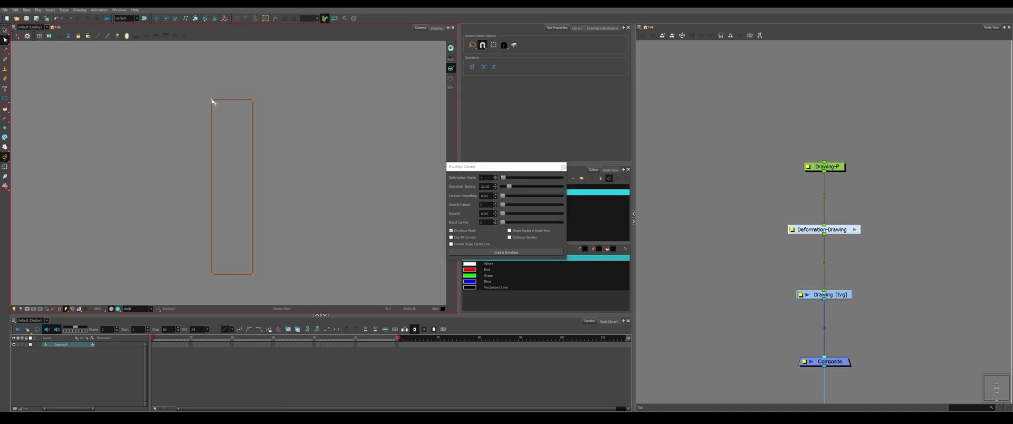
drag(193, 132, 193, 130)
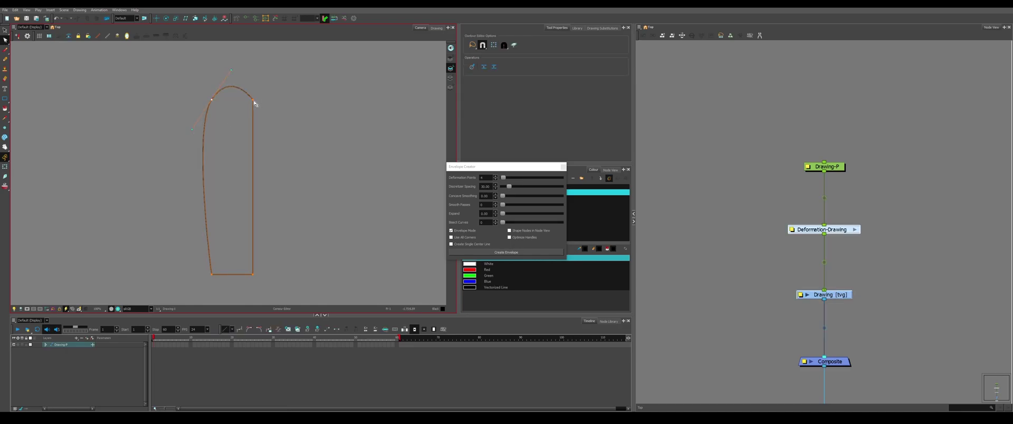
drag(267, 104, 272, 101)
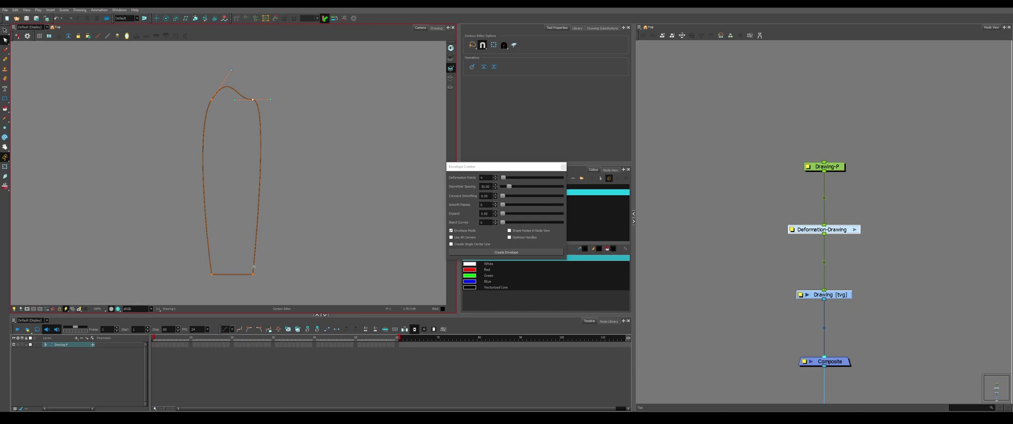
drag(253, 274, 270, 254)
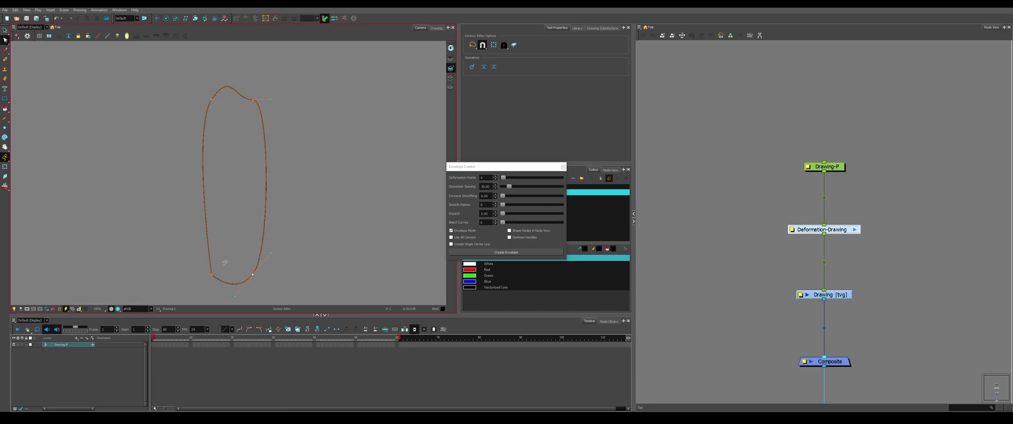
drag(212, 277, 230, 291)
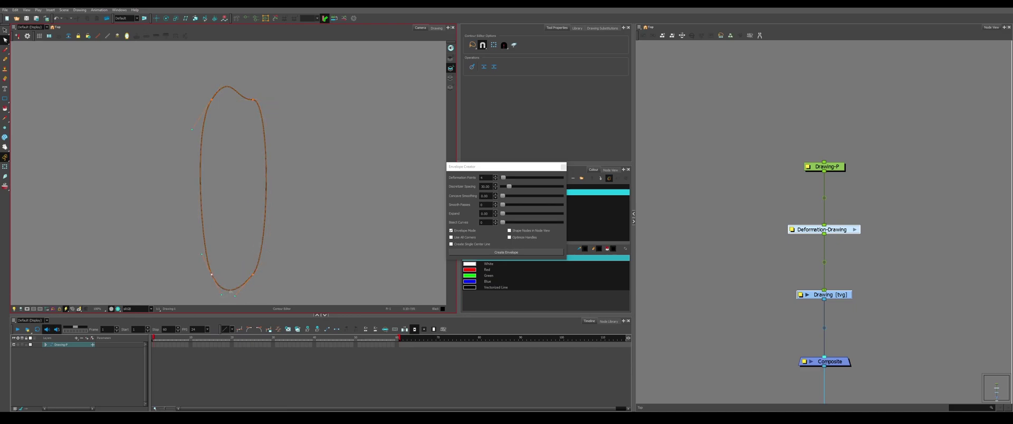
click(249, 259)
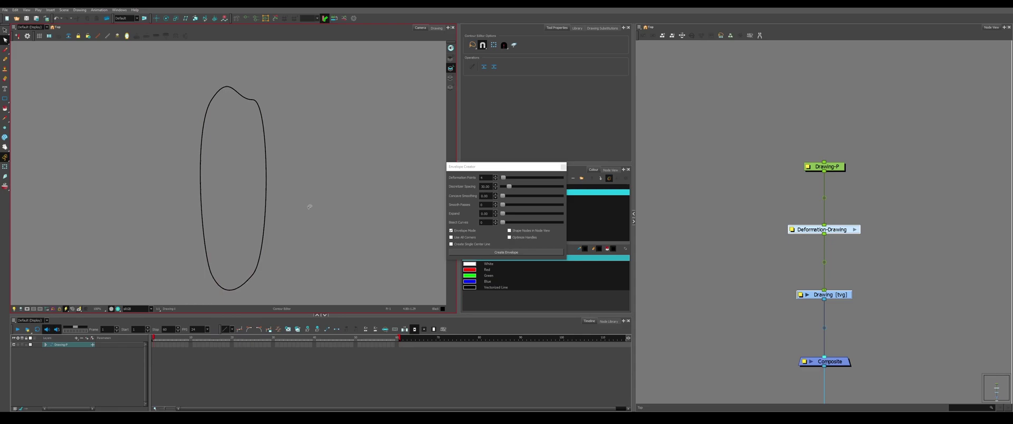
Select the entire rounded outline and create an envelope from it with Envelope Creator
click(4, 31)
key(ctrl+a)
click(515, 253)
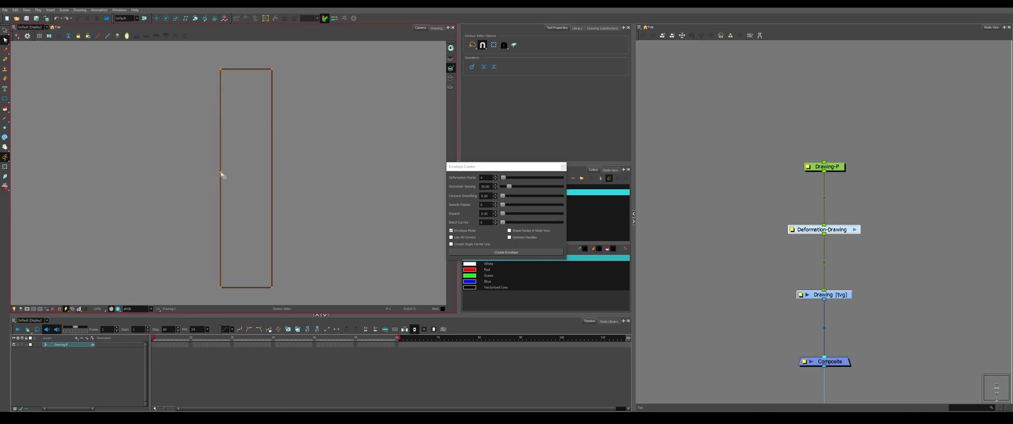
Pull the middle point of the rectangle's left edge outward into a peak and try creating an envelope from the whole shape
drag(222, 173, 166, 171)
click(5, 30)
key(ctrl+a)
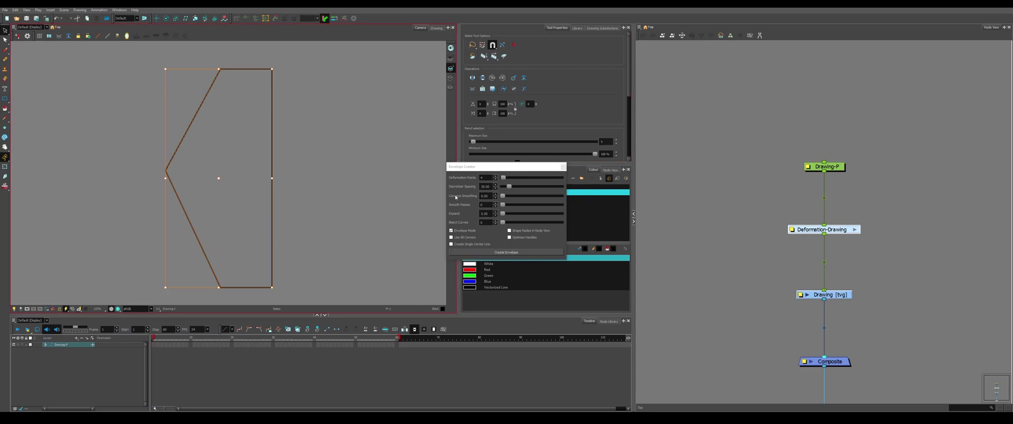
click(492, 253)
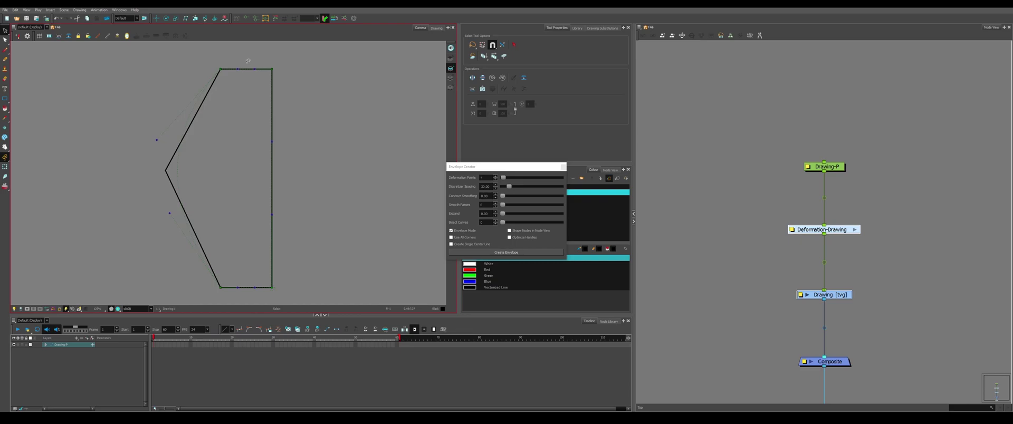
click(330, 205)
click(506, 253)
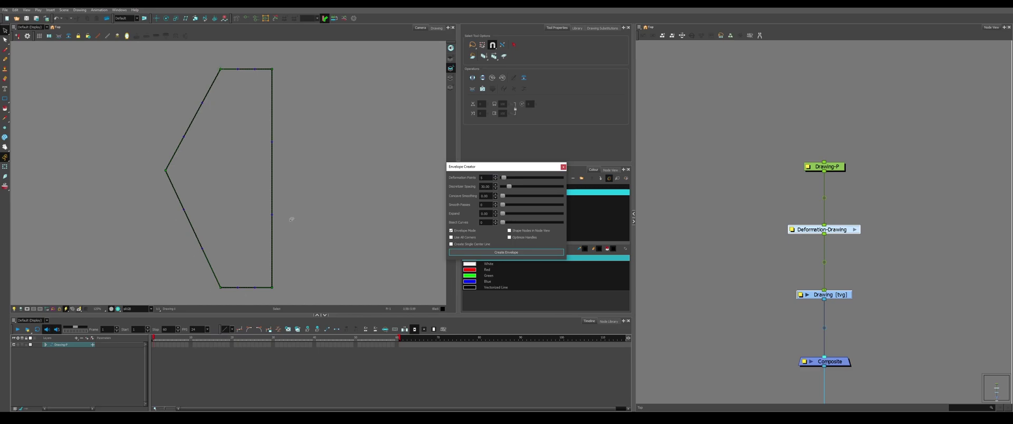
key(ctrl+z)
key(ctrl+z)
Bow the rectangle's left side outward with the Contour Editor and delete its upper-left corner point
key(alt+q)
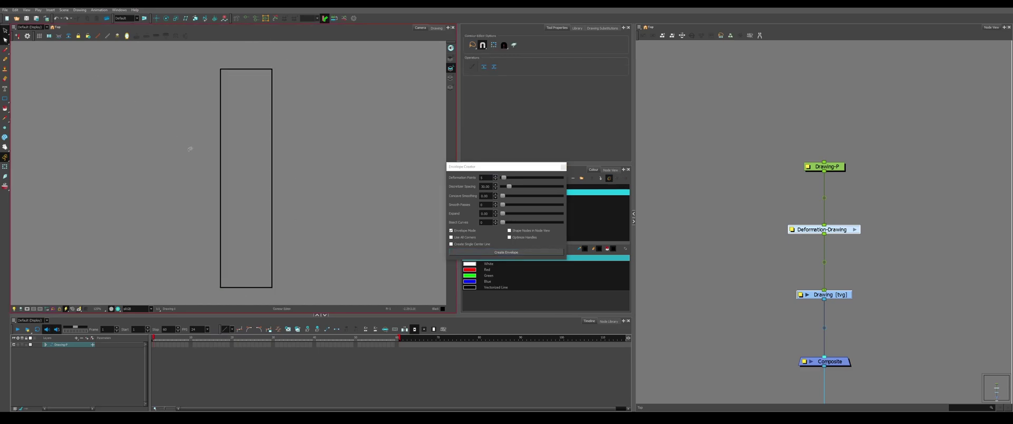
mouse_move(190, 149)
mouse_down()
mouse_move(185, 183)
mouse_move(157, 172)
mouse_move(160, 214)
mouse_up()
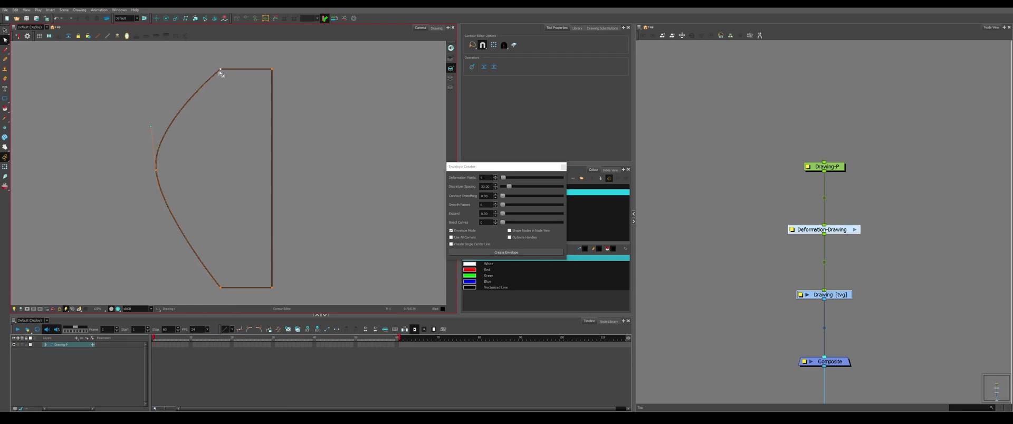
key(Delete)
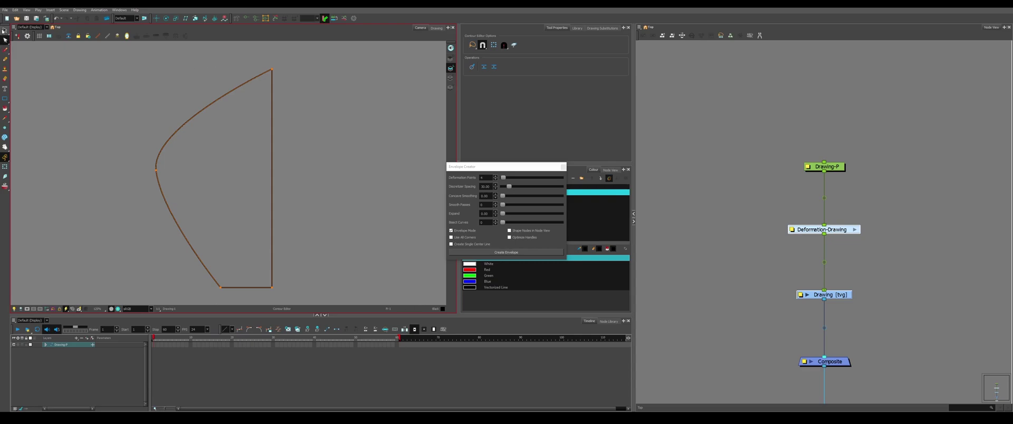
Create an envelope from the bowed shape and examine with the Rigging tool how its points and handles follow the contour
click(5, 30)
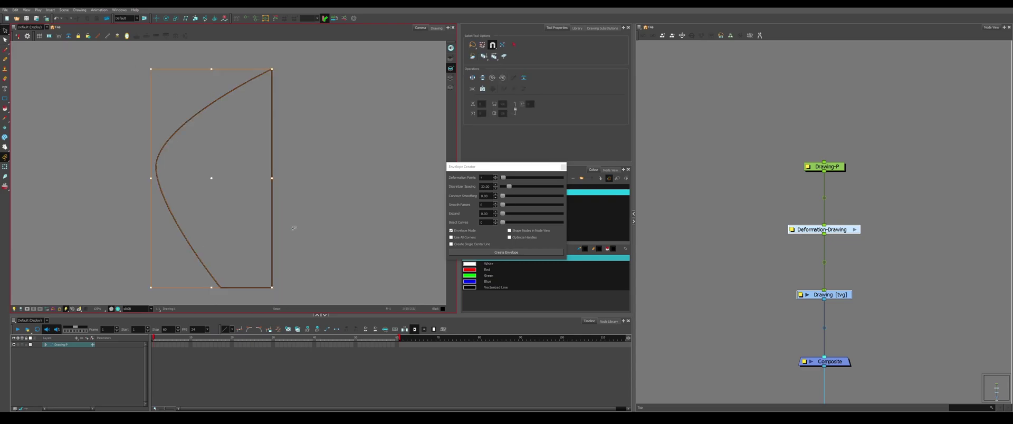
click(507, 253)
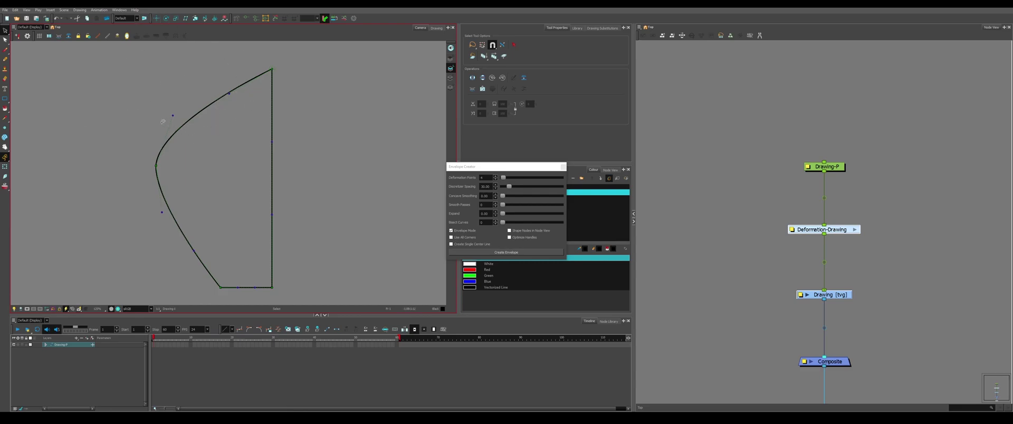
scroll(171, 167, up, 5)
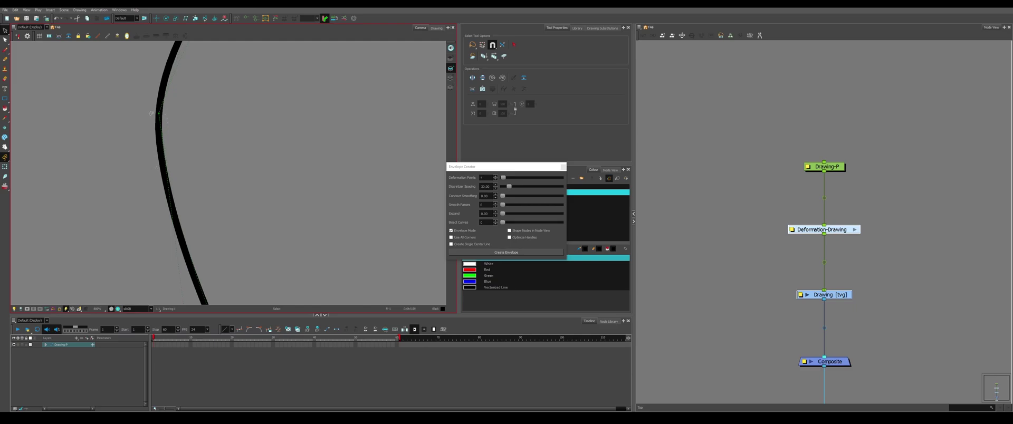
scroll(151, 114, up, 1)
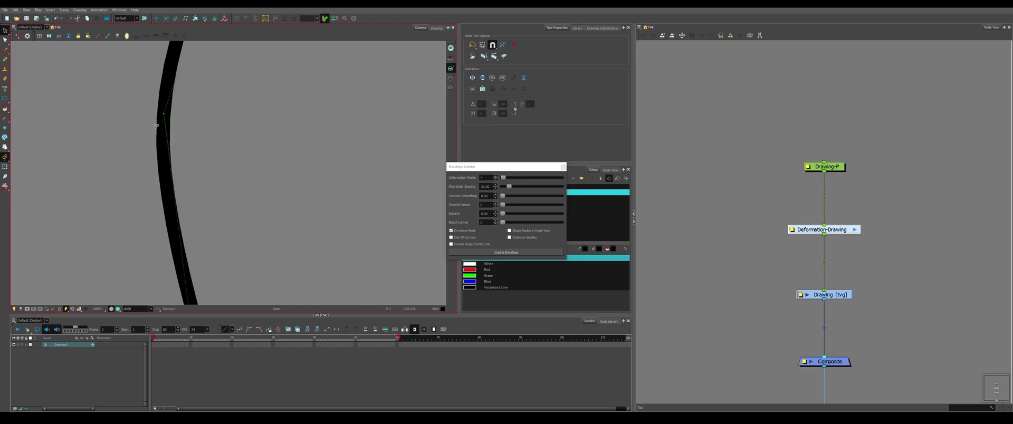
scroll(152, 137, down, 2)
click(237, 19)
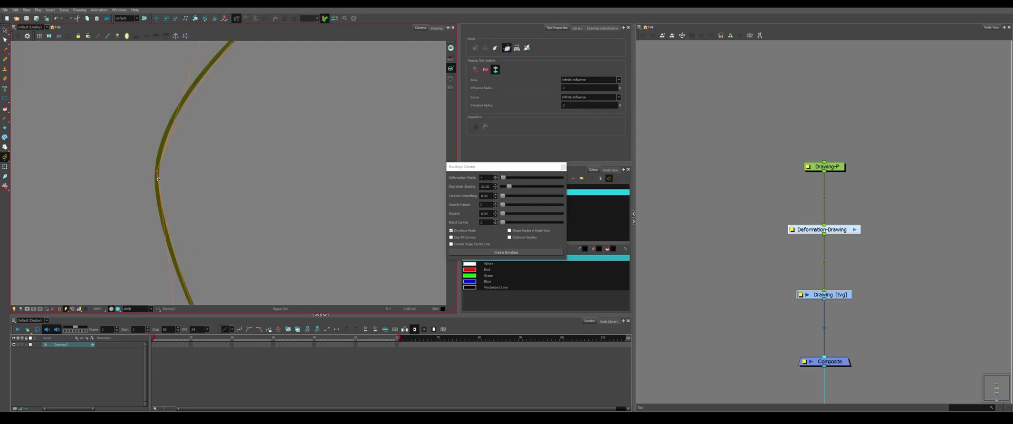
scroll(161, 181, down, 3)
scroll(303, 54, up, 3)
scroll(312, 54, down, 3)
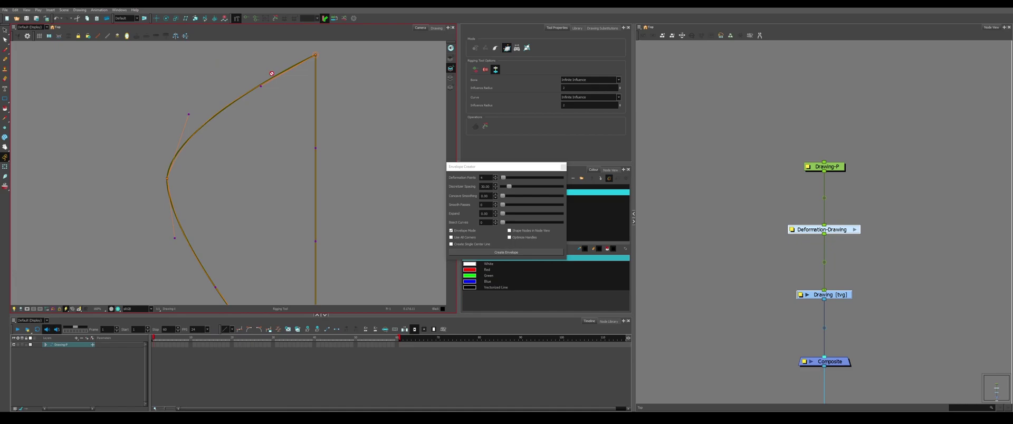
scroll(269, 76, up, 3)
scroll(259, 104, down, 3)
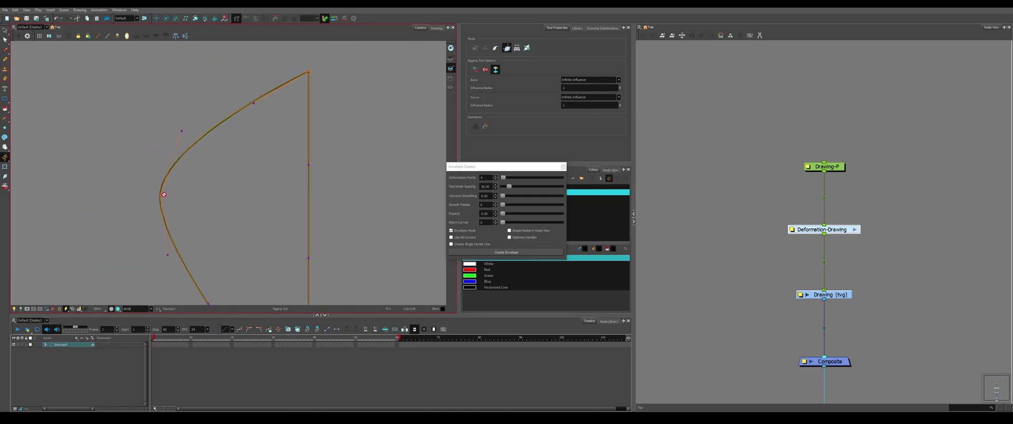
scroll(162, 194, down, 4)
Undo the envelope and the contour edits back to the plain rectangle
key(shift+m)
key(alt+s)
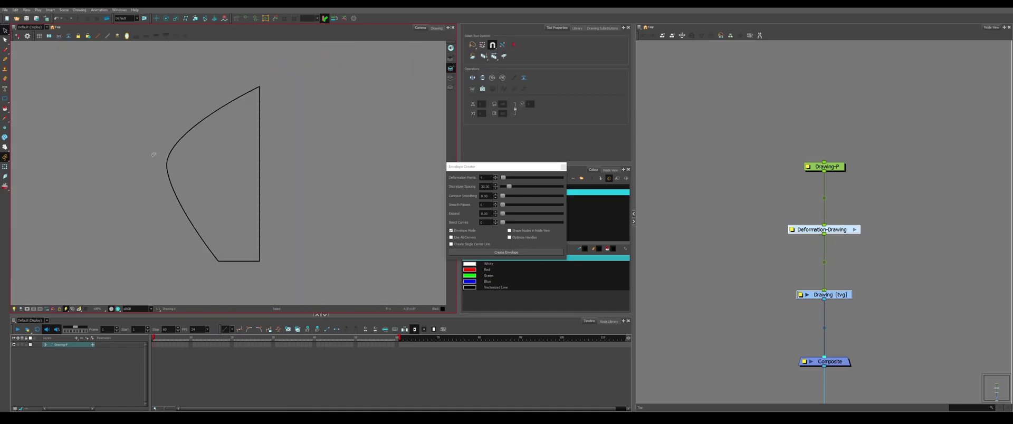
key(ctrl+z)
key(ctrl+z)
key(ctrl+z)
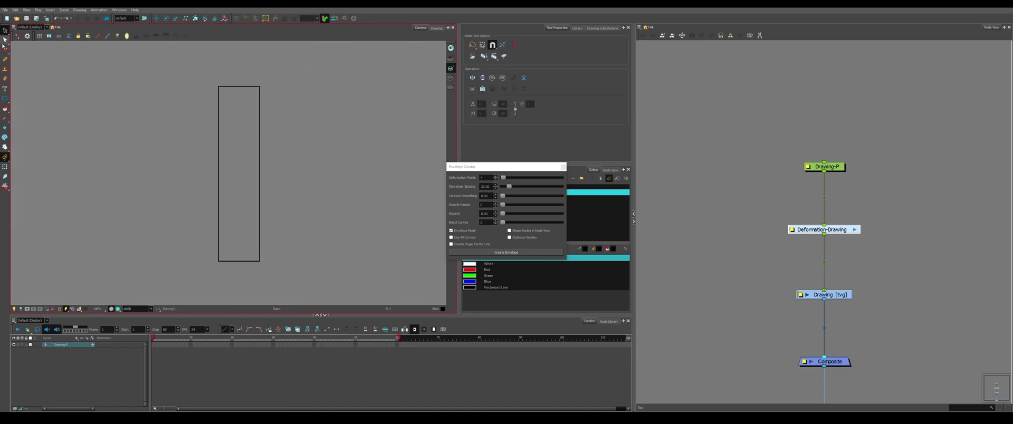
Undo the extra contour point on the rectangle's left edge and create an envelope from the plain rectangle
click(4, 40)
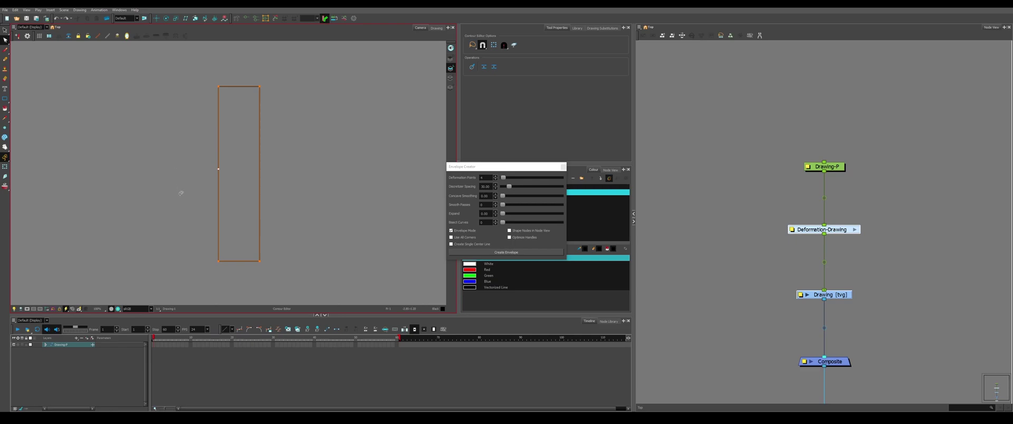
key(ctrl+z)
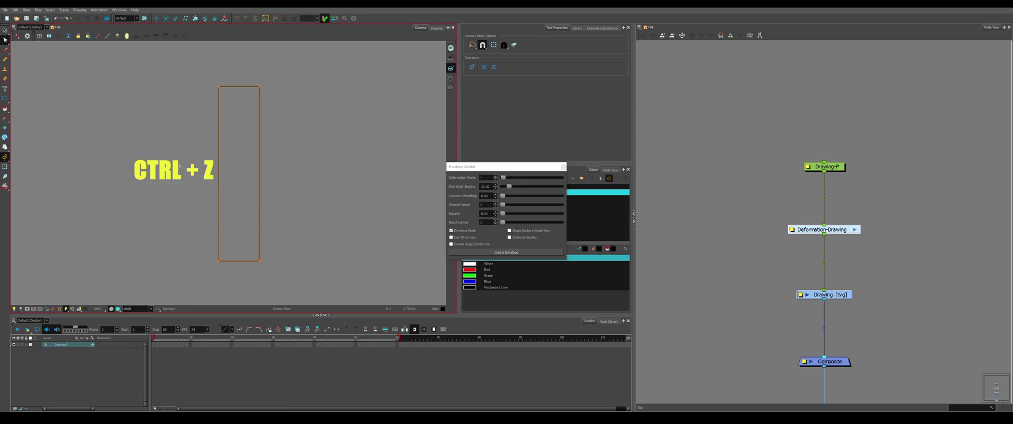
click(5, 30)
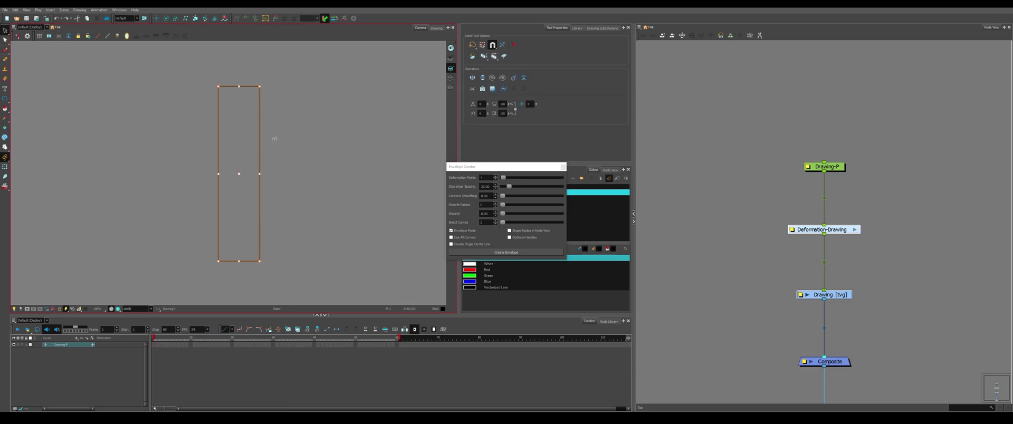
click(535, 253)
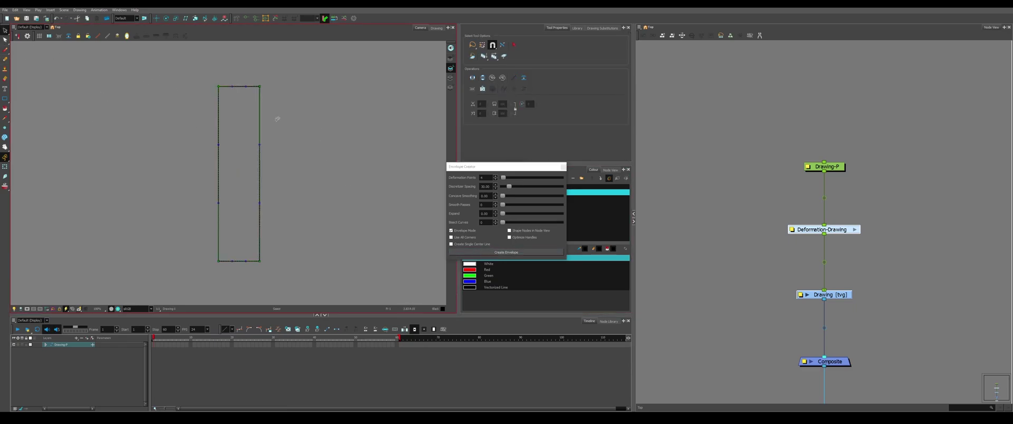
Pull the rectangle's left side into a smooth curve, delete the upper-left corner point, and create an envelope from the shape
key(alt+q)
drag(228, 165, 187, 152)
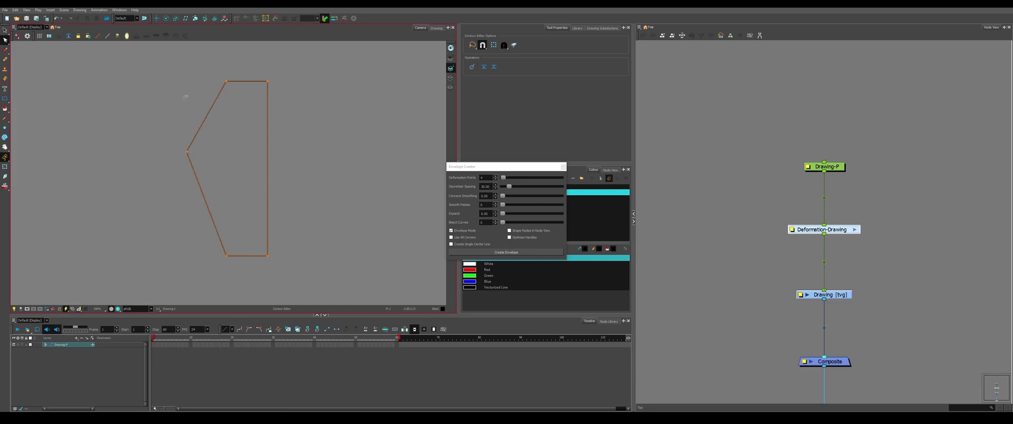
key(Delete)
drag(187, 152, 185, 197)
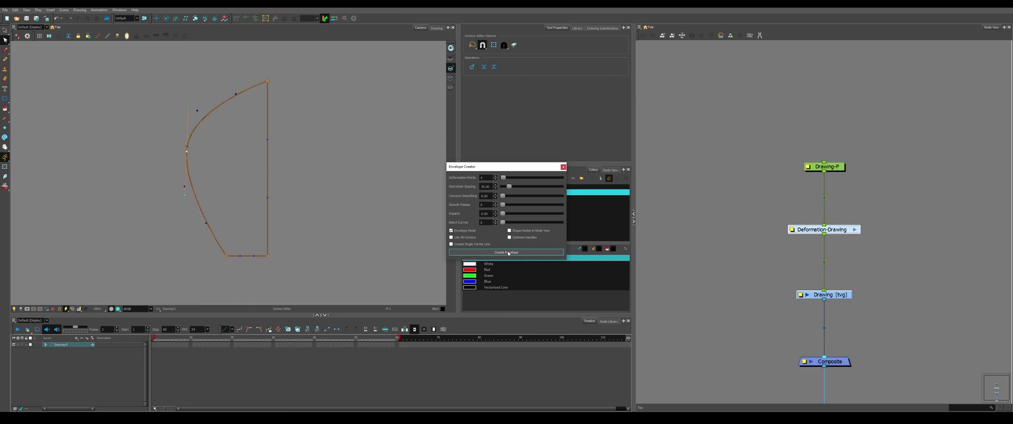
click(138, 91)
Move the contour point on the curved left side onto the neighbouring envelope point with the Contour Editor
scroll(210, 117, up, 4)
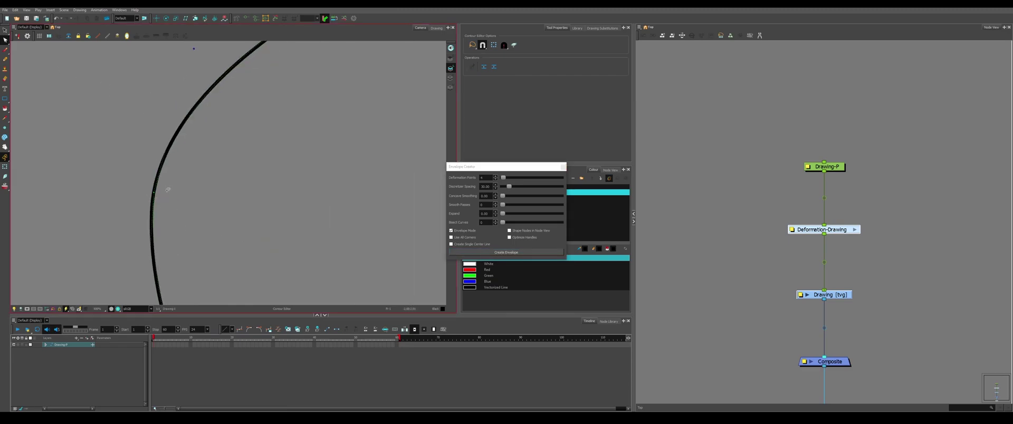
scroll(168, 190, down, 2)
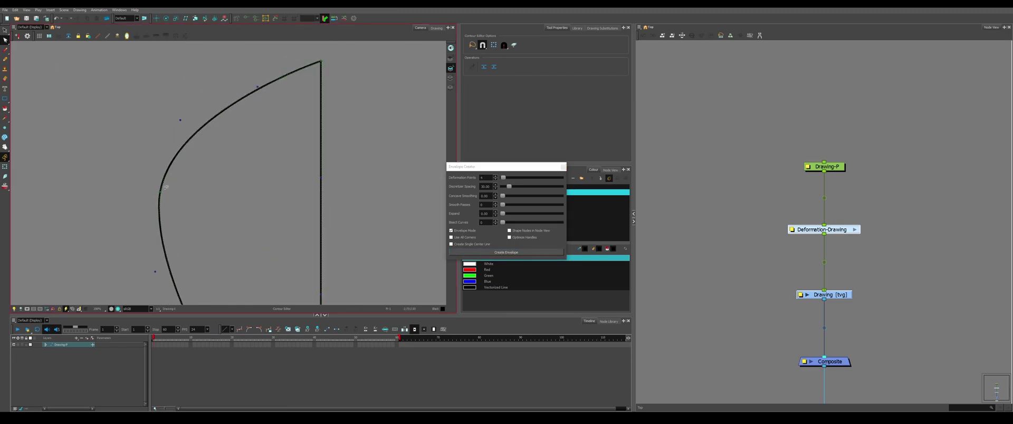
scroll(202, 241, up, 4)
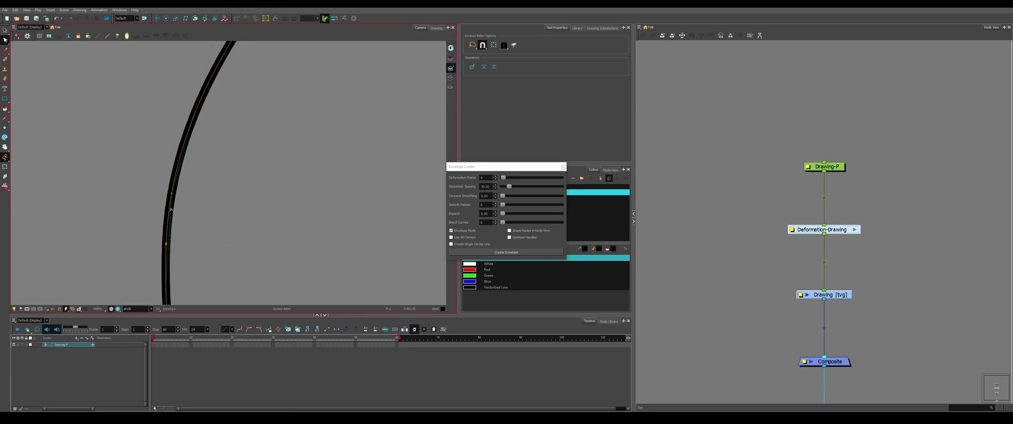
scroll(170, 241, up, 2)
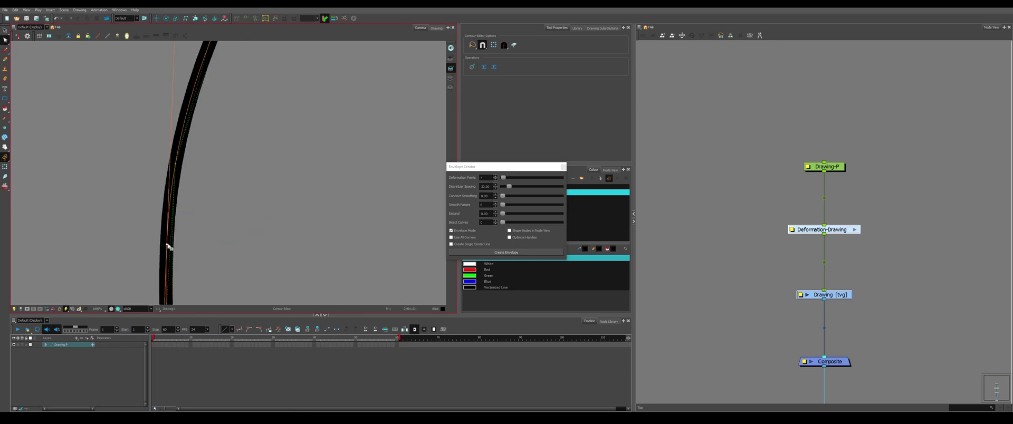
click(186, 182)
drag(185, 182, 182, 162)
scroll(176, 164, up, 5)
scroll(174, 227, down, 4)
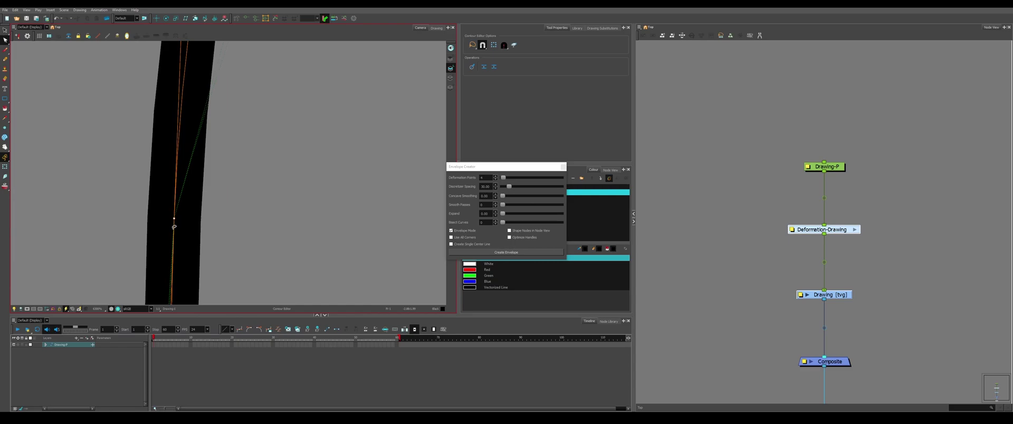
Align the left contour point's upper and lower curve handles with the matching envelope handles, moving each one independently
scroll(175, 227, down, 10)
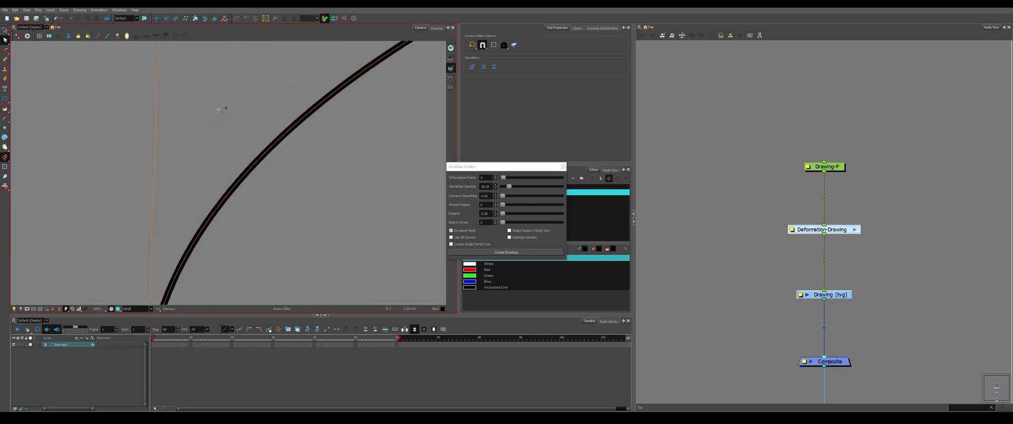
scroll(218, 110, down, 2)
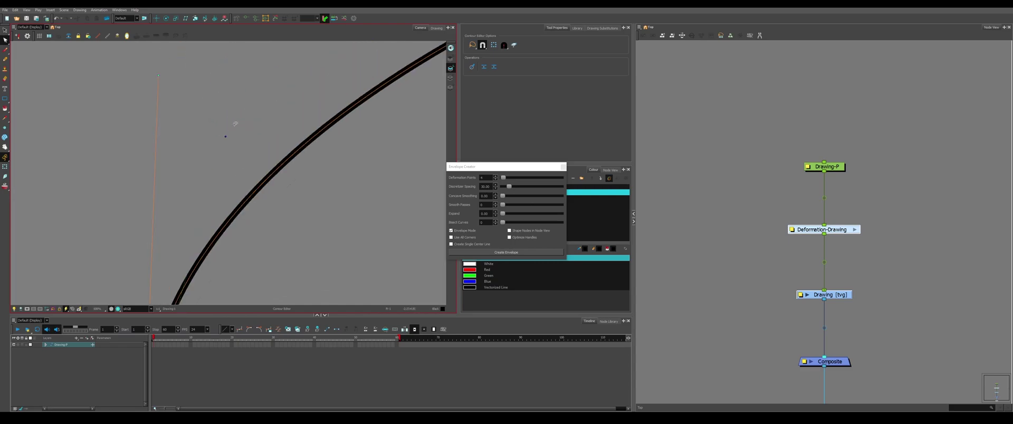
key(alt)
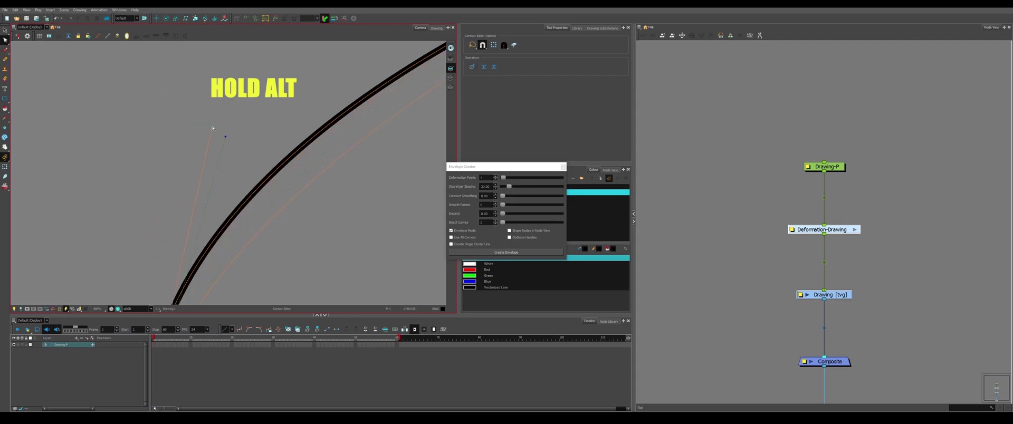
drag(212, 127, 225, 138)
scroll(217, 112, down, 6)
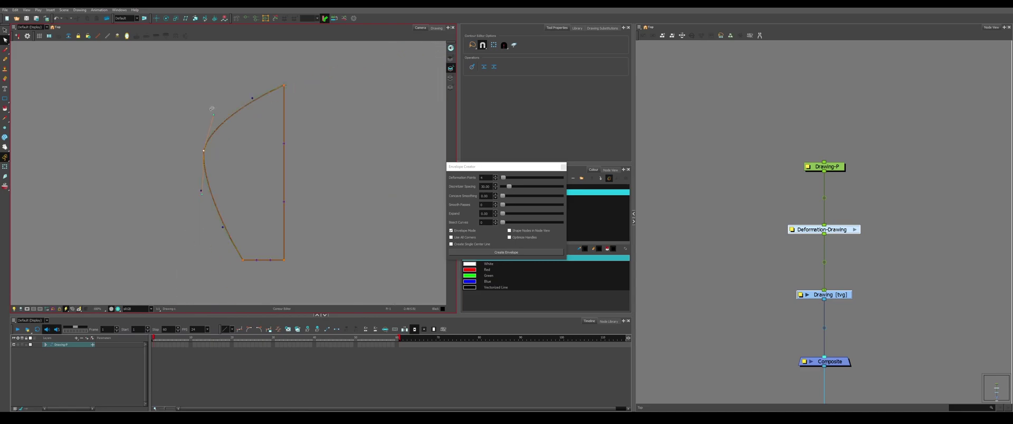
scroll(198, 194, up, 6)
scroll(215, 169, down, 3)
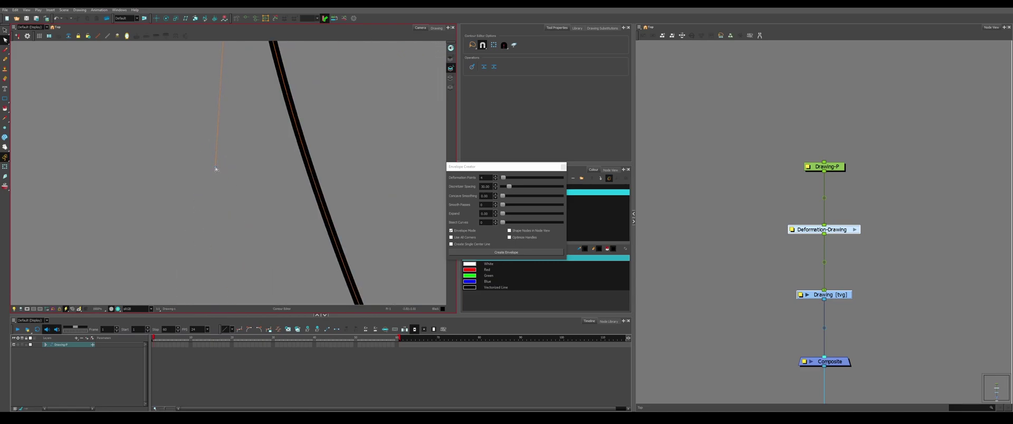
Adjust the contour at the lower-left corner to match its envelope point, and select the envelope with the Transform tool
drag(292, 300, 272, 288)
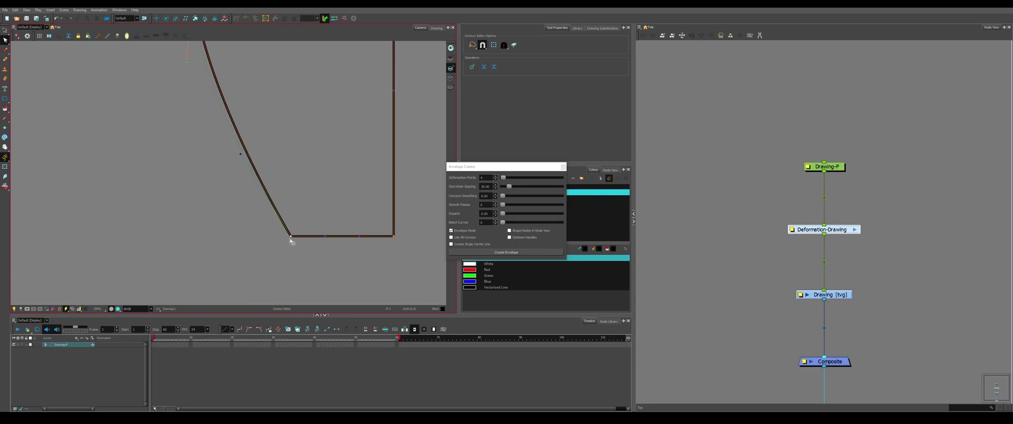
drag(290, 236, 311, 242)
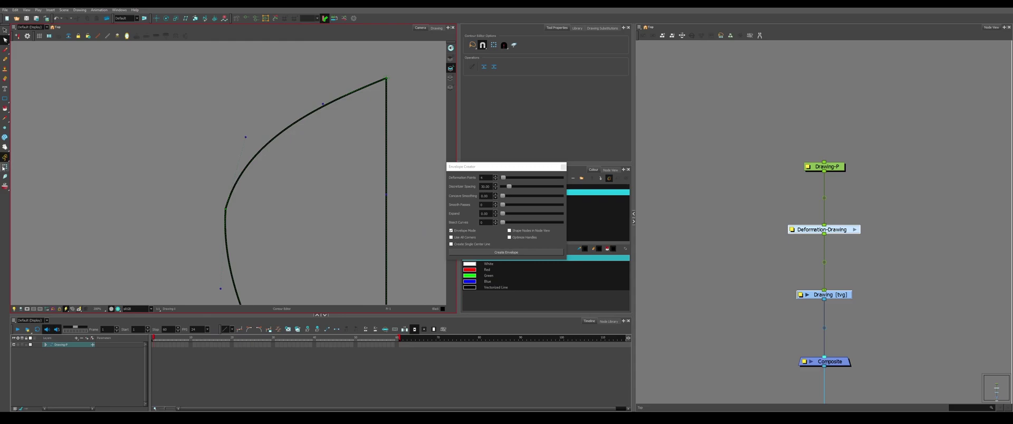
click(271, 150)
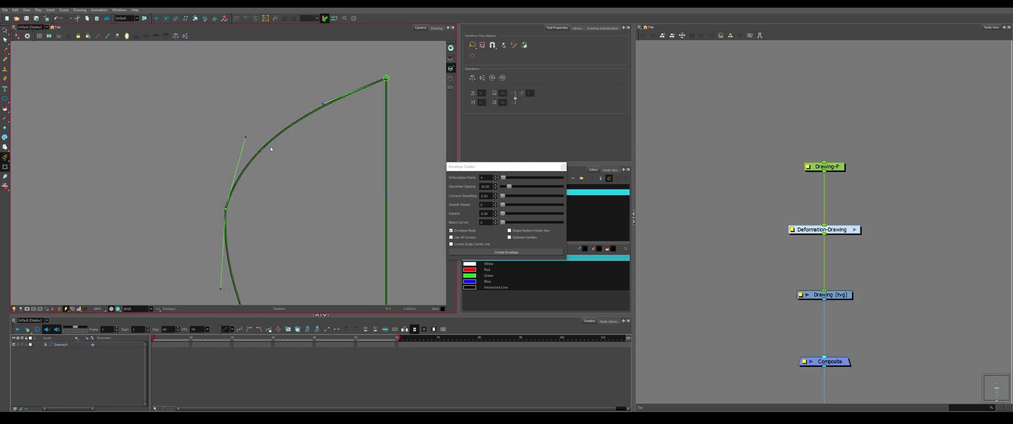
Pull the upper handle of the envelope point on the curved left side inward to test the deformation
drag(246, 137, 303, 183)
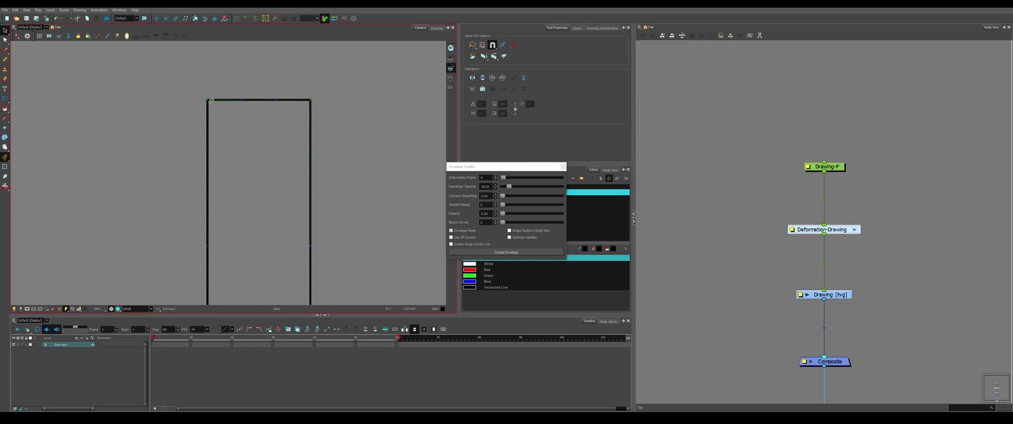
Try bending the rectangle's top edge with the Transform tool by moving the handles of its two upper envelope points
scroll(210, 100, up, 5)
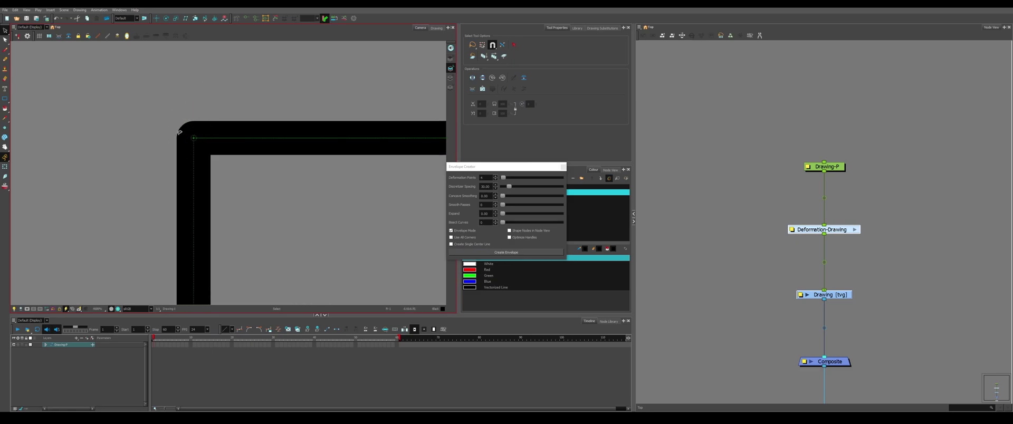
scroll(114, 126, down, 5)
scroll(60, 154, up, 1)
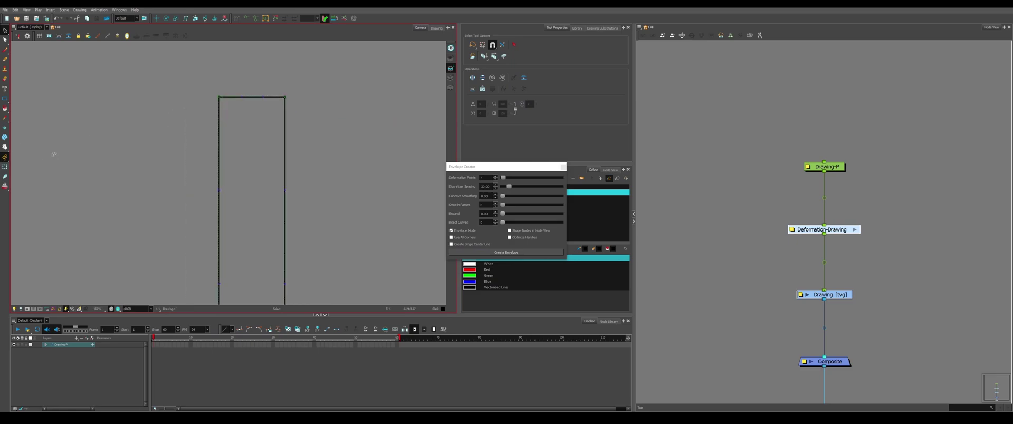
click(5, 167)
scroll(254, 82, up, 3)
click(263, 86)
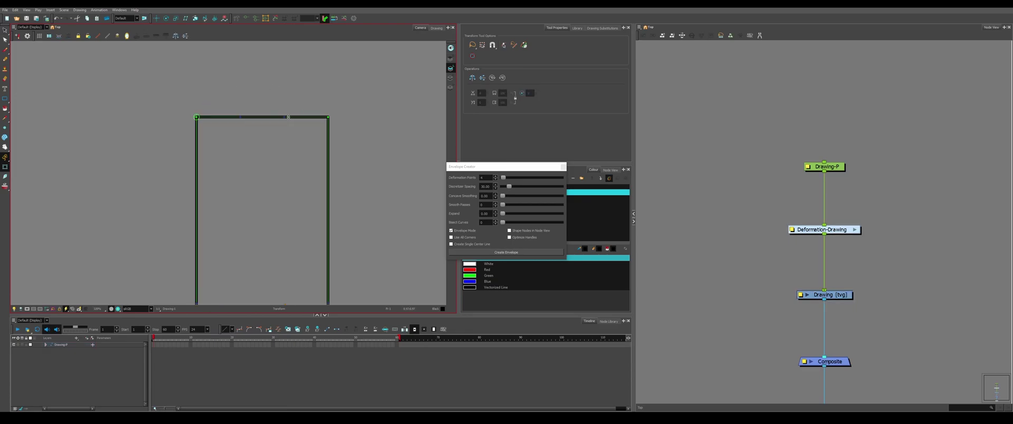
drag(284, 117, 328, 75)
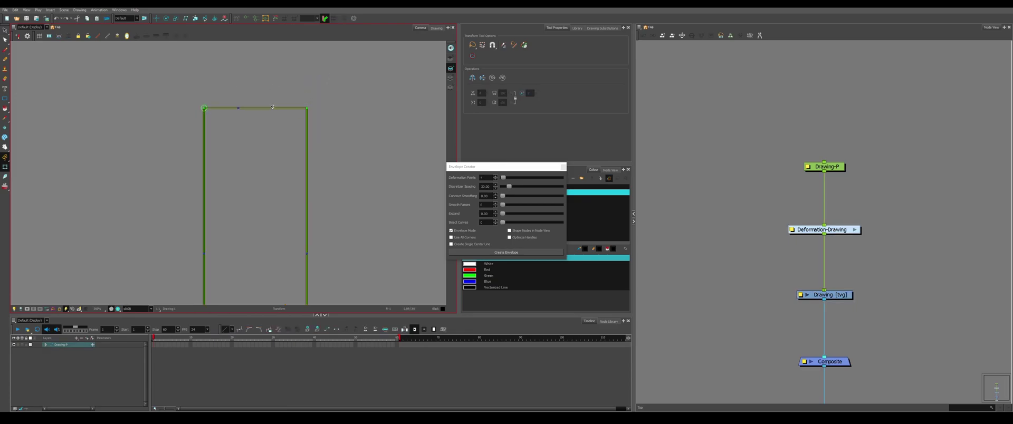
mouse_move(273, 107)
mouse_down()
mouse_move(315, 81)
mouse_move(267, 81)
mouse_move(317, 83)
mouse_move(274, 80)
mouse_up()
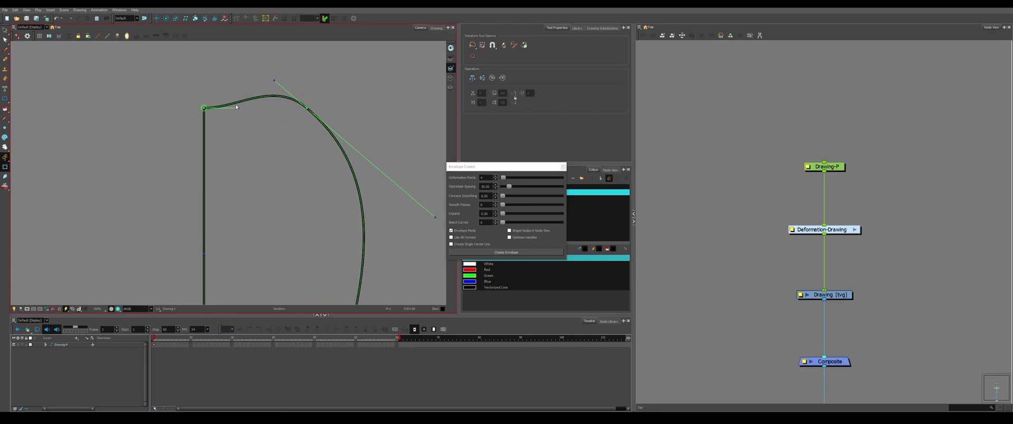
drag(236, 106, 255, 136)
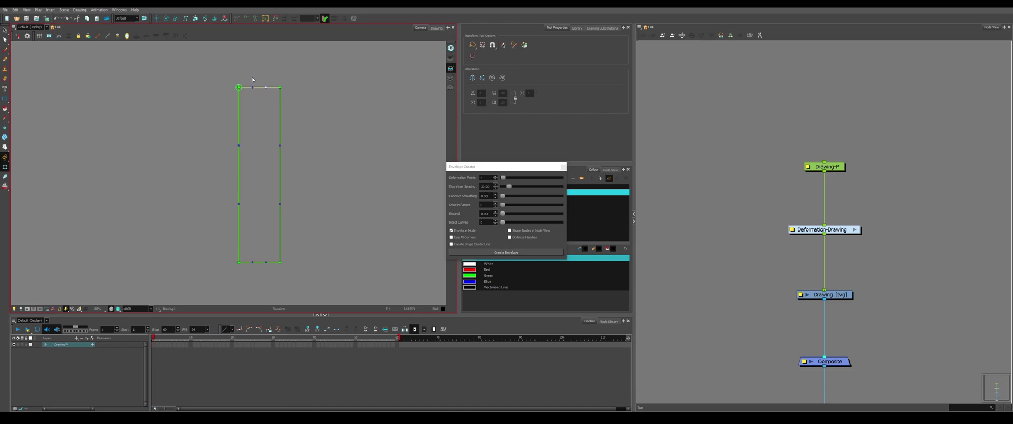
Try moving the upper-left envelope point outward, and undo the move
scroll(247, 84, up, 3)
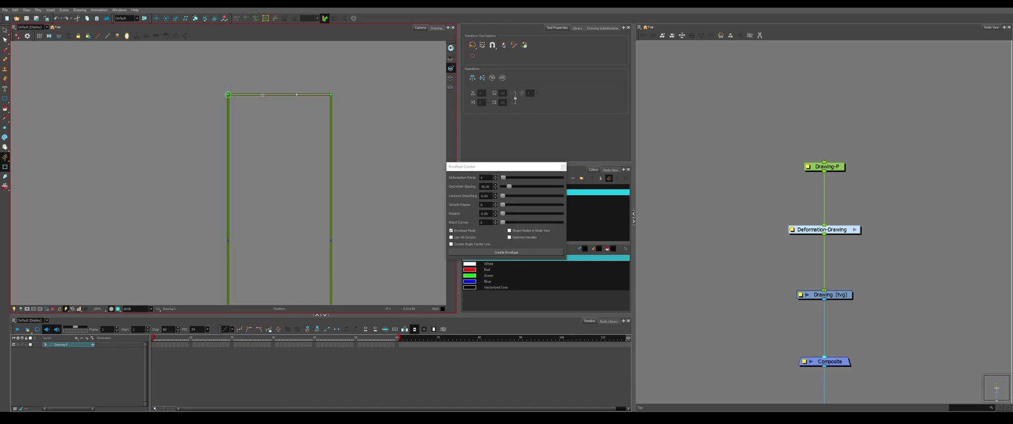
drag(228, 94, 204, 92)
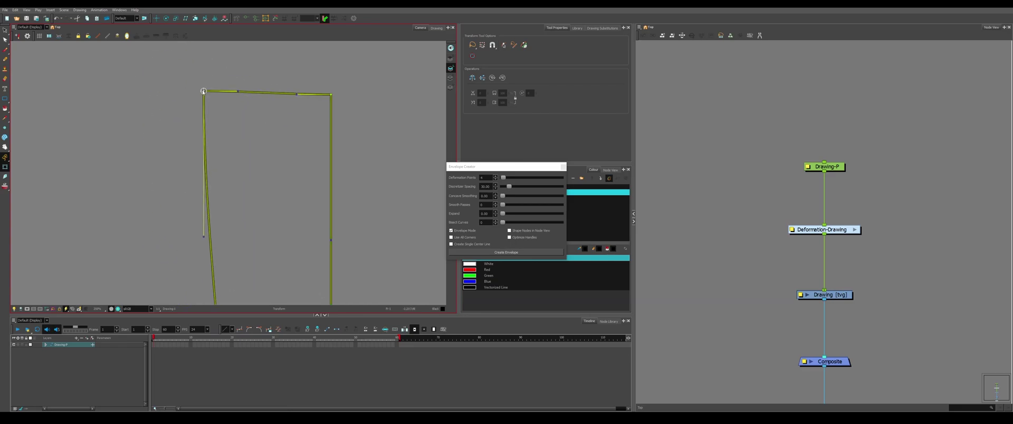
key(ctrl+z)
scroll(238, 100, down, 4)
key(ctrl+z)
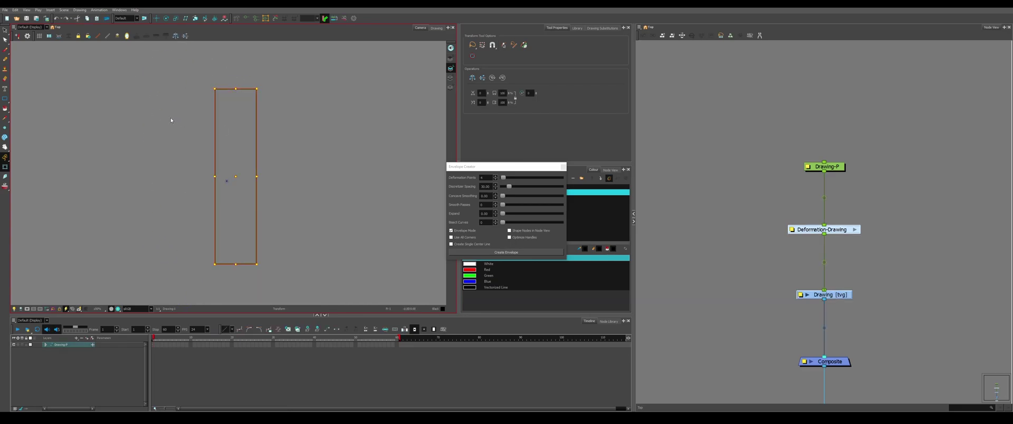
Flip the rectangle vertically and horizontally with the Select tool, and create an envelope from it
key(alt+s)
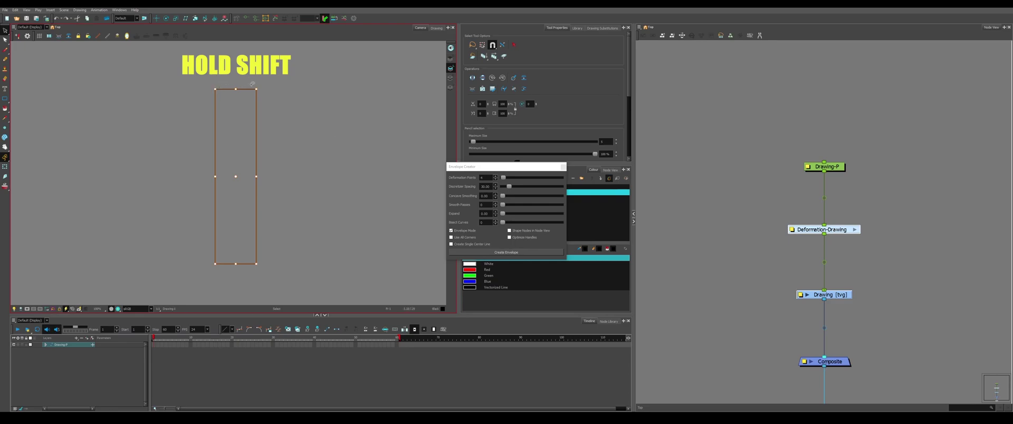
click(86, 165)
click(212, 269)
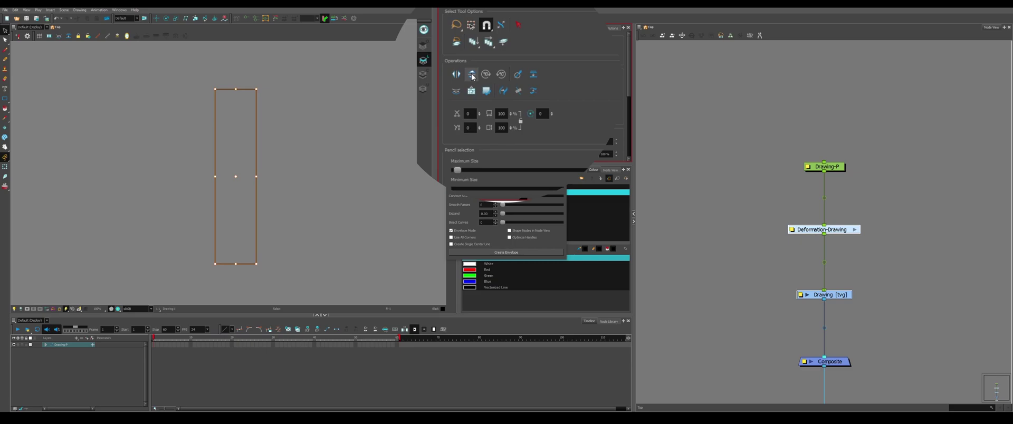
click(473, 77)
click(457, 77)
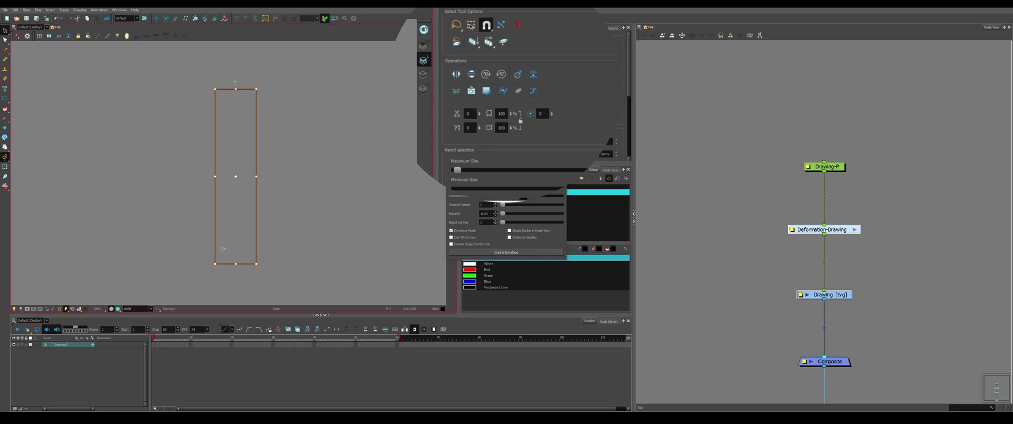
click(498, 252)
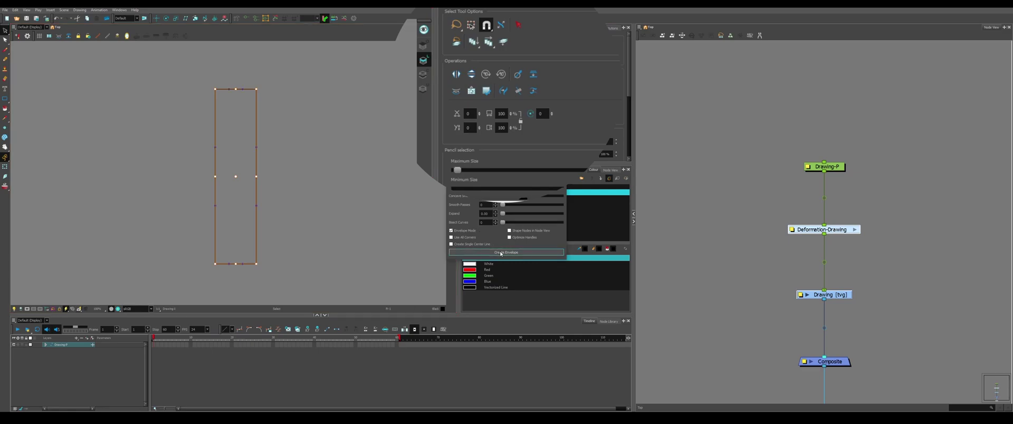
Select the rectangle's whole outline again and generate a fresh envelope for it with the Envelope Creator
scroll(206, 89, down, 9)
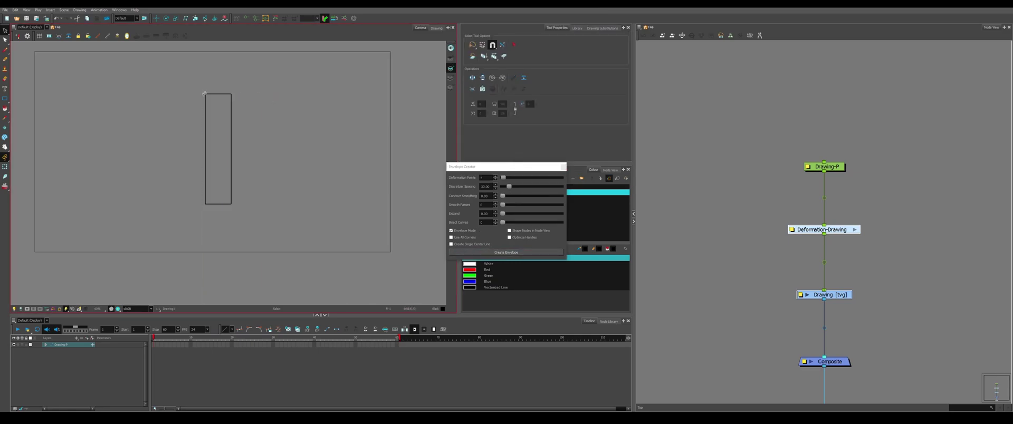
scroll(206, 88, up, 3)
click(257, 150)
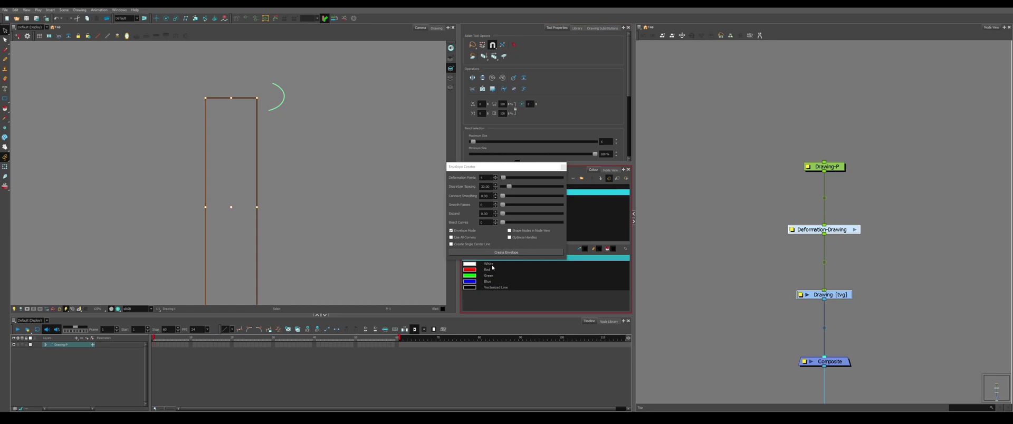
click(282, 97)
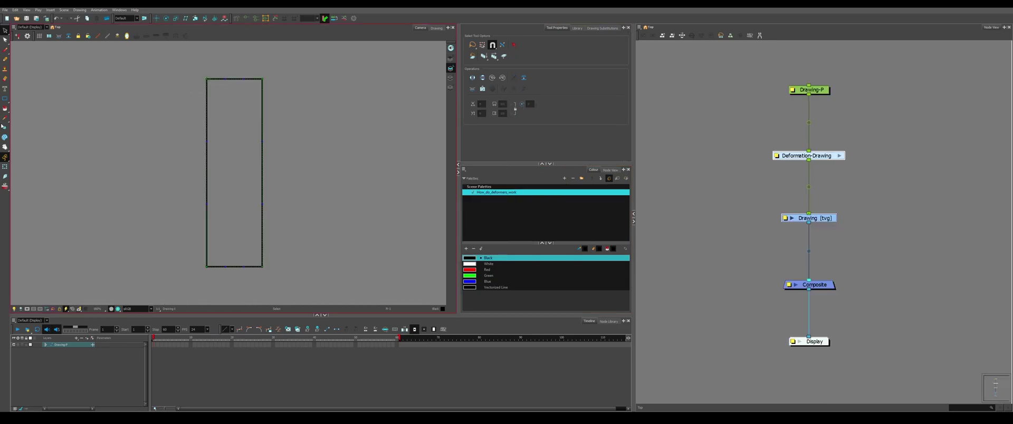
Try pulling the two handles on the envelope's top edge upward with the Transform tool, and undo the changes
click(3, 168)
click(167, 71)
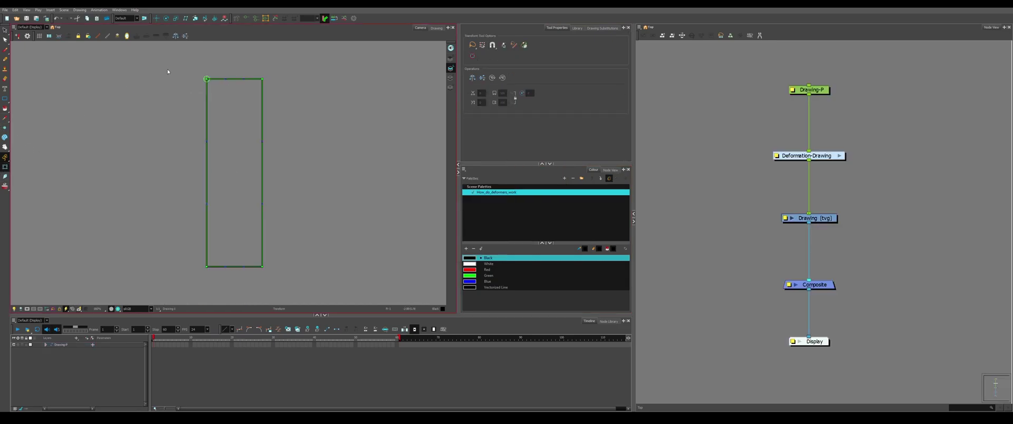
click(225, 78)
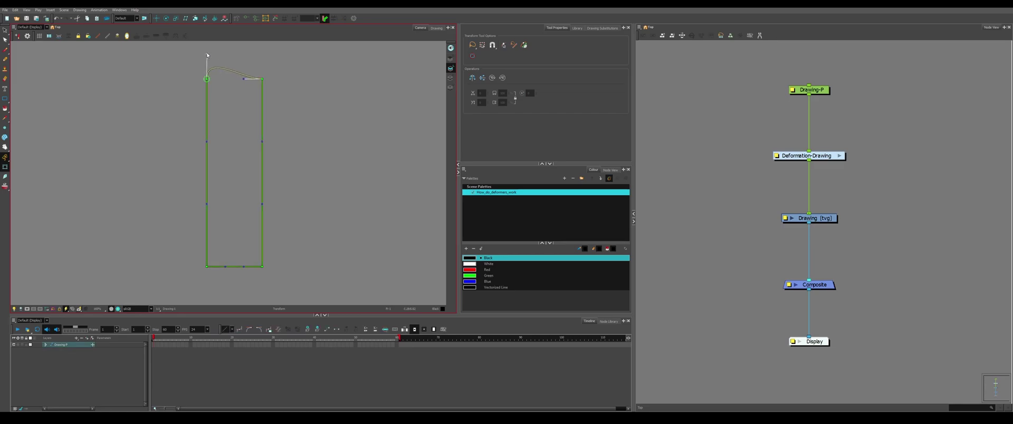
mouse_move(244, 79)
mouse_down()
mouse_move(251, 52)
mouse_move(256, 61)
mouse_move(231, 55)
mouse_move(260, 61)
mouse_move(251, 70)
mouse_up()
key(ctrl+z)
click(247, 94)
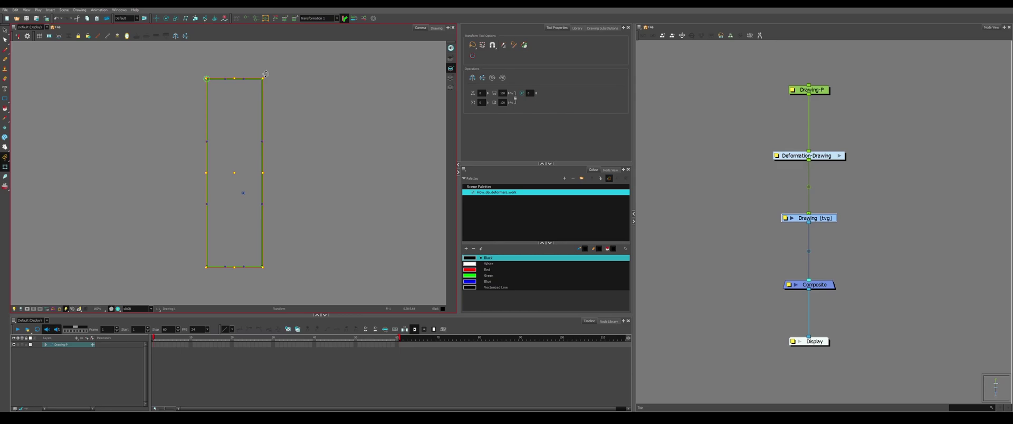
Try a marquee selection across the envelope, and enable the Transform tool option for selecting several deformation points
click(315, 88)
mouse_move(331, 88)
mouse_down()
mouse_move(112, 45)
mouse_move(93, 138)
mouse_up()
click(340, 100)
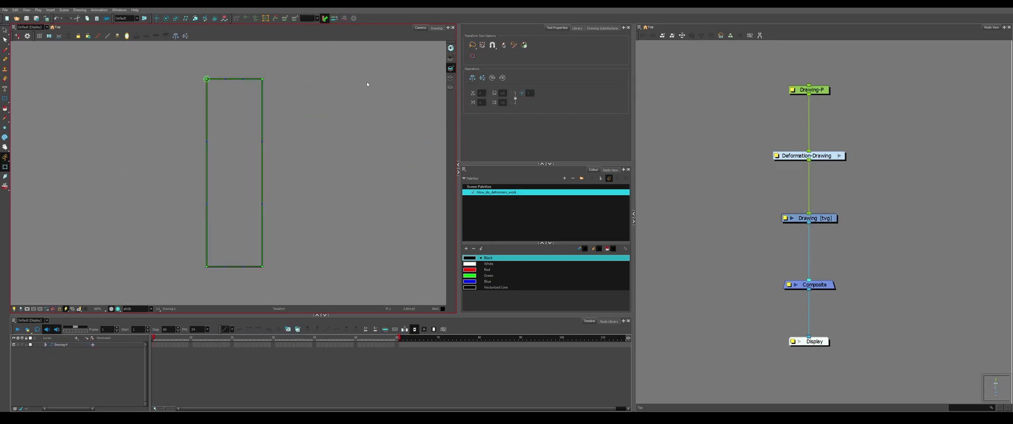
click(513, 47)
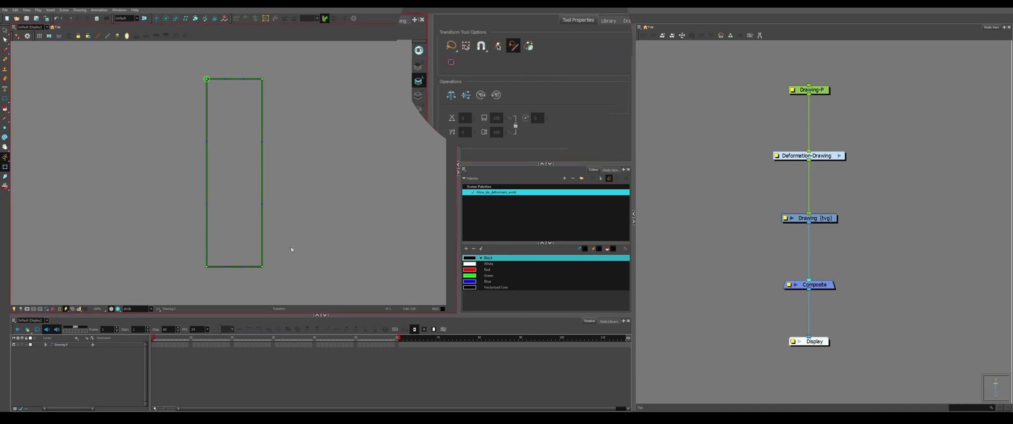
Try moving the envelope's two bottom points together up and to the left, and undo the move
mouse_move(292, 249)
mouse_down()
mouse_move(164, 248)
mouse_move(315, 245)
mouse_up()
mouse_move(262, 268)
mouse_down()
mouse_move(196, 256)
mouse_move(347, 244)
mouse_move(177, 221)
mouse_move(385, 233)
mouse_move(151, 217)
mouse_up()
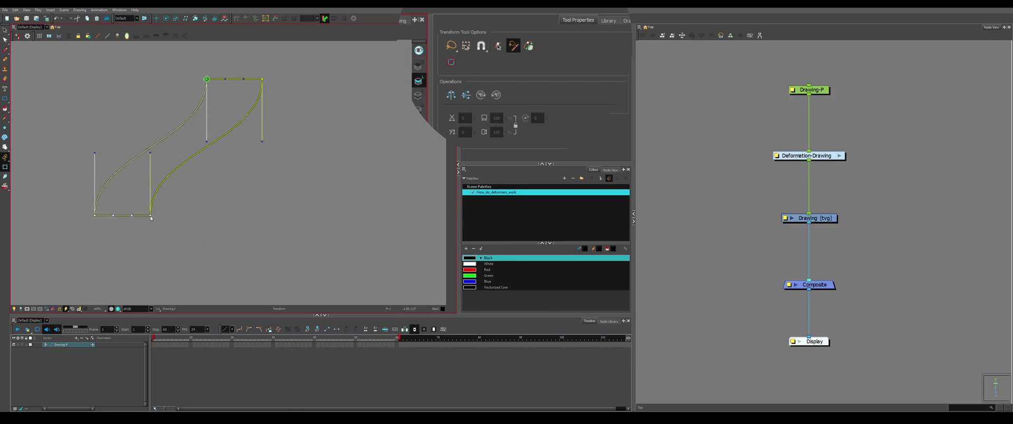
key(ctrl+z)
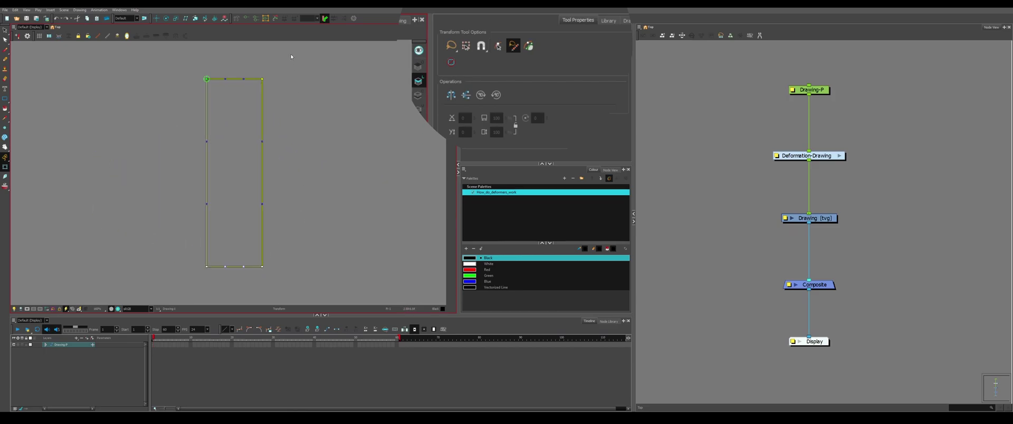
Turn on the bounding box for selected deformation points and use it to move and rotate the envelope's end points
click(259, 18)
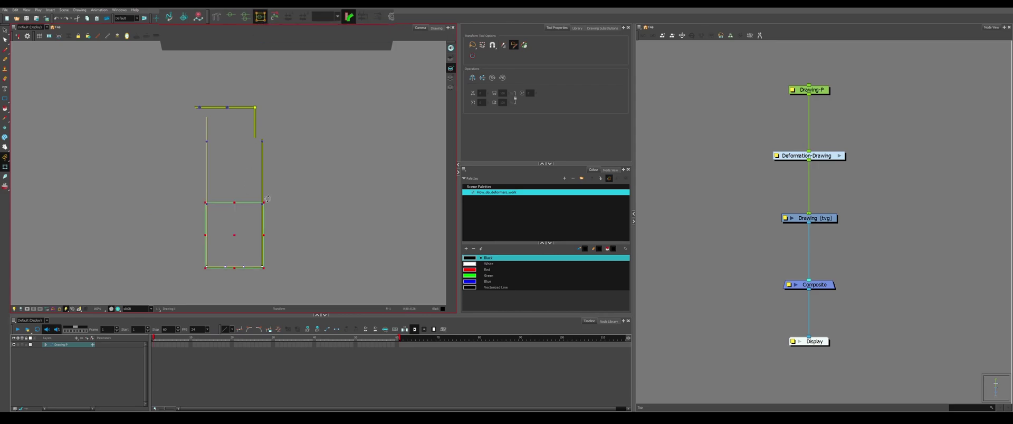
drag(268, 199, 297, 254)
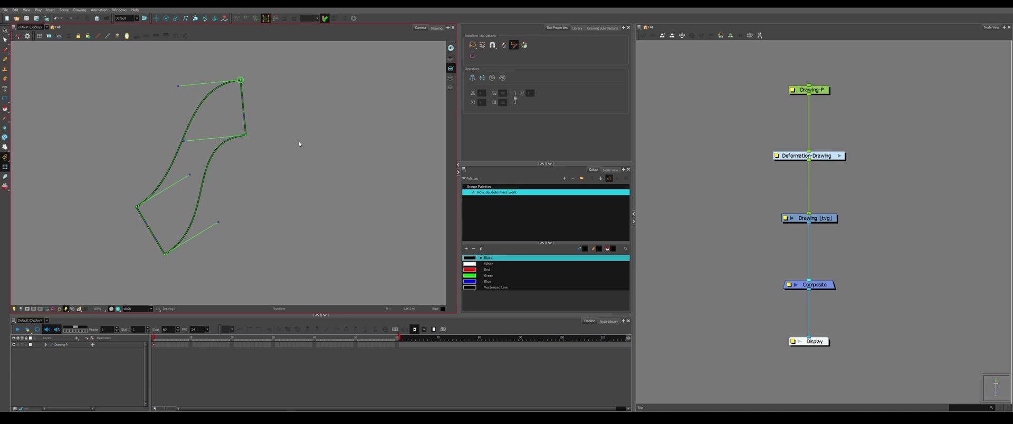
Round the envelope's lower end by pulling both handles of its bottom edge outward, and select the envelope
drag(155, 238, 134, 273)
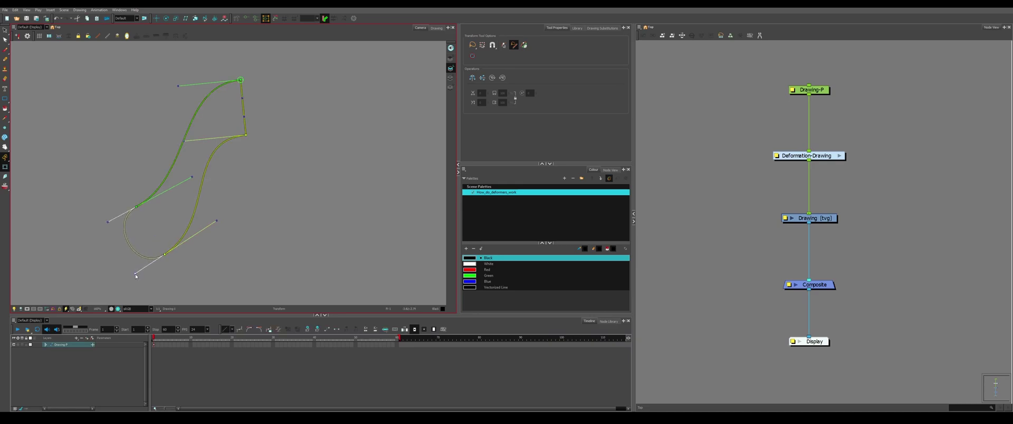
click(235, 204)
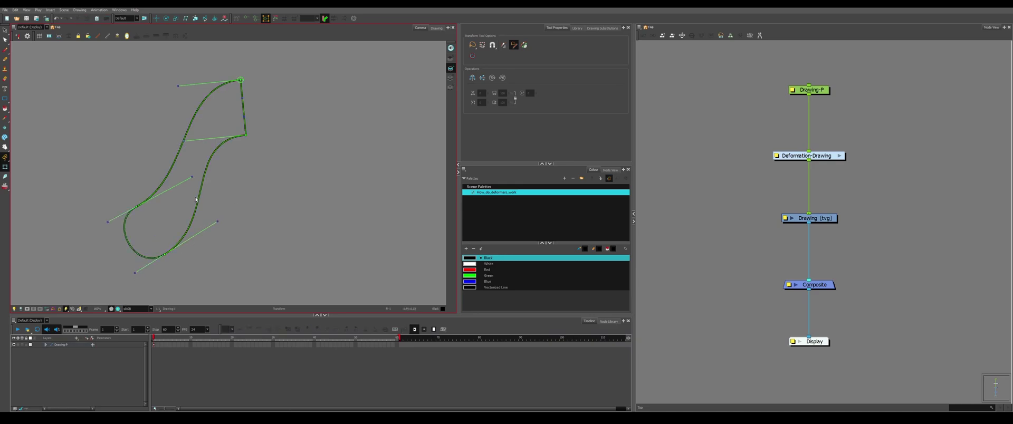
click(174, 167)
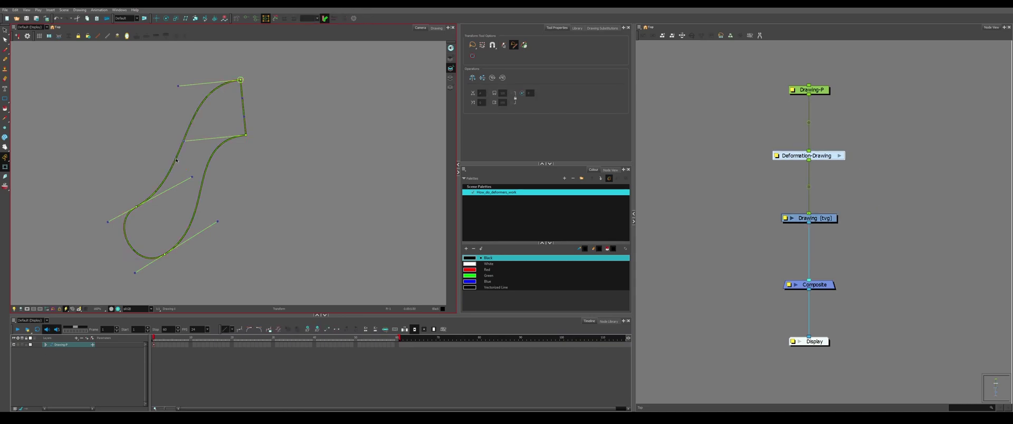
Restore the deformed envelope to its straight rectangular shape
click(751, 152)
drag(727, 136, 944, 189)
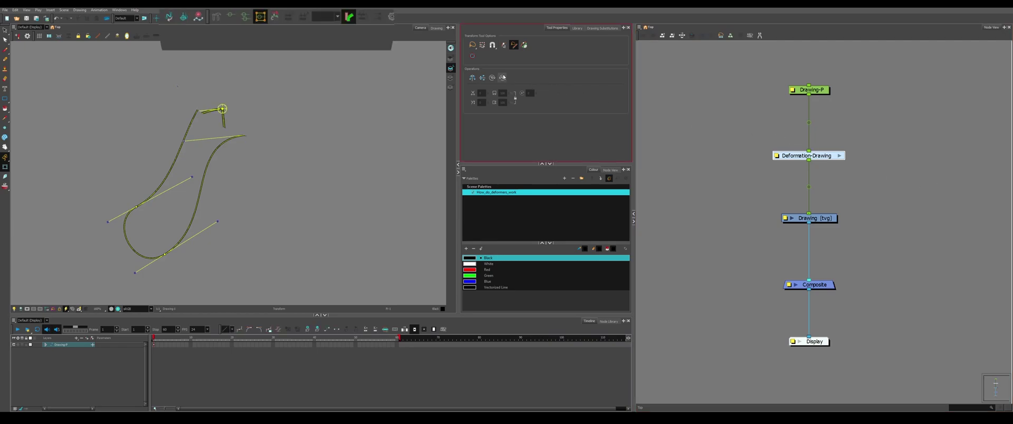
click(359, 44)
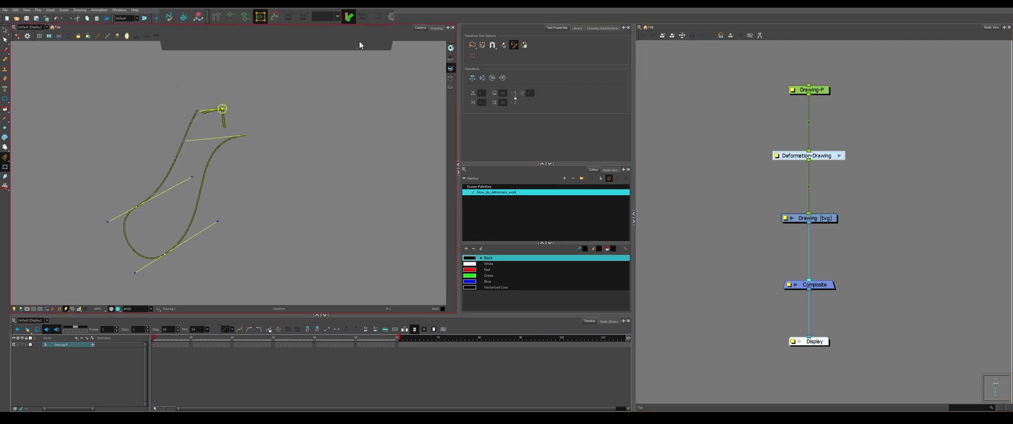
click(274, 17)
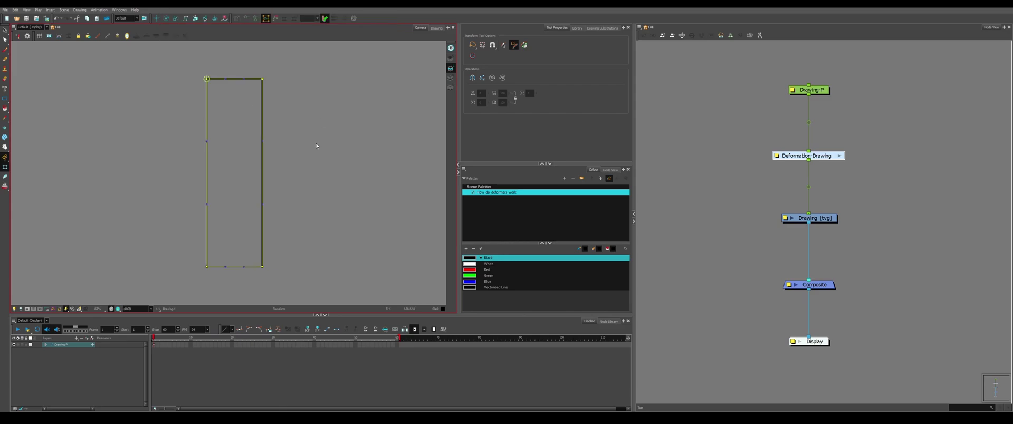
Fill the rectangle with the Green swatch on the Colour Art layer using the Paint tool
click(317, 146)
key(alt+i)
key(l)
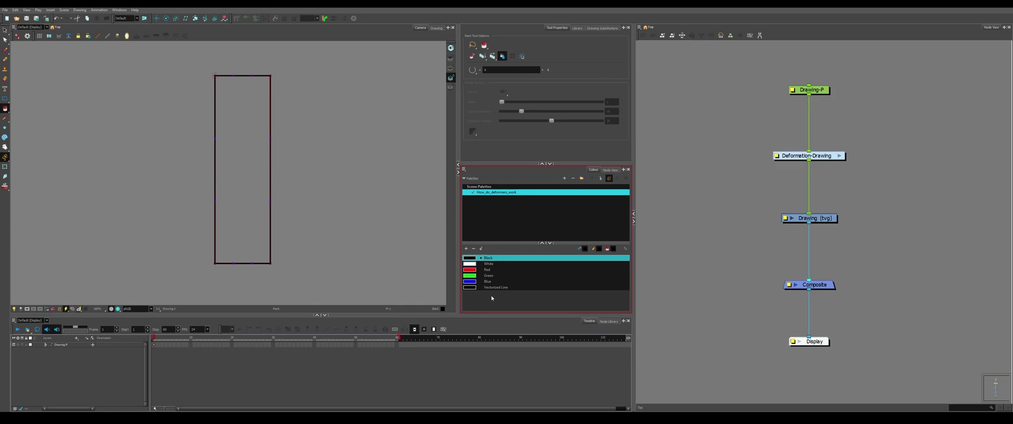
click(490, 275)
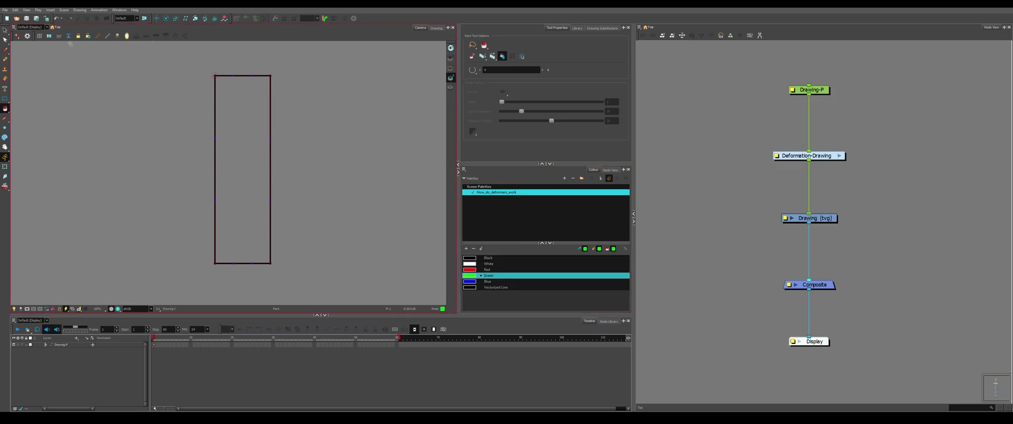
click(251, 190)
Move the green rectangle's two bottom envelope points together up and to the left with the Transform tool
key(shift+t)
click(251, 190)
click(195, 95)
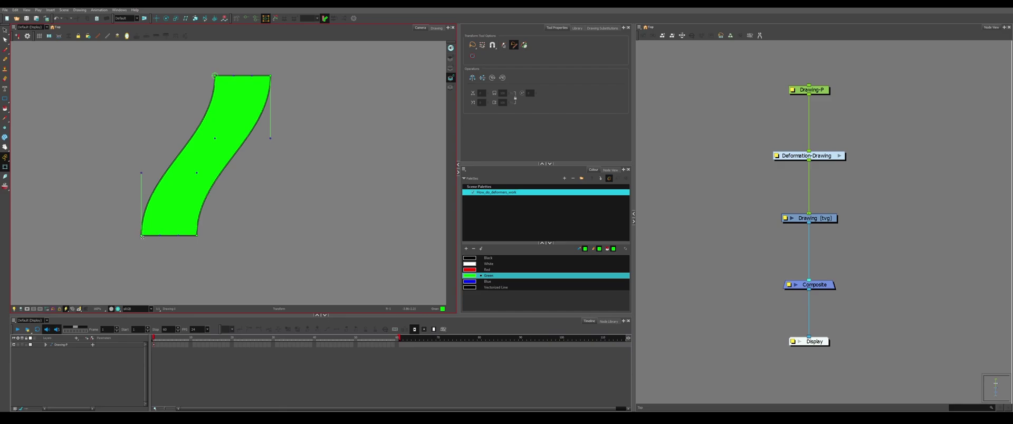
Try moving only the bottom-left envelope point of the green shape up and inward, undoing the first attempt and repeating it
drag(143, 237, 184, 207)
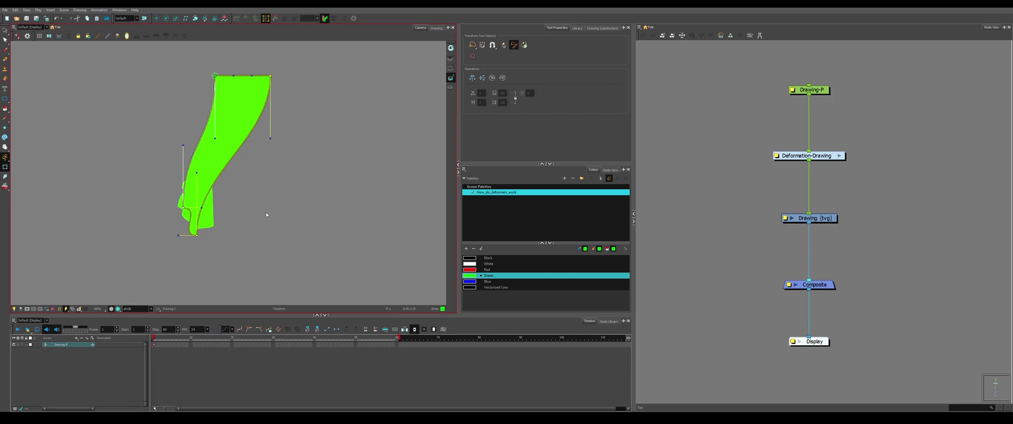
key(ctrl+z)
scroll(170, 225, up, 1)
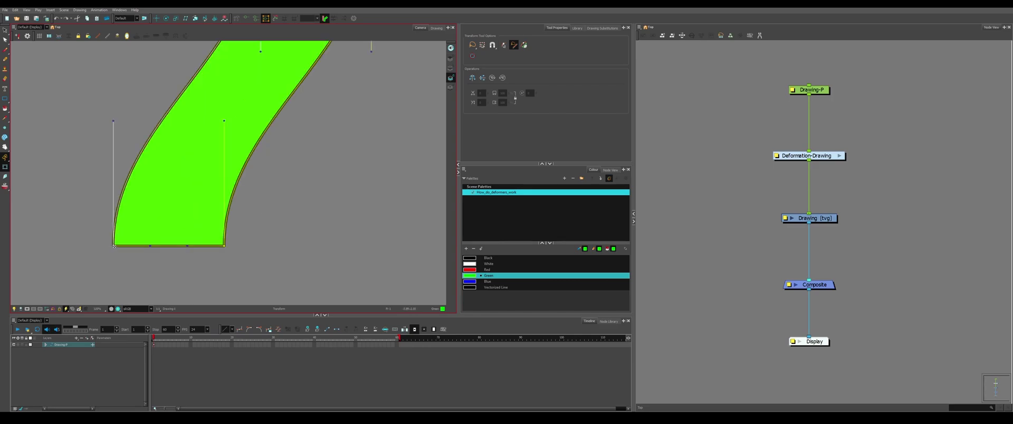
drag(114, 246, 200, 210)
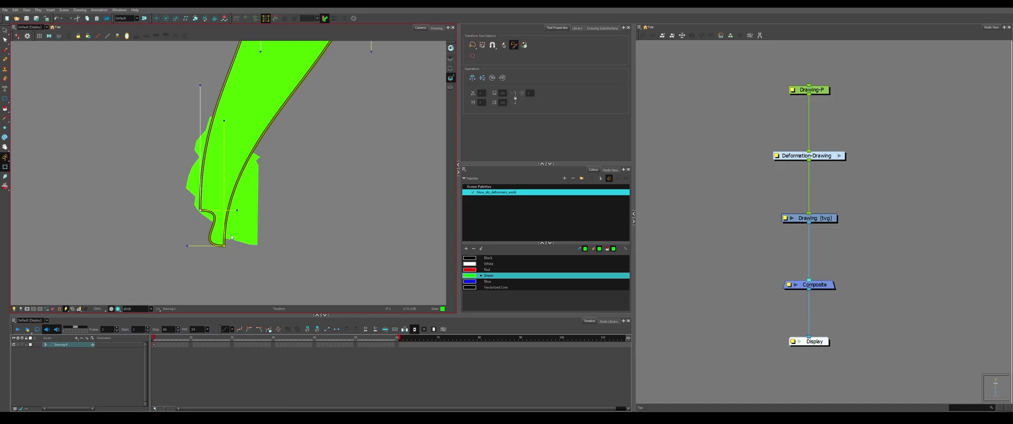
Undo back to the undeformed green rectangle, then scale the whole rectangle down proportionally about its centre
scroll(237, 211, down, 4)
key(ctrl+z)
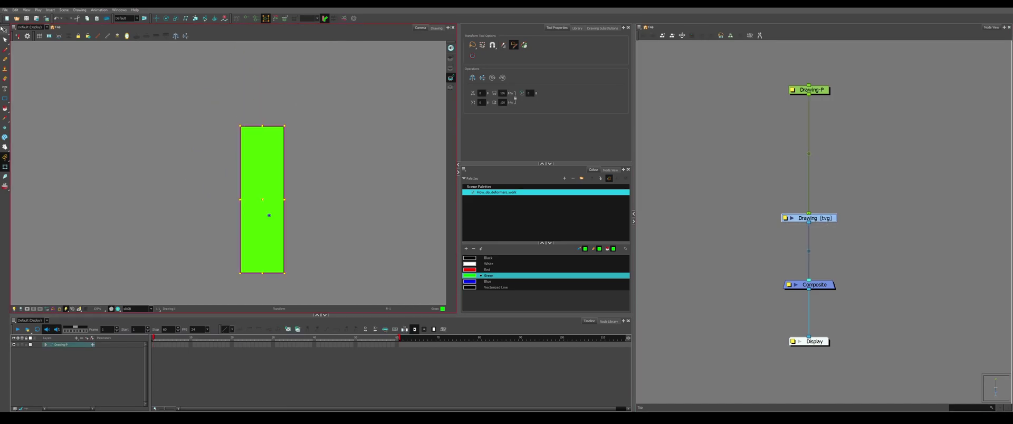
click(4, 30)
drag(235, 133, 230, 104)
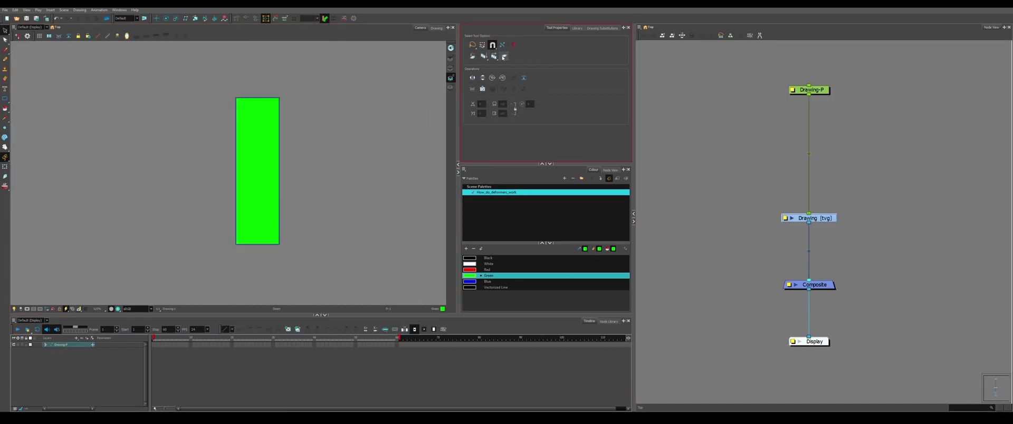
click(503, 58)
mouse_move(341, 302)
mouse_down()
mouse_move(261, 61)
mouse_move(224, 272)
mouse_up()
scroll(284, 187, up, 2)
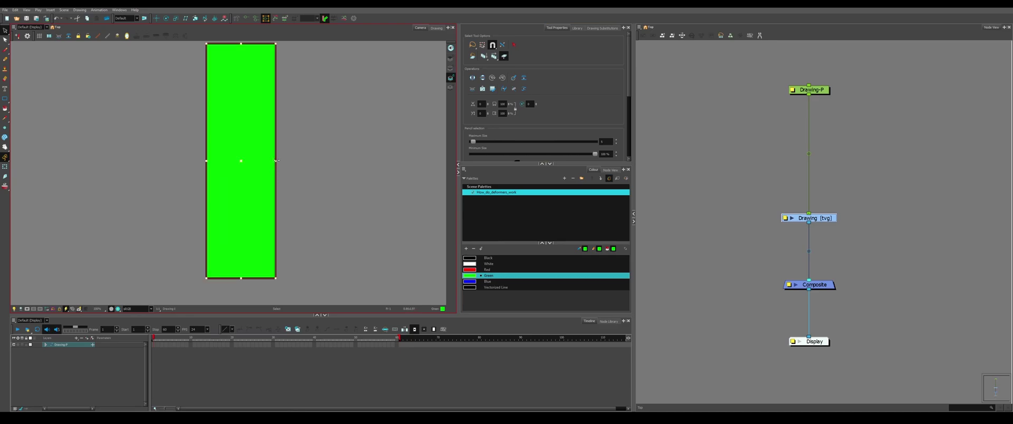
drag(278, 160, 254, 162)
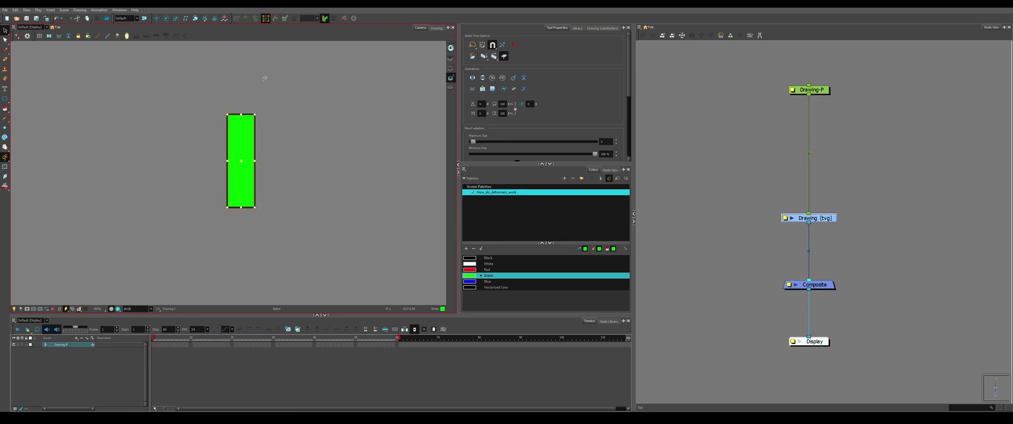
Create an envelope deformation around the reduced rectangle and move its four corner points to distort the shape
click(284, 18)
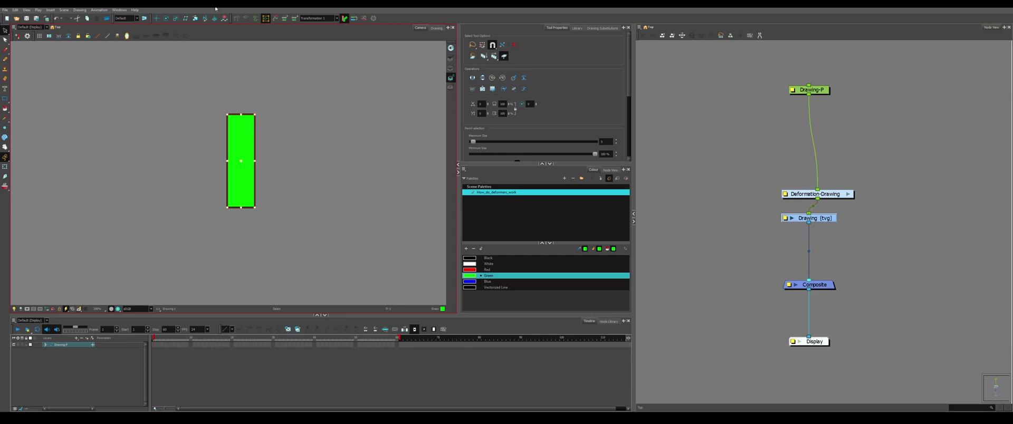
click(372, 18)
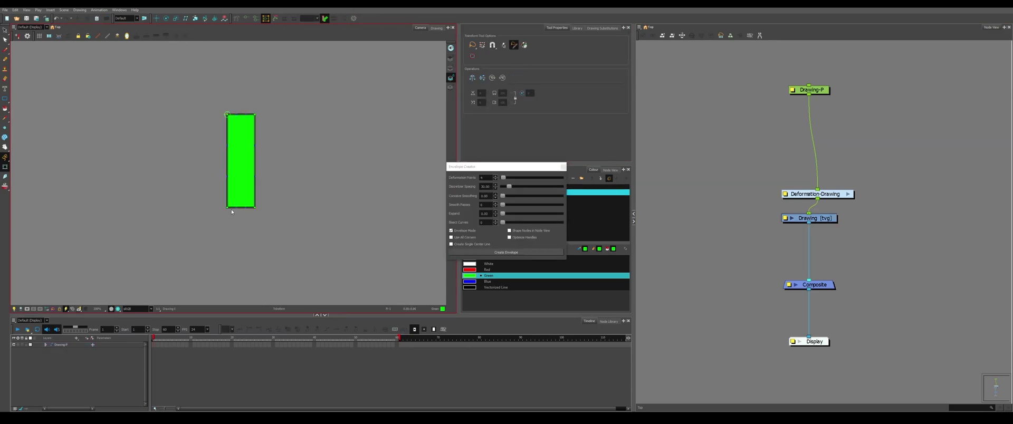
drag(227, 208, 207, 229)
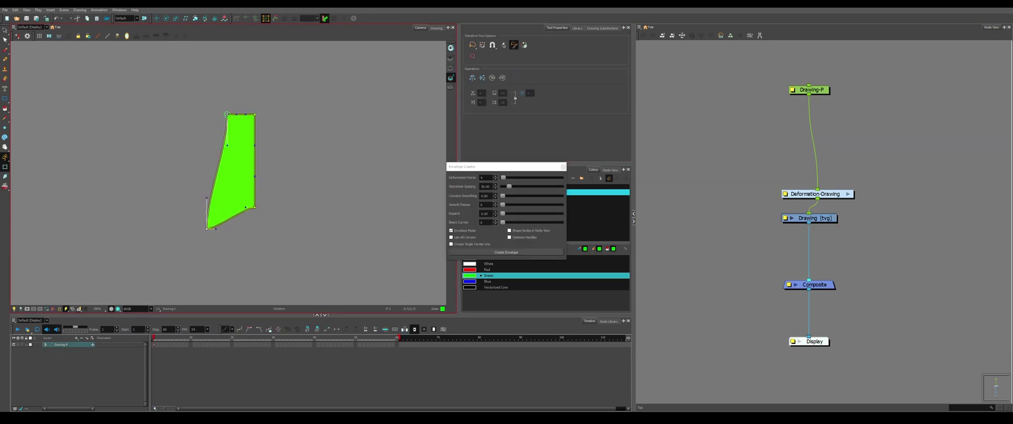
drag(227, 115, 202, 96)
drag(255, 207, 267, 226)
drag(254, 115, 211, 101)
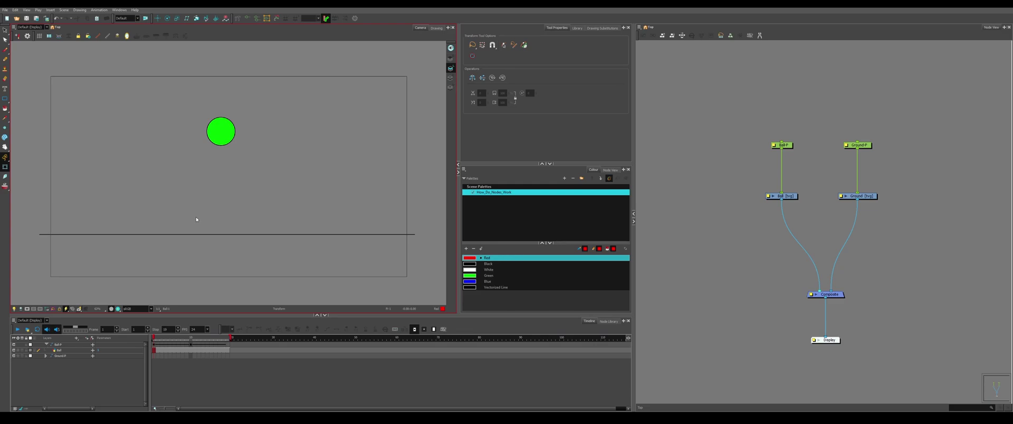
Create a new deformation chain for the green ball and generate an envelope around its outline
click(140, 328)
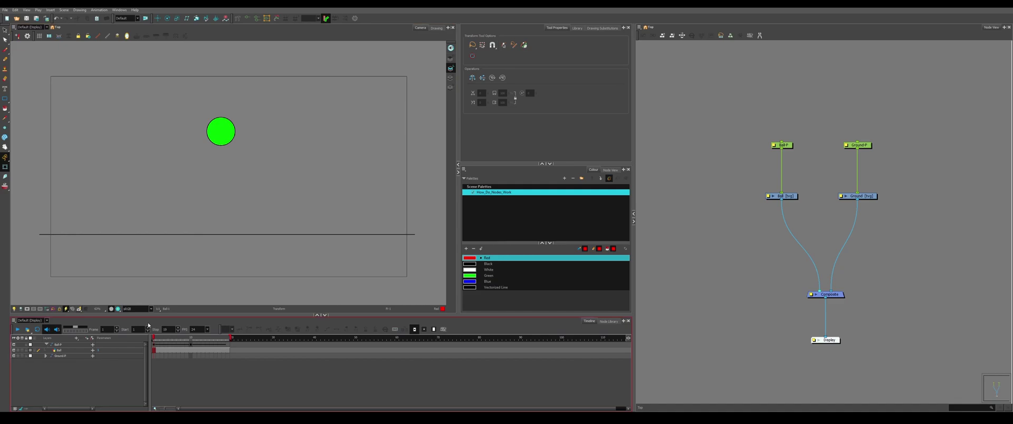
mouse_move(156, 340)
mouse_down()
mouse_move(225, 342)
mouse_move(169, 343)
mouse_up()
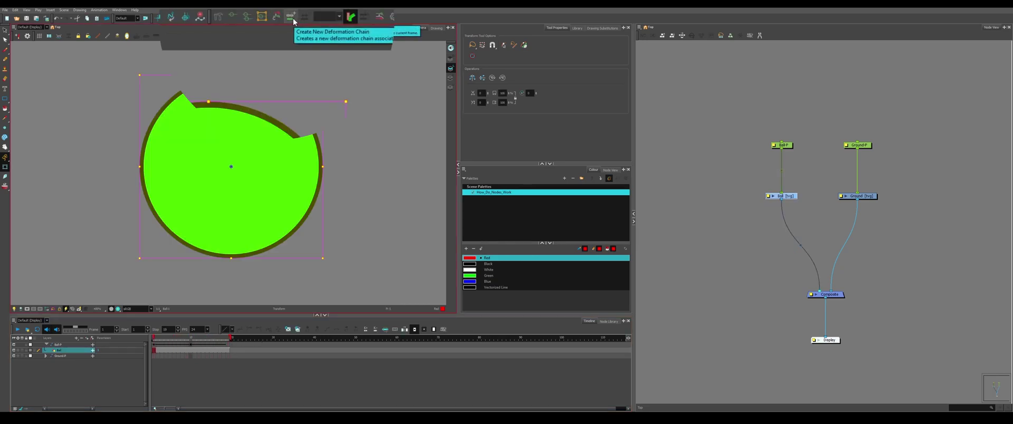
click(292, 18)
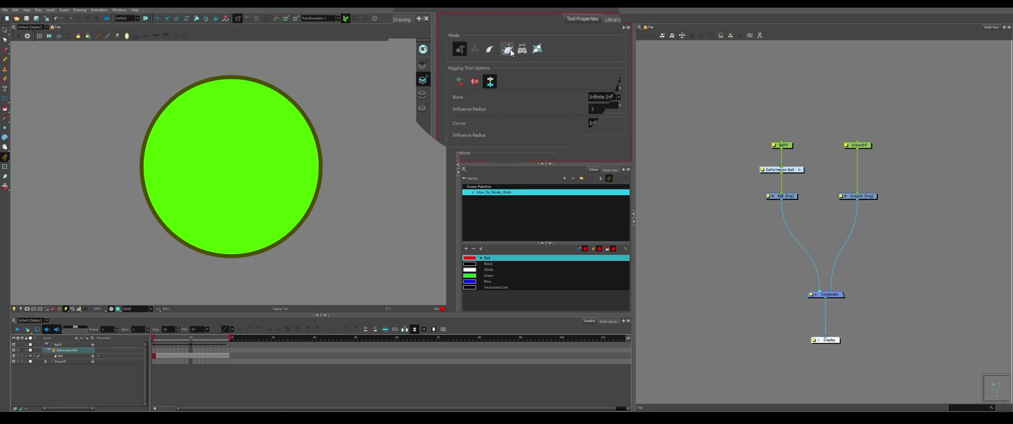
click(511, 49)
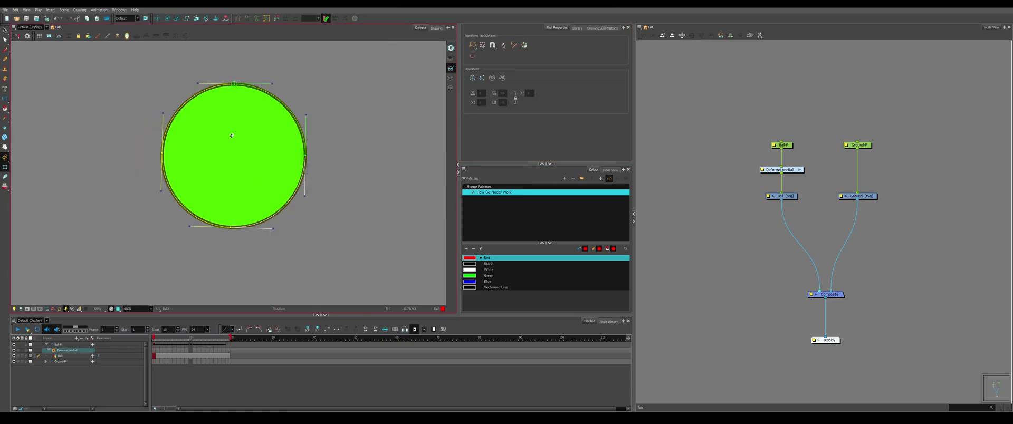
click(326, 174)
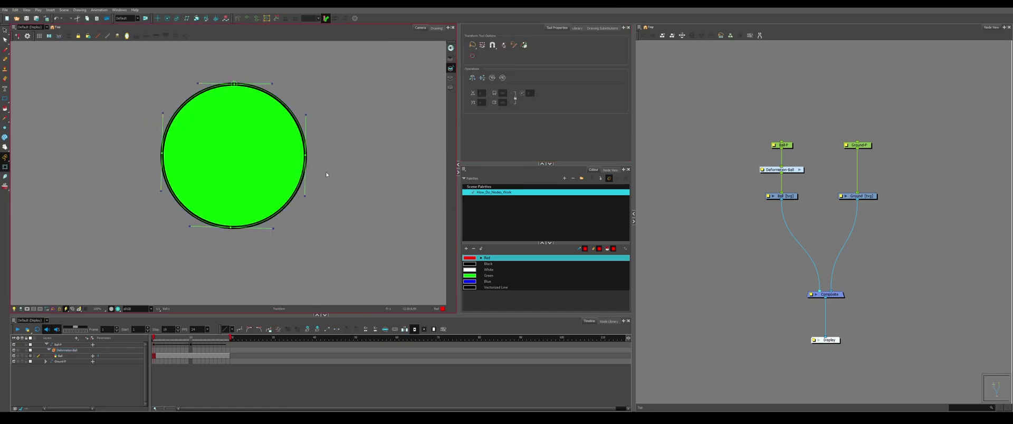
Try pulling the ball's bottom envelope point up and to the right, and undo it
drag(230, 227, 276, 207)
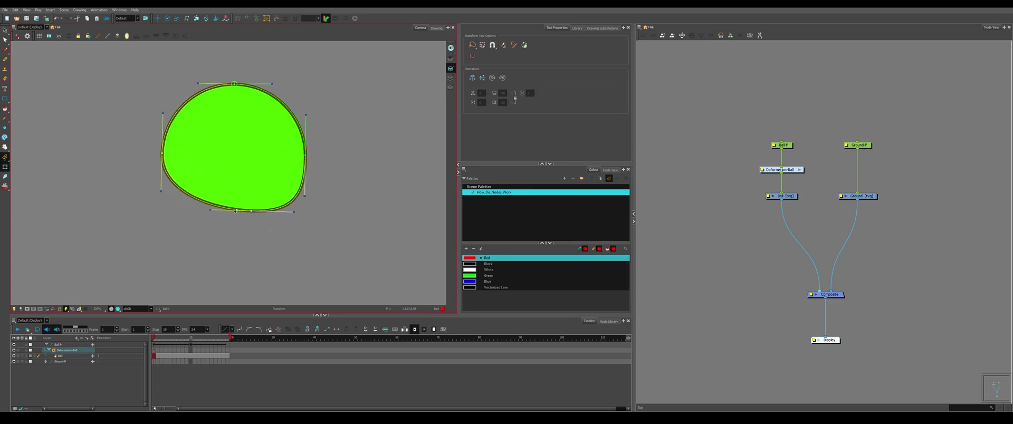
key(ctrl+z)
scroll(229, 121, down, 6)
scroll(235, 129, up, 2)
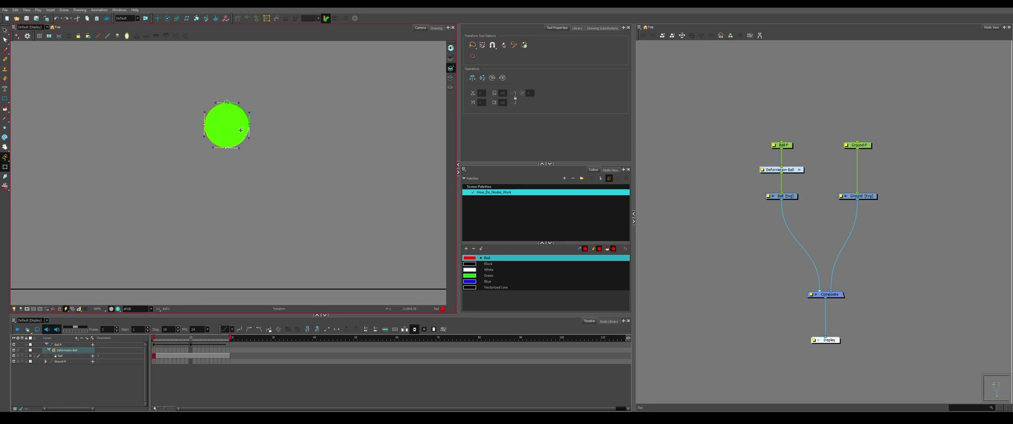
On frame 10, squash the ball against the ground by lowering its side and top envelope points and raising its bottom point to the ground line
key(period)
key(period)
key(period)
key(period)
key(period)
key(period)
key(period)
key(period)
key(period)
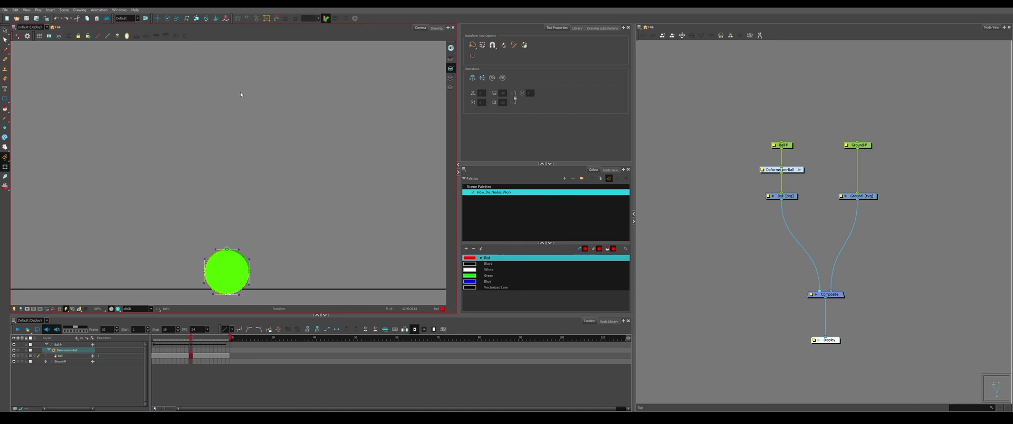
drag(228, 283, 245, 228)
scroll(244, 228, up, 6)
drag(134, 198, 317, 193)
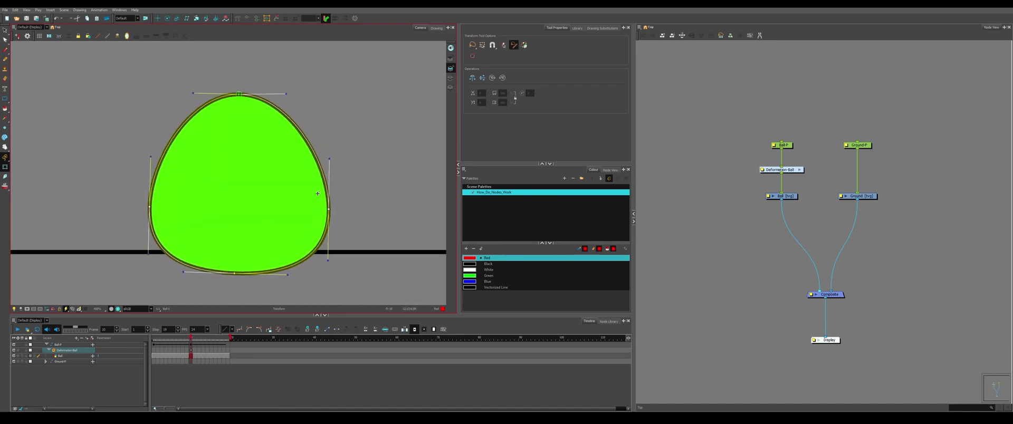
drag(239, 94, 240, 117)
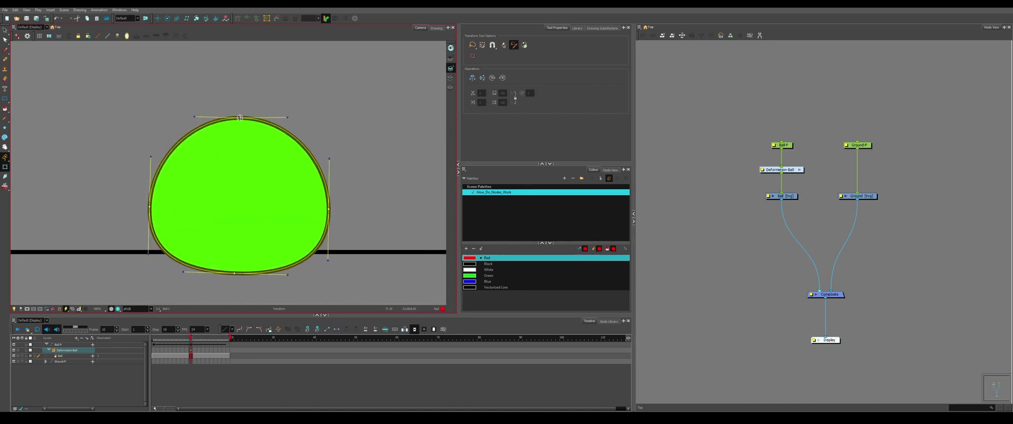
drag(234, 273, 185, 254)
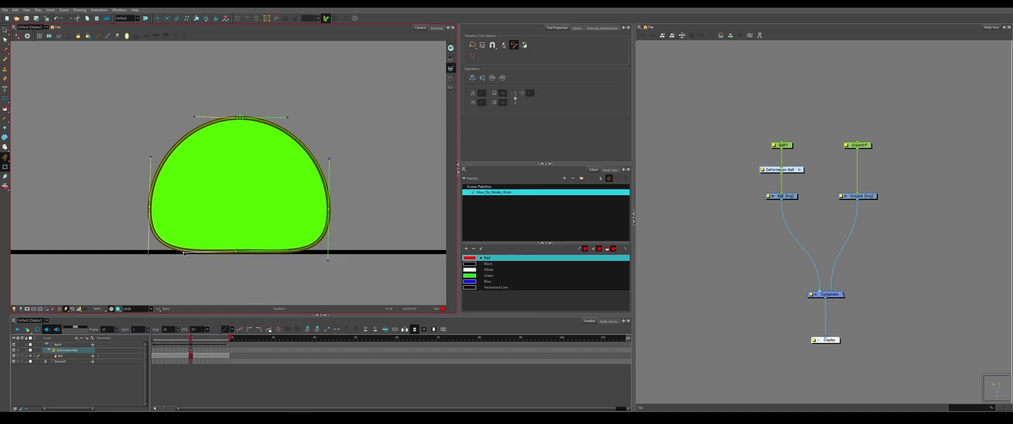
Try tilting the lower handle of the ball's left envelope point inward, and undo it
scroll(201, 255, down, 3)
scroll(186, 244, up, 4)
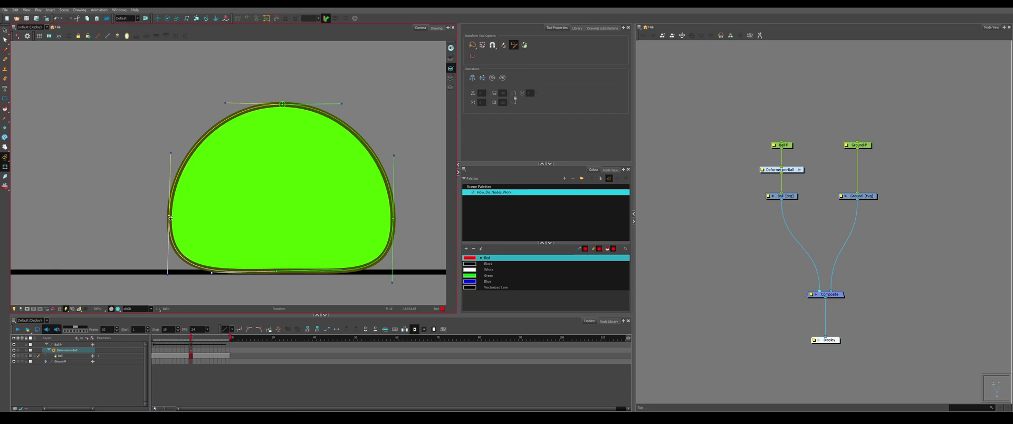
drag(167, 276, 189, 278)
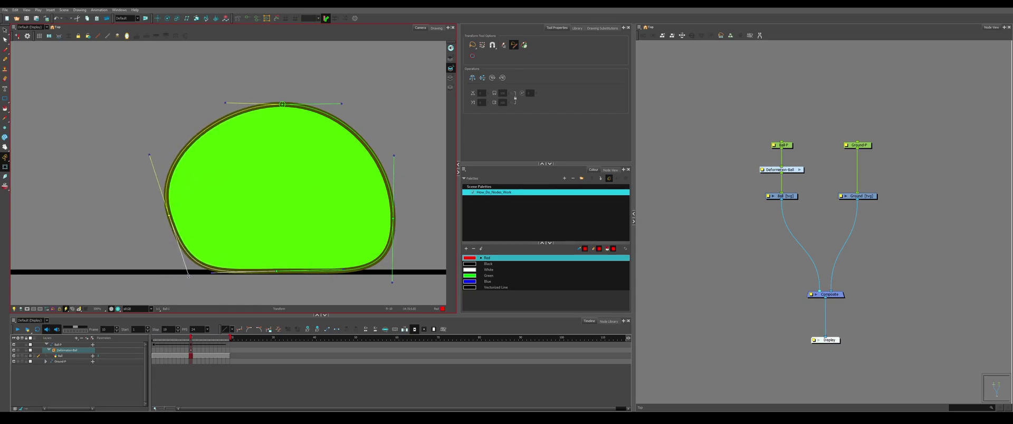
key(ctrl+z)
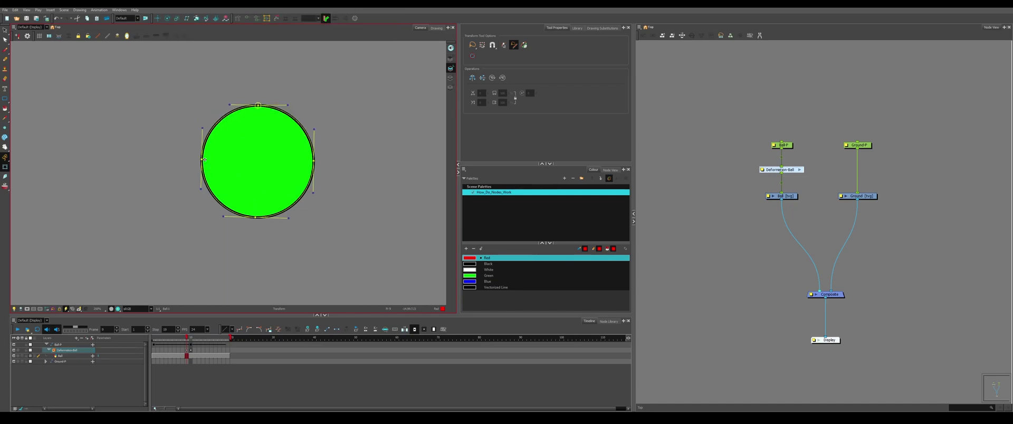
On frame 9, stretch the ball vertically by moving its two side envelope points inward and its bottom point down
drag(203, 159, 218, 159)
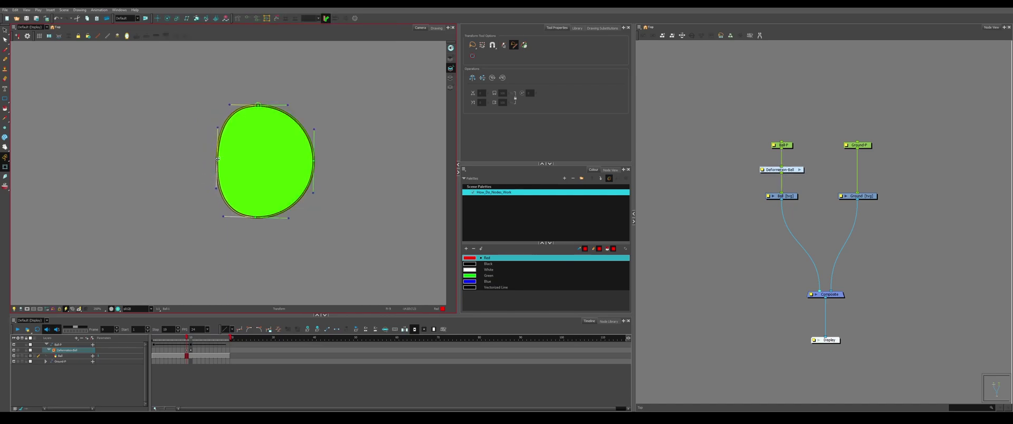
drag(313, 162, 300, 161)
drag(256, 217, 256, 233)
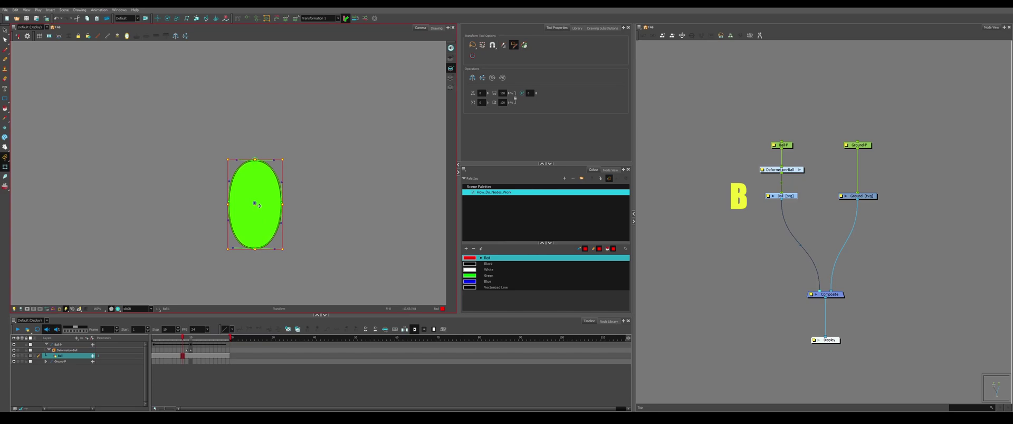
Copy the stretched pose's keyframe on the Deformation-Ball layer and paste it after the impact frame
key(b)
scroll(270, 165, down, 3)
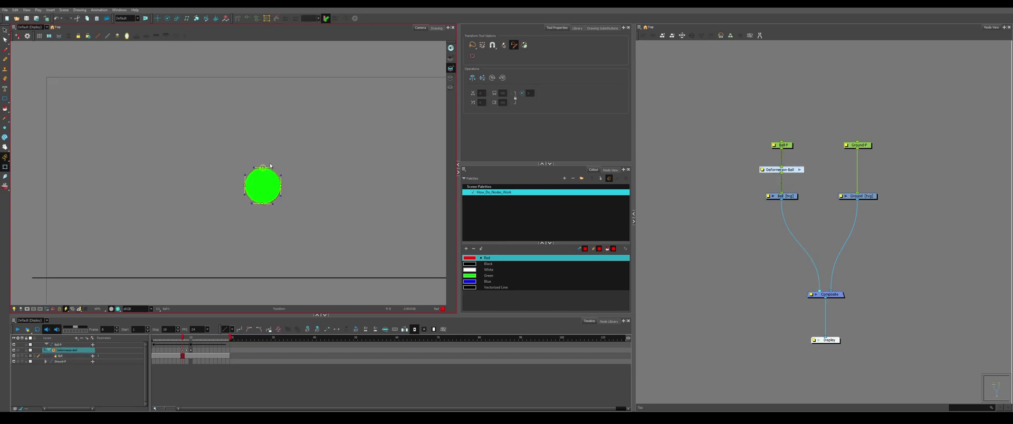
scroll(270, 166, down, 2)
key(period)
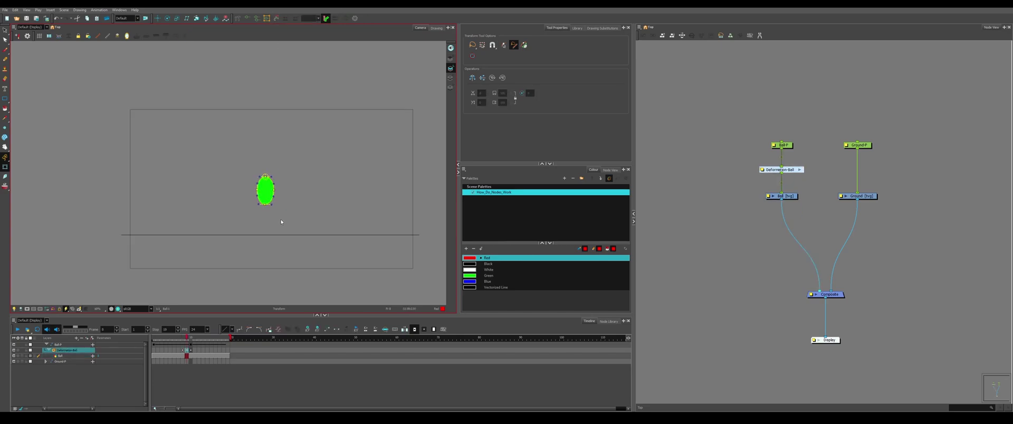
scroll(280, 127, up, 1)
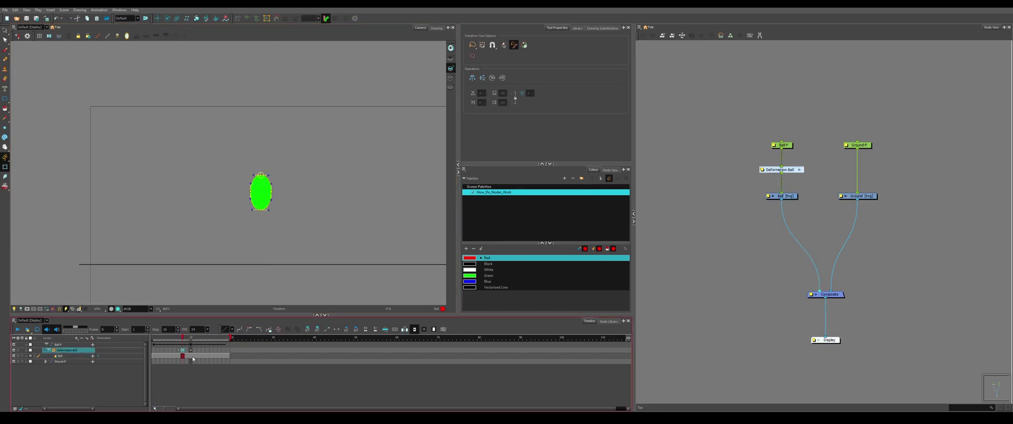
key(ctrl+c)
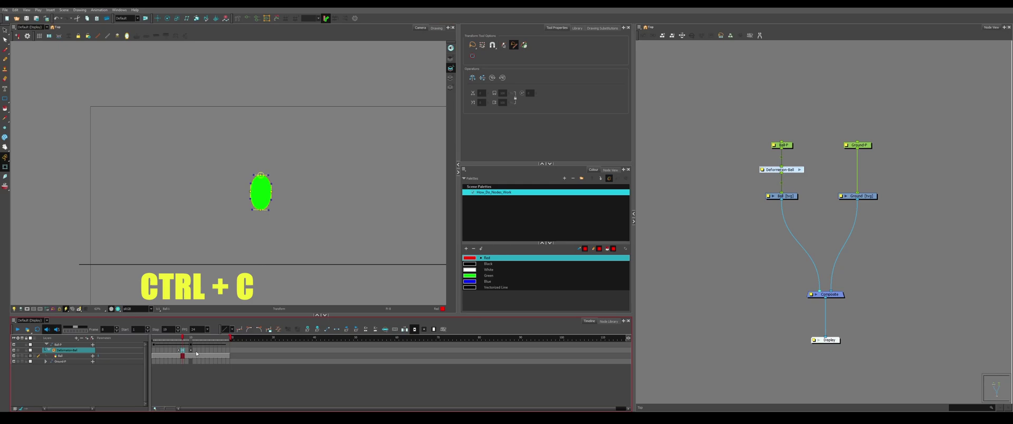
click(199, 351)
key(ctrl+v)
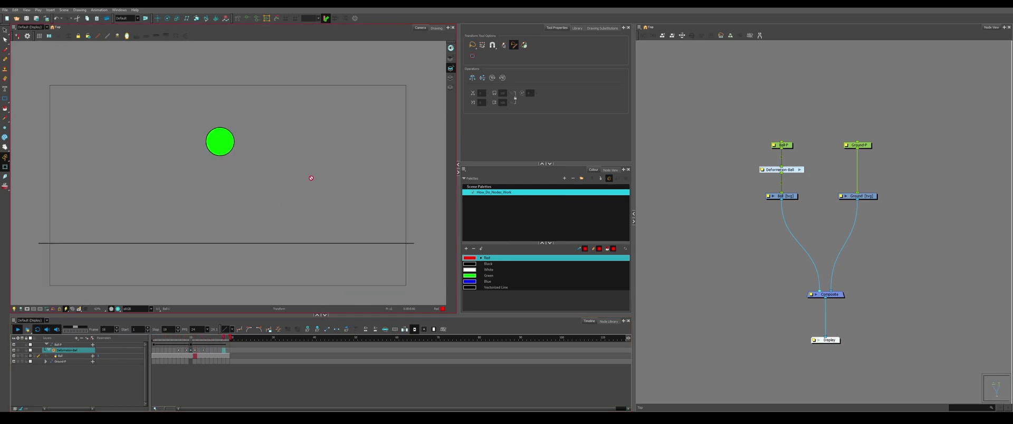